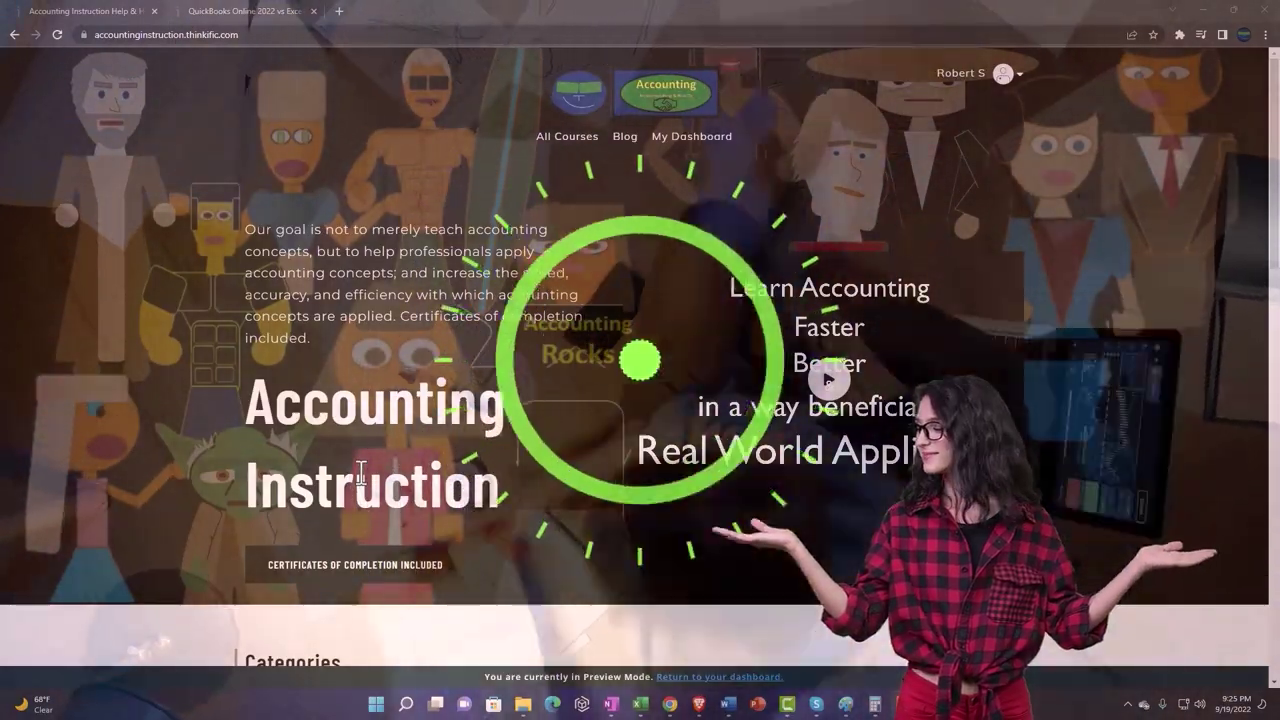
- Browse the accounting course categories and view the lesson list of the QuickBooks Online 2022 course
scroll(176, 557, down, 1)
scroll(176, 546, down, 6)
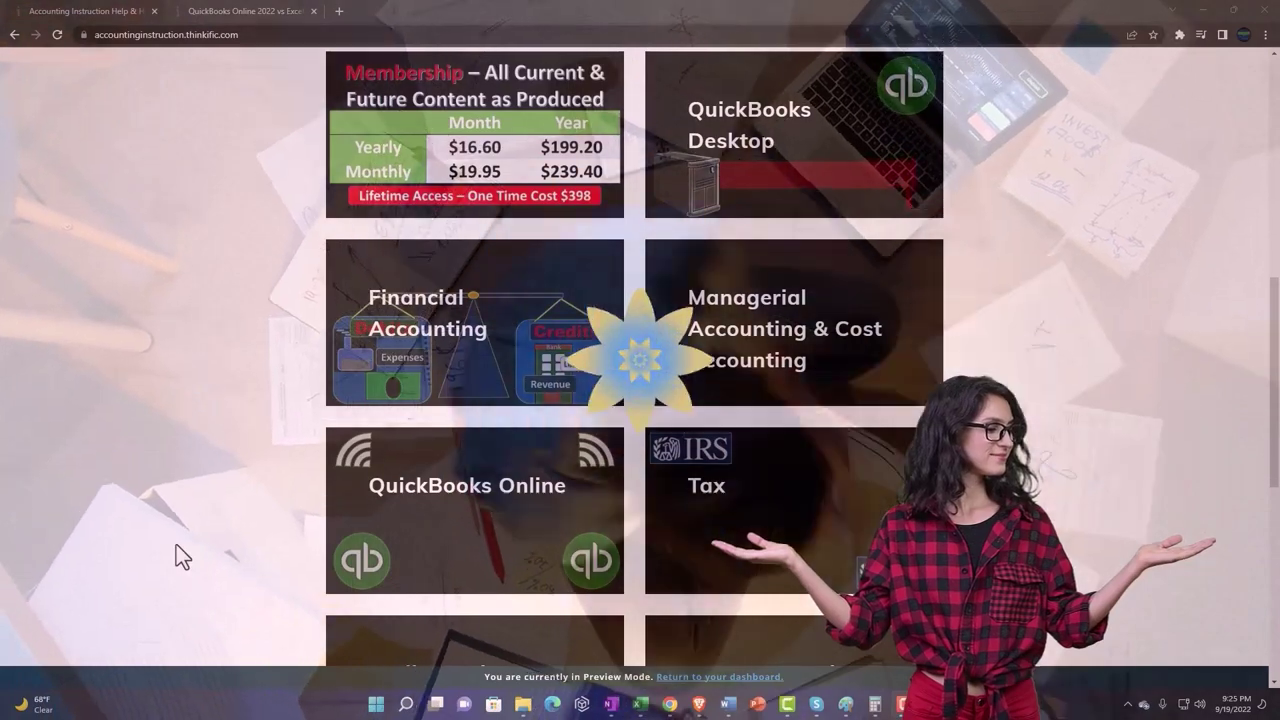
scroll(176, 546, down, 5)
scroll(176, 557, down, 1)
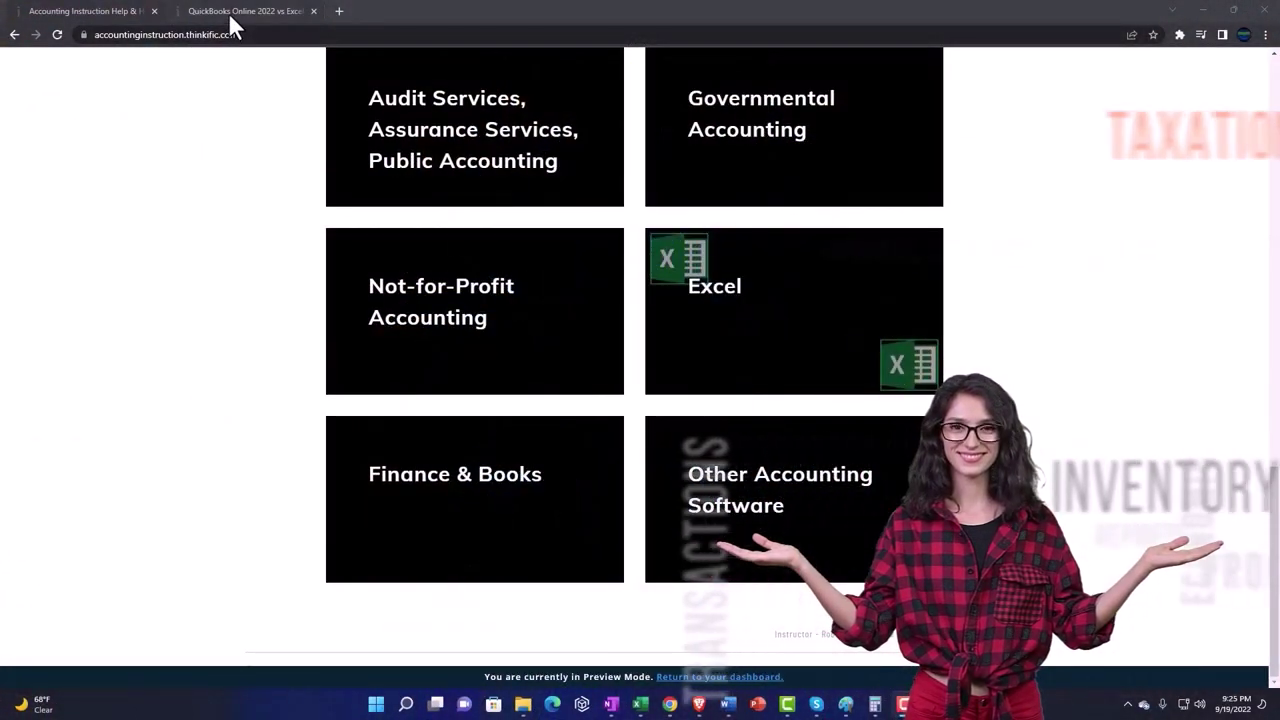
click(230, 22)
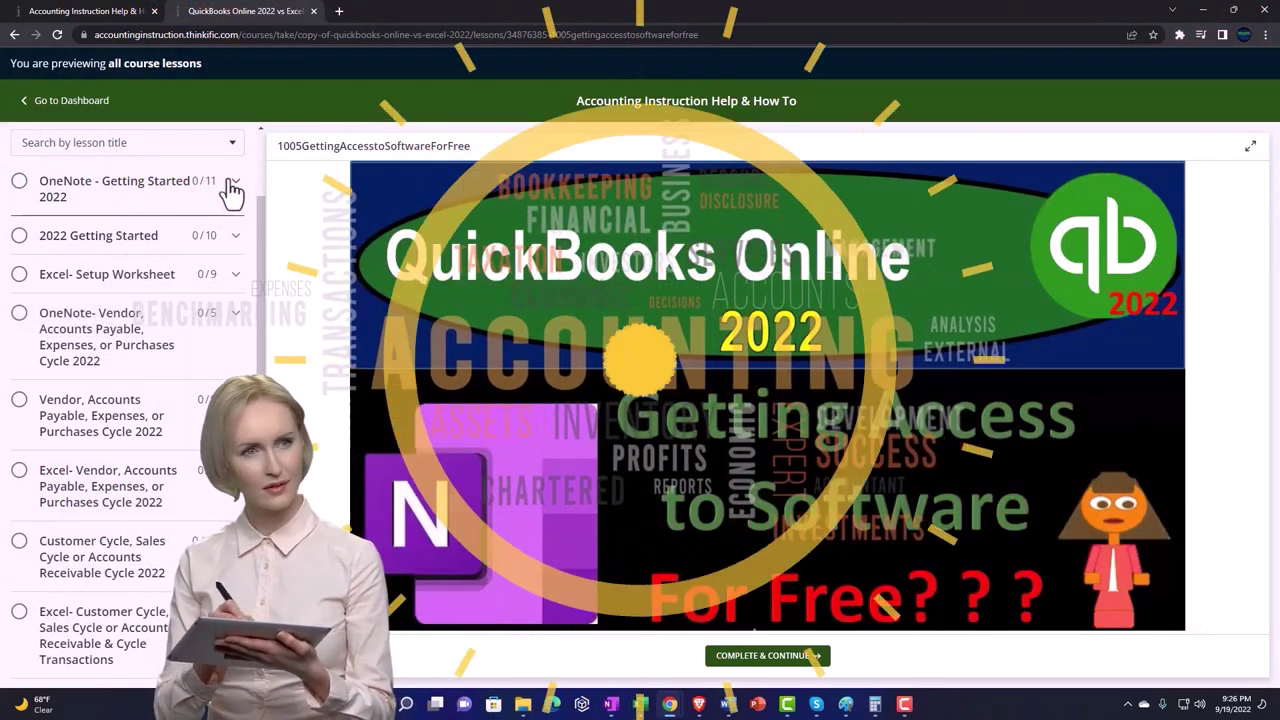
click(231, 192)
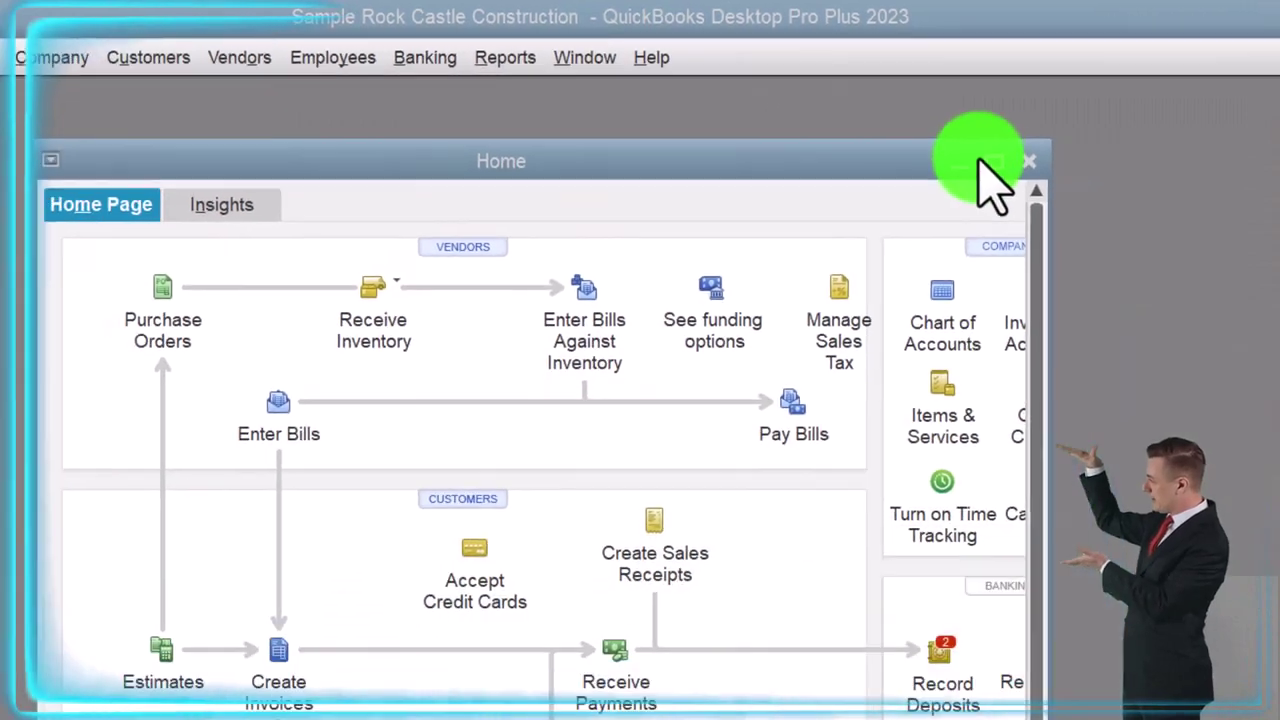
- Switch to QuickBooks Desktop, maximize the Home window, and check the view settings for the icon bar and open window list
click(1061, 192)
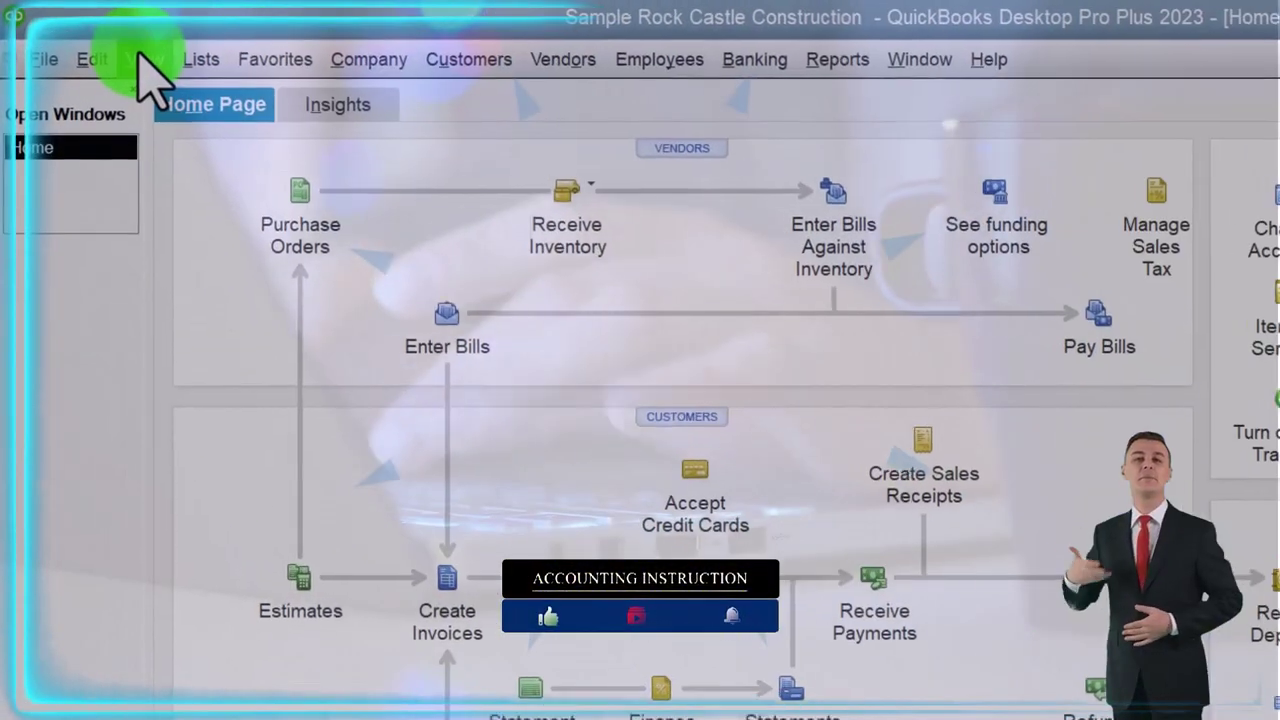
click(92, 39)
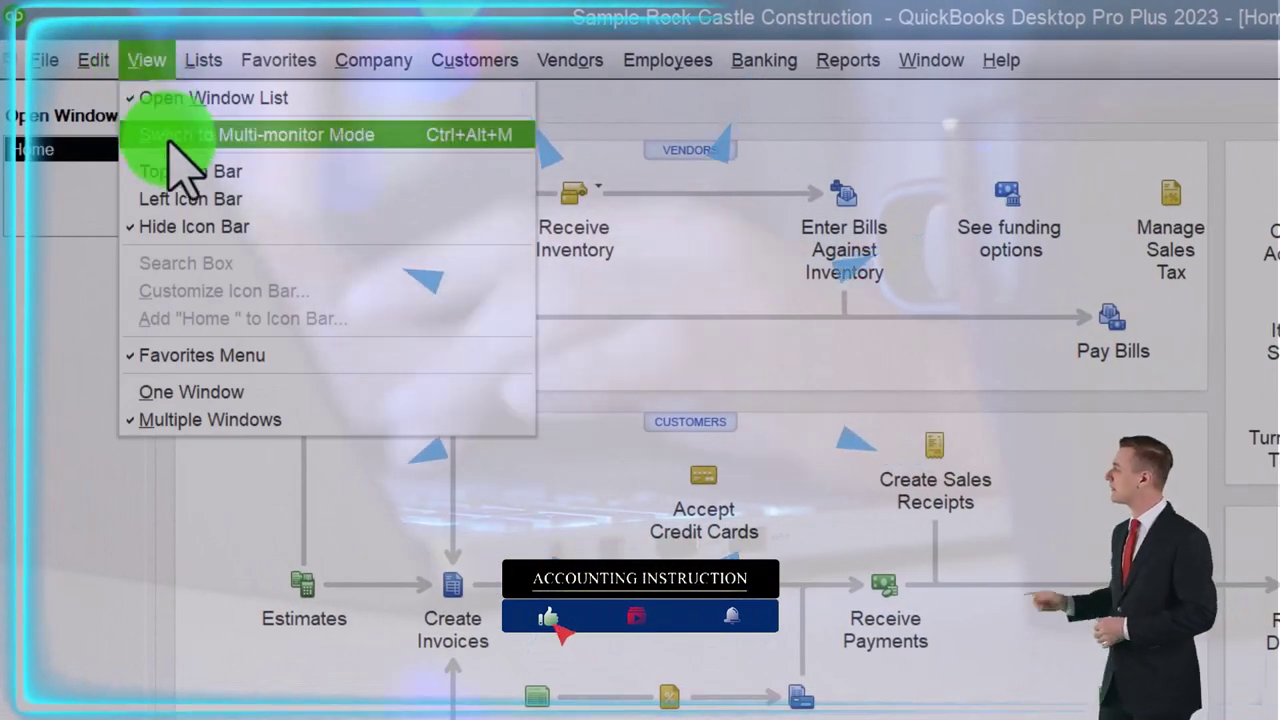
click(195, 226)
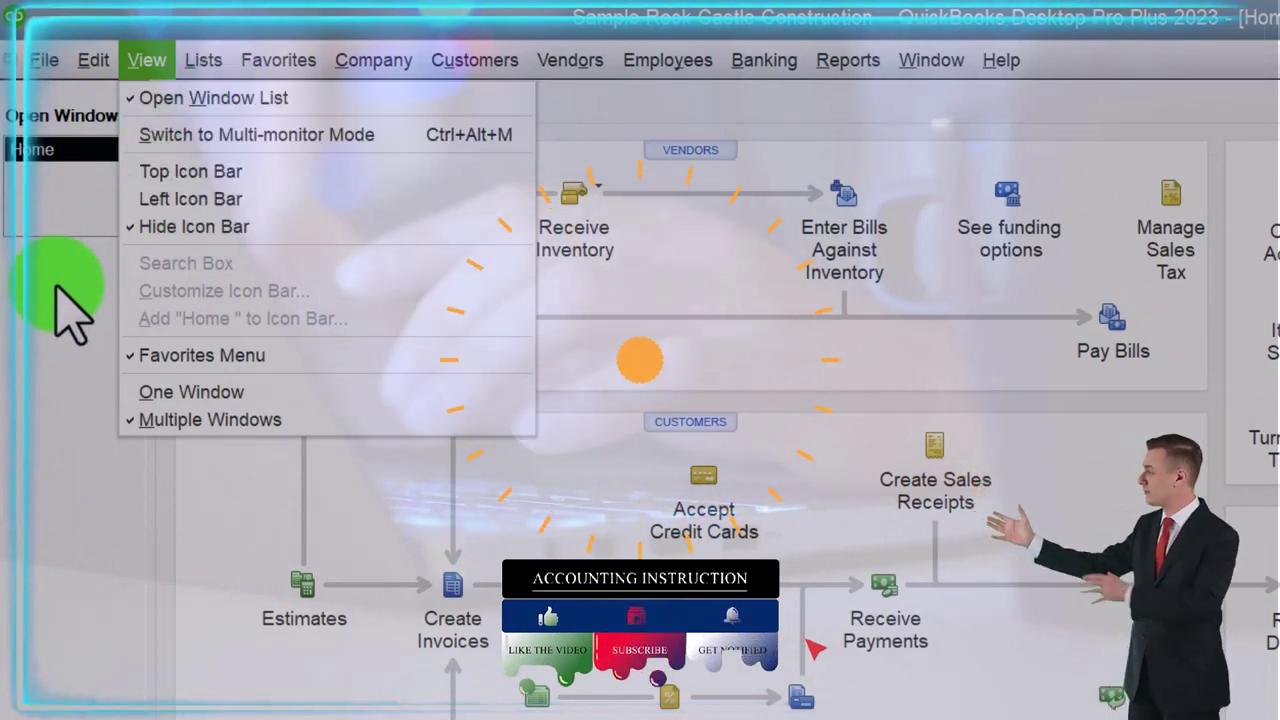
click(57, 288)
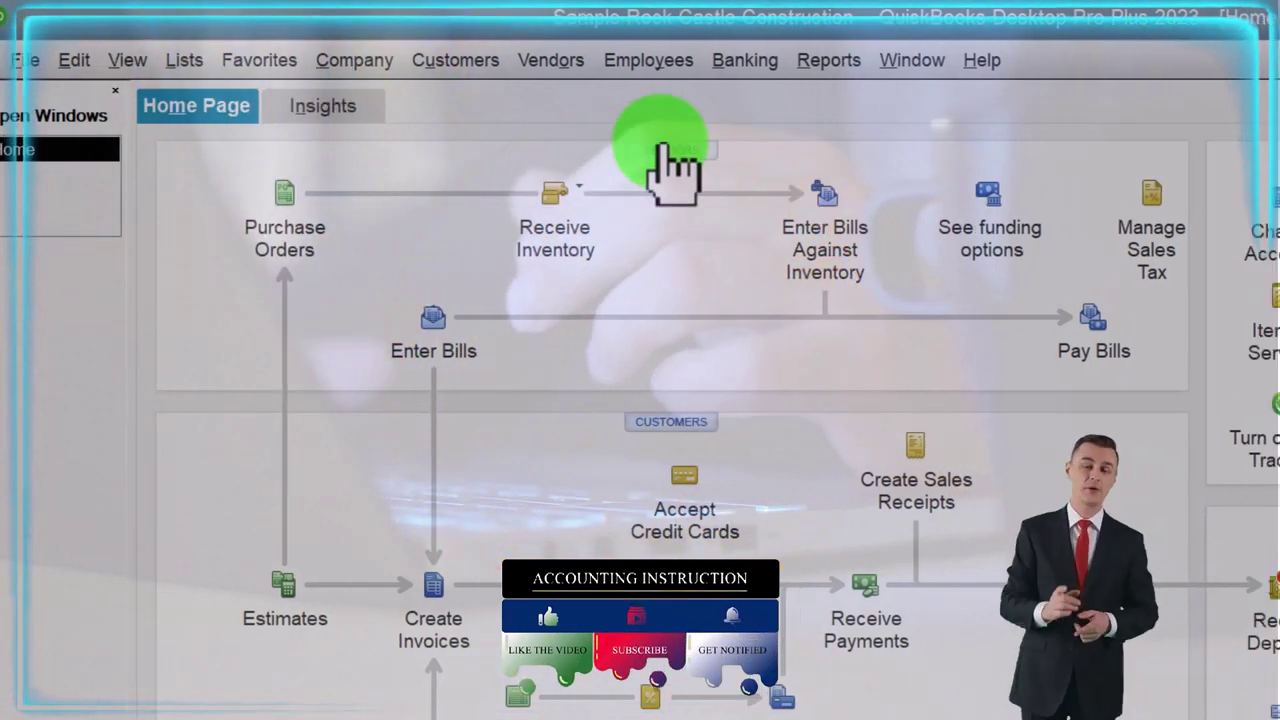
- Open the standard Profit & Loss report and set its date range to 01/01/2024 through 12/31/2024
click(848, 60)
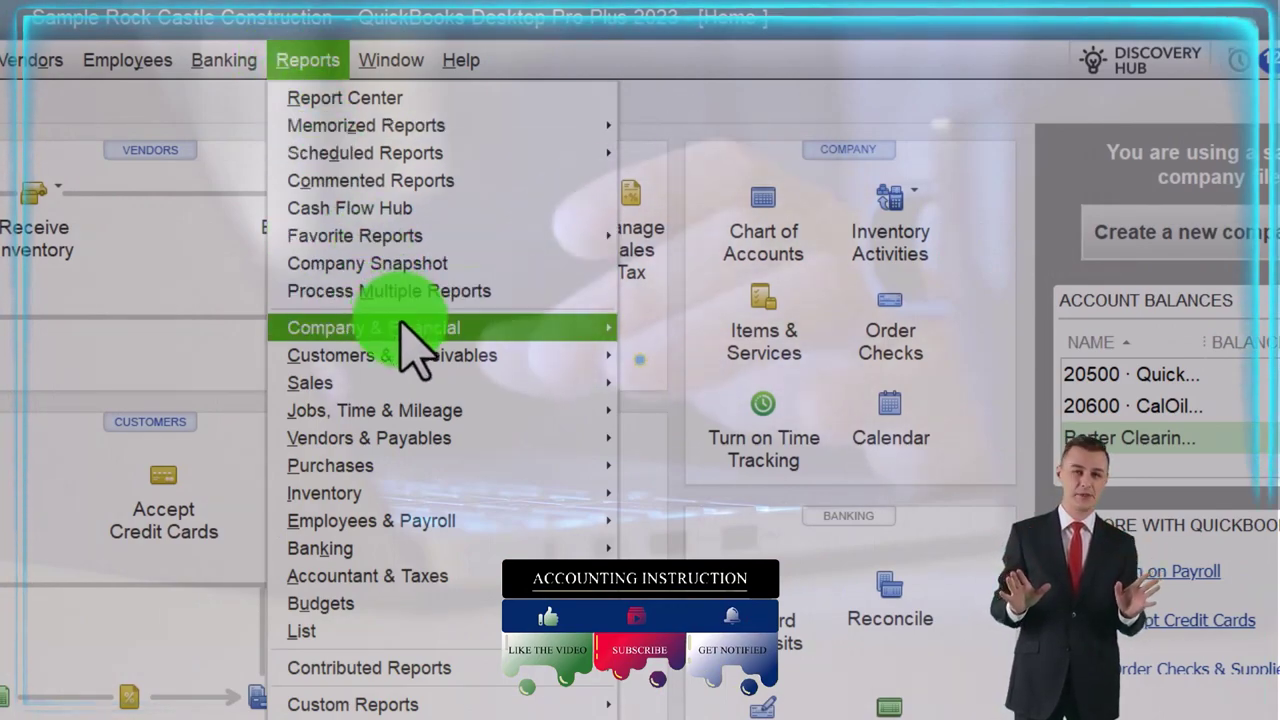
mouse_move(526, 349)
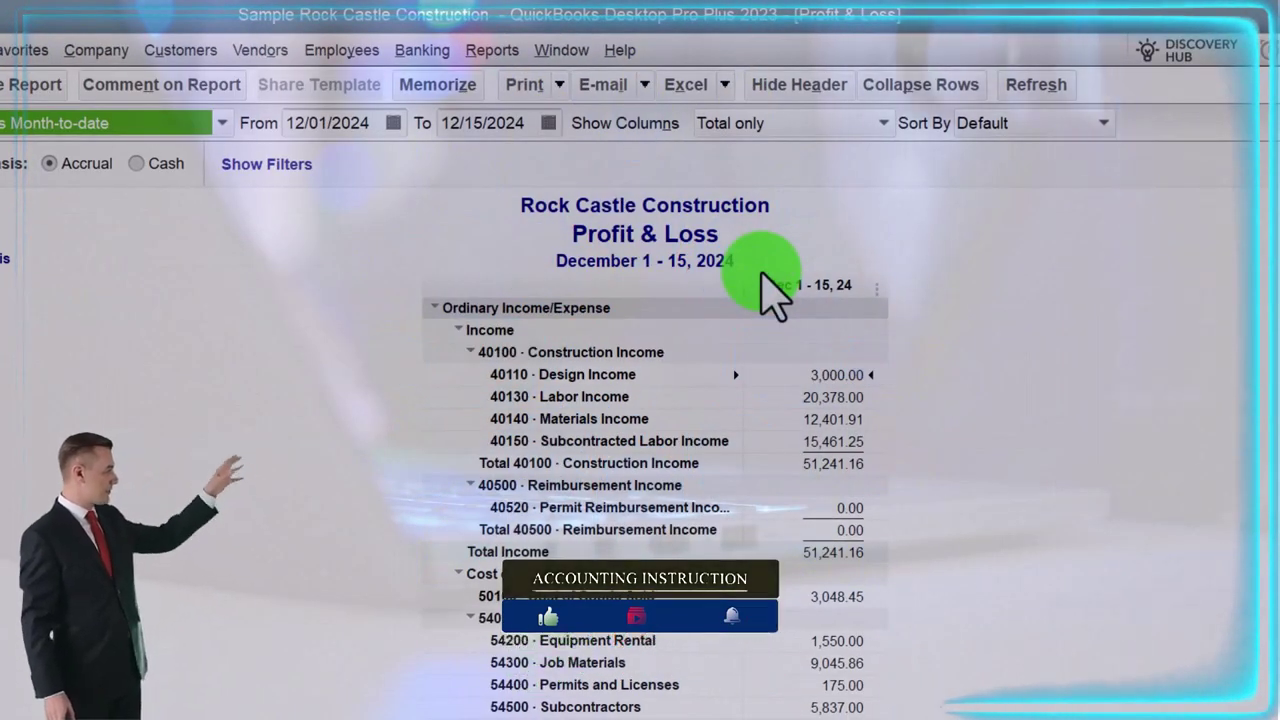
key(Tab)
text(0)
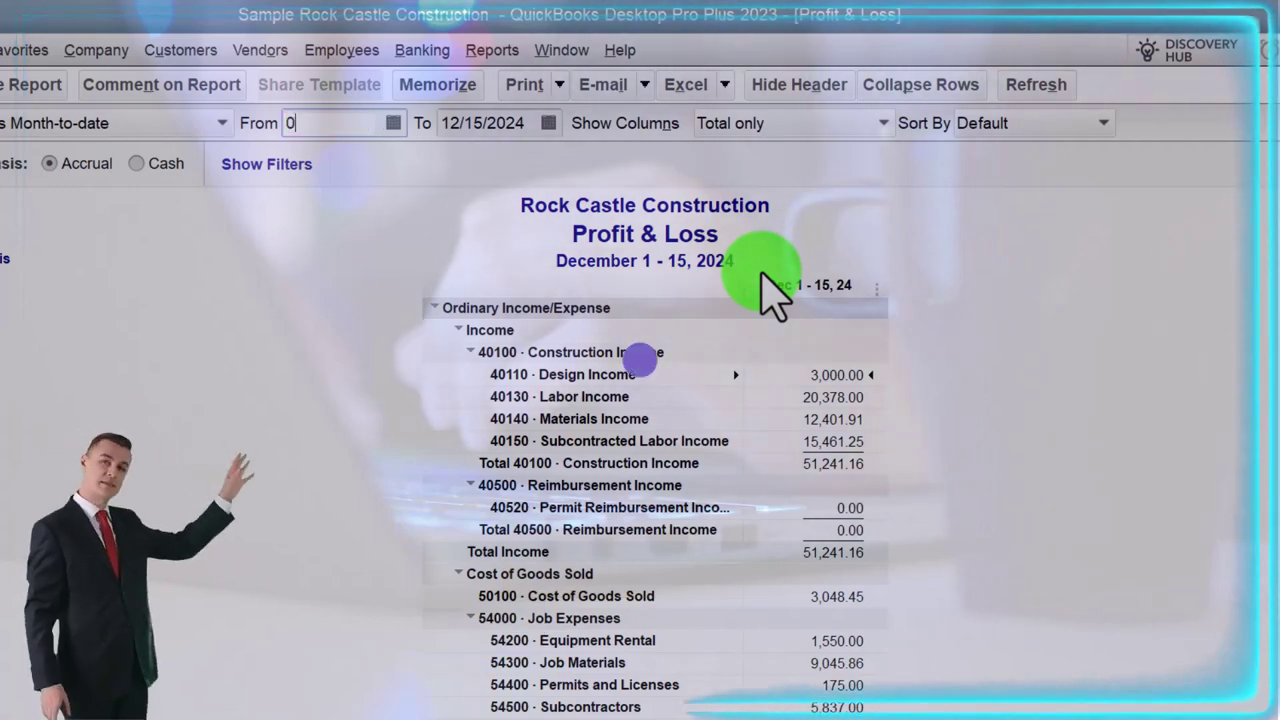
text(1/01/2024)
key(Tab)
text(12312024)
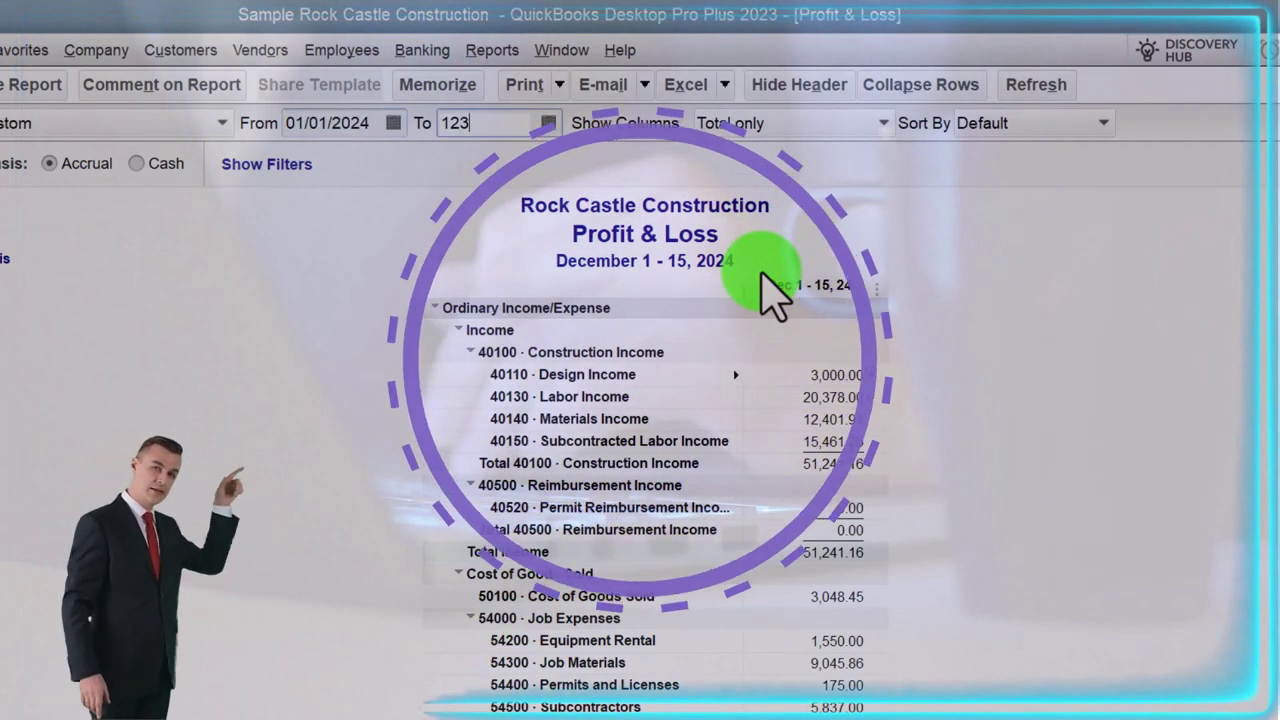
key(Tab)
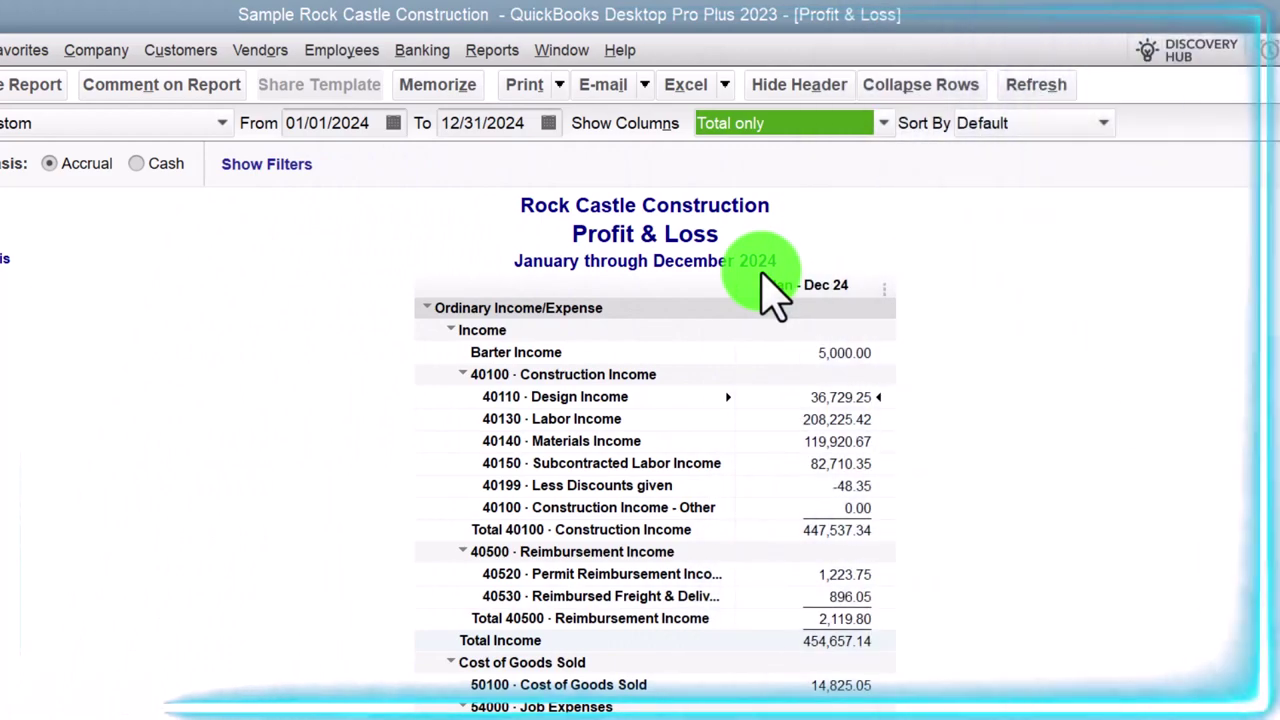
- Customize the Profit & Loss report with a larger font, applied to all related fonts
click(35, 84)
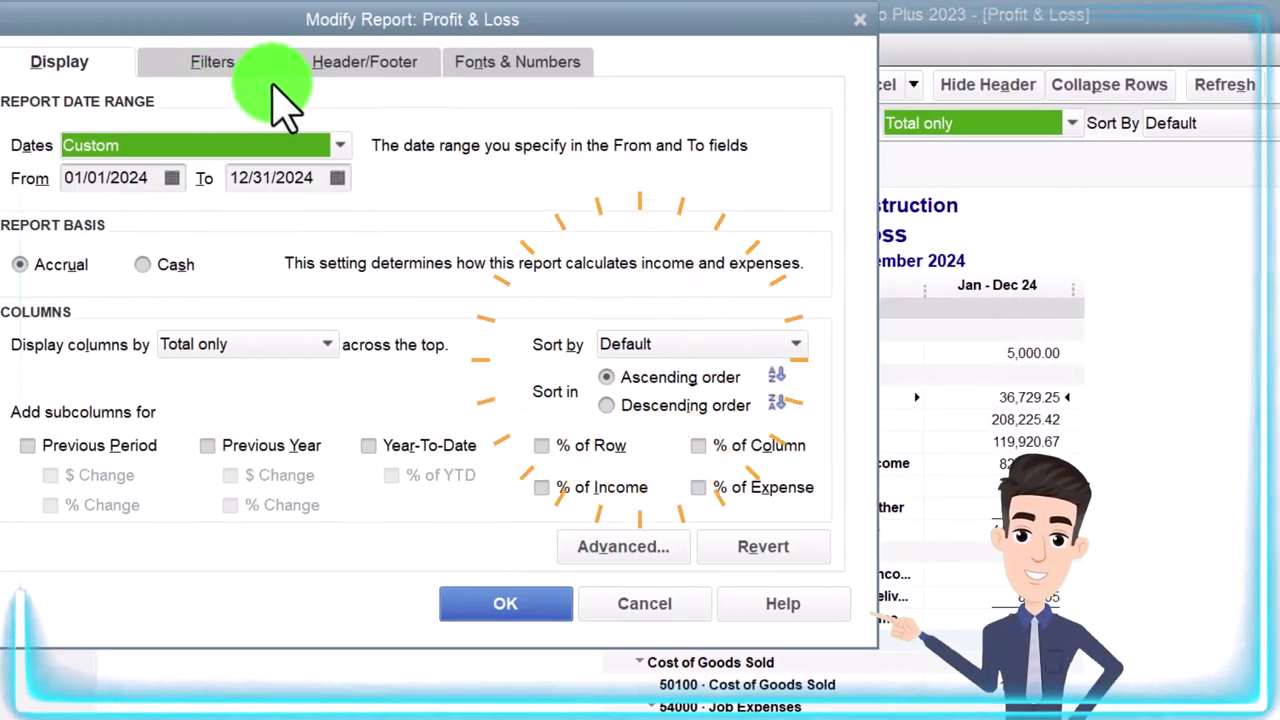
click(470, 62)
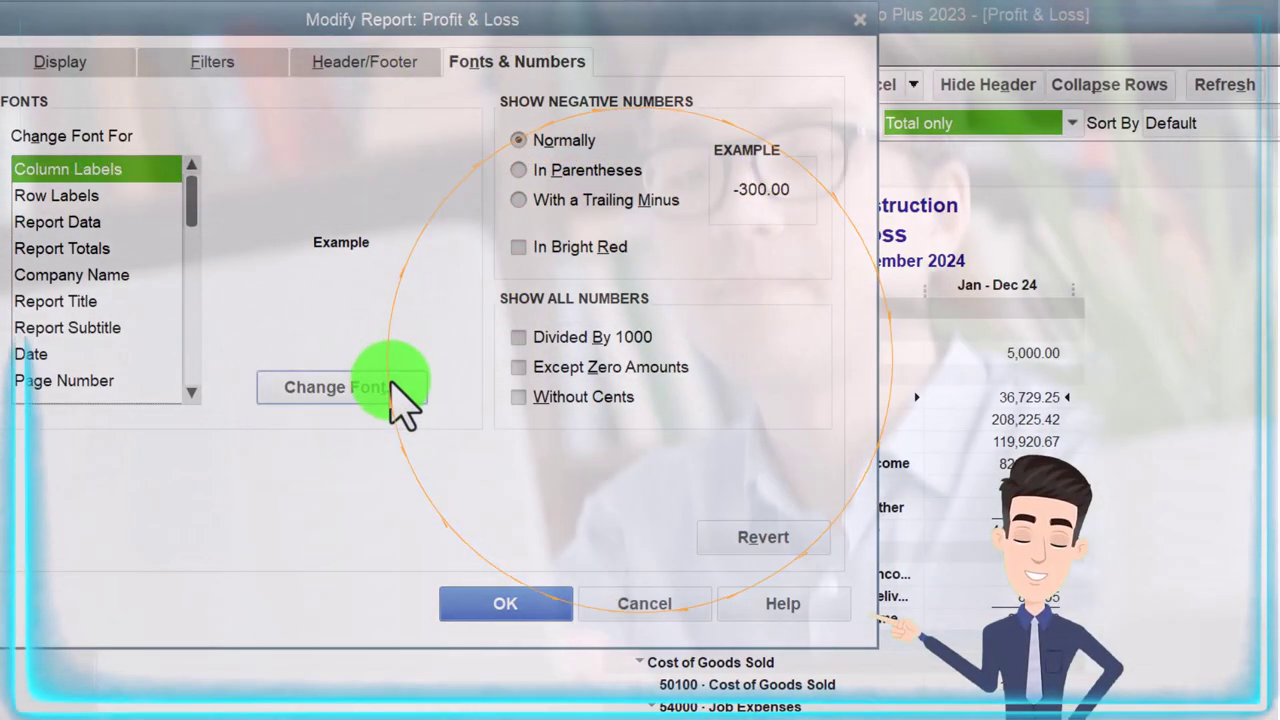
click(390, 388)
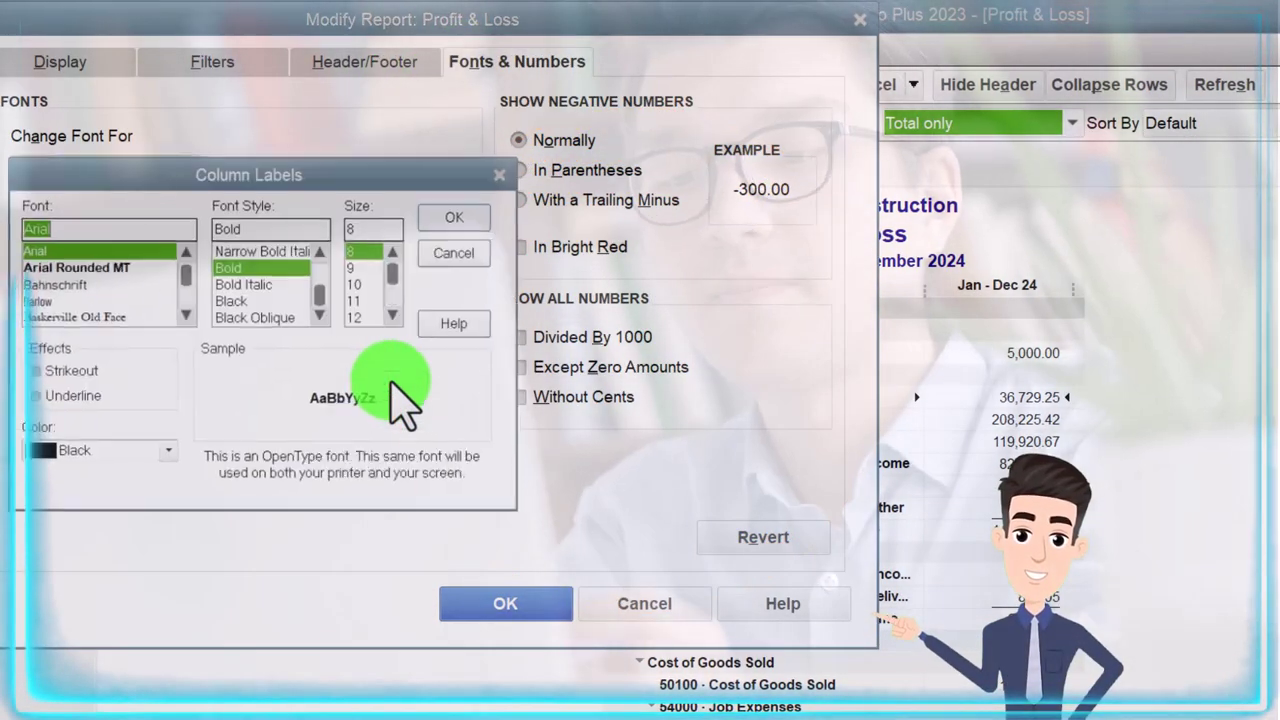
click(441, 224)
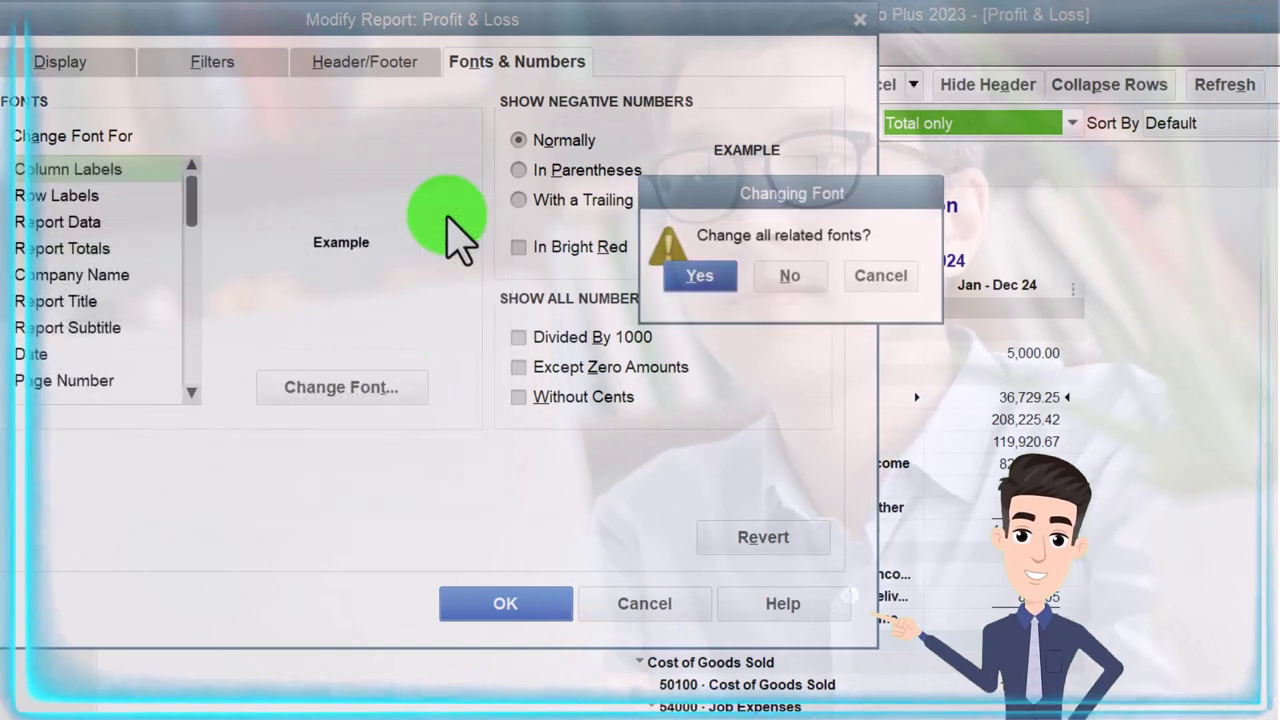
click(545, 600)
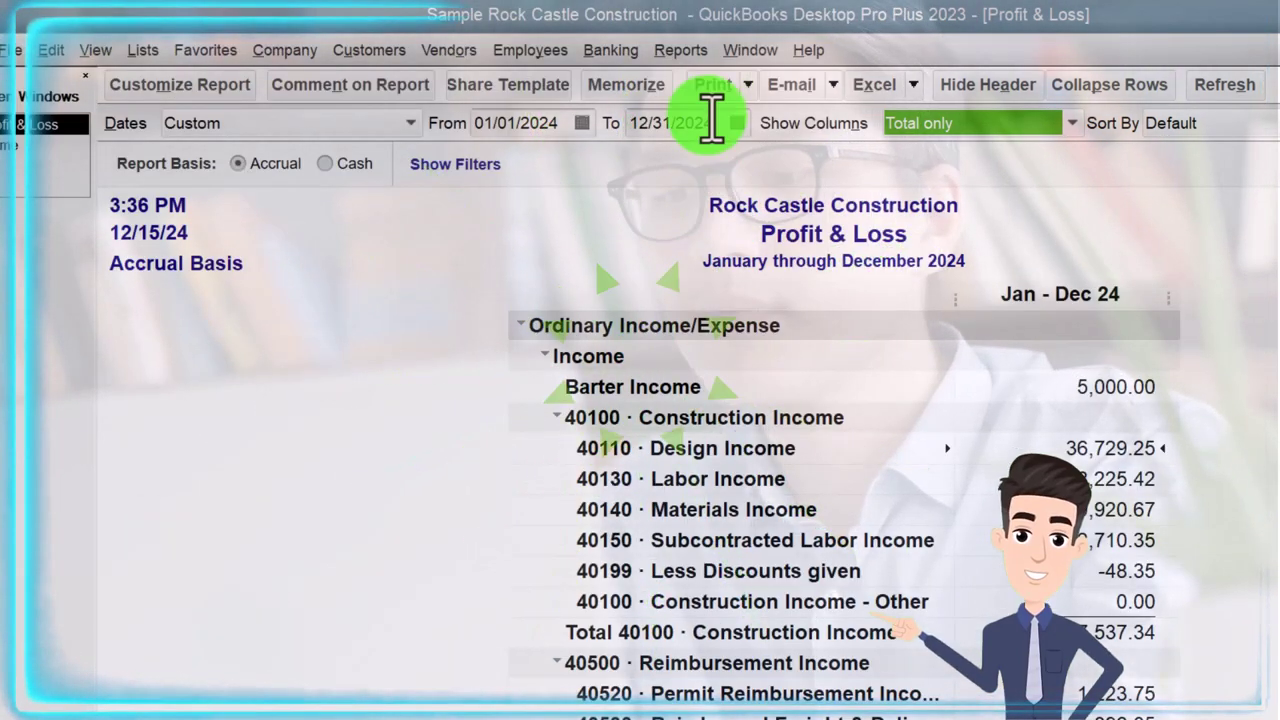
- Open the standard Balance Sheet report and set its dates to This Fiscal Year
click(686, 52)
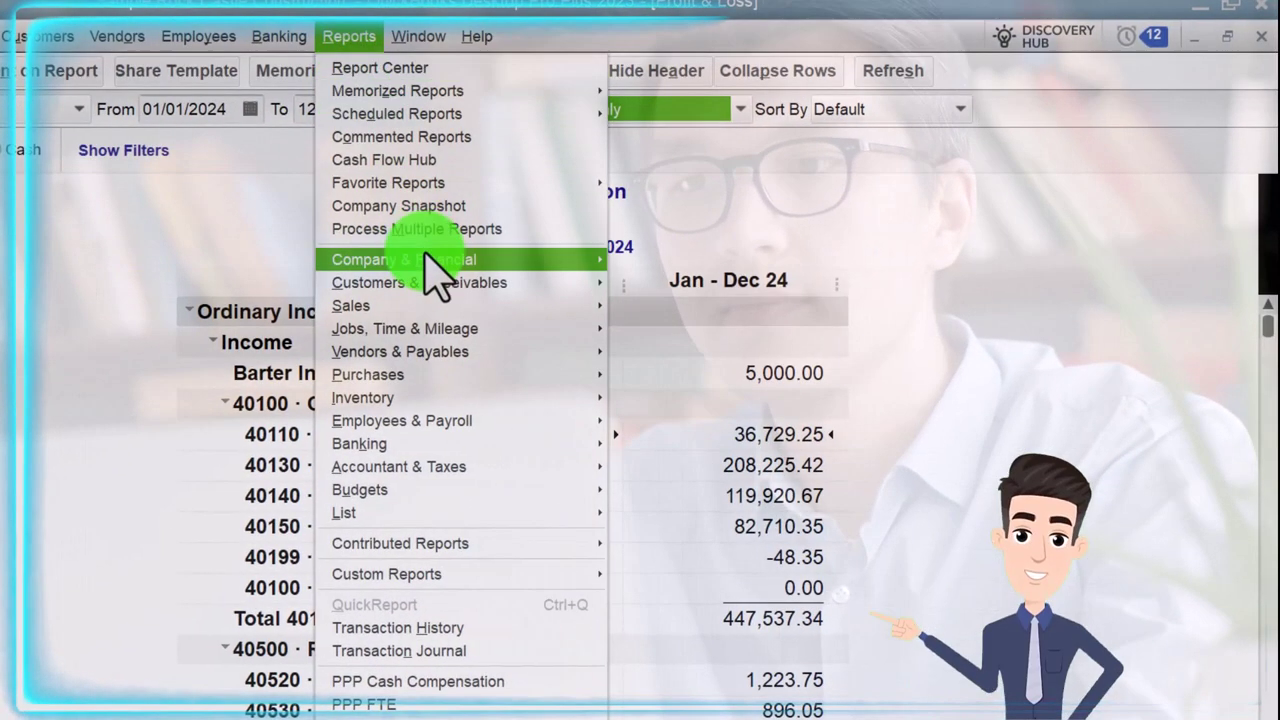
mouse_move(762, 277)
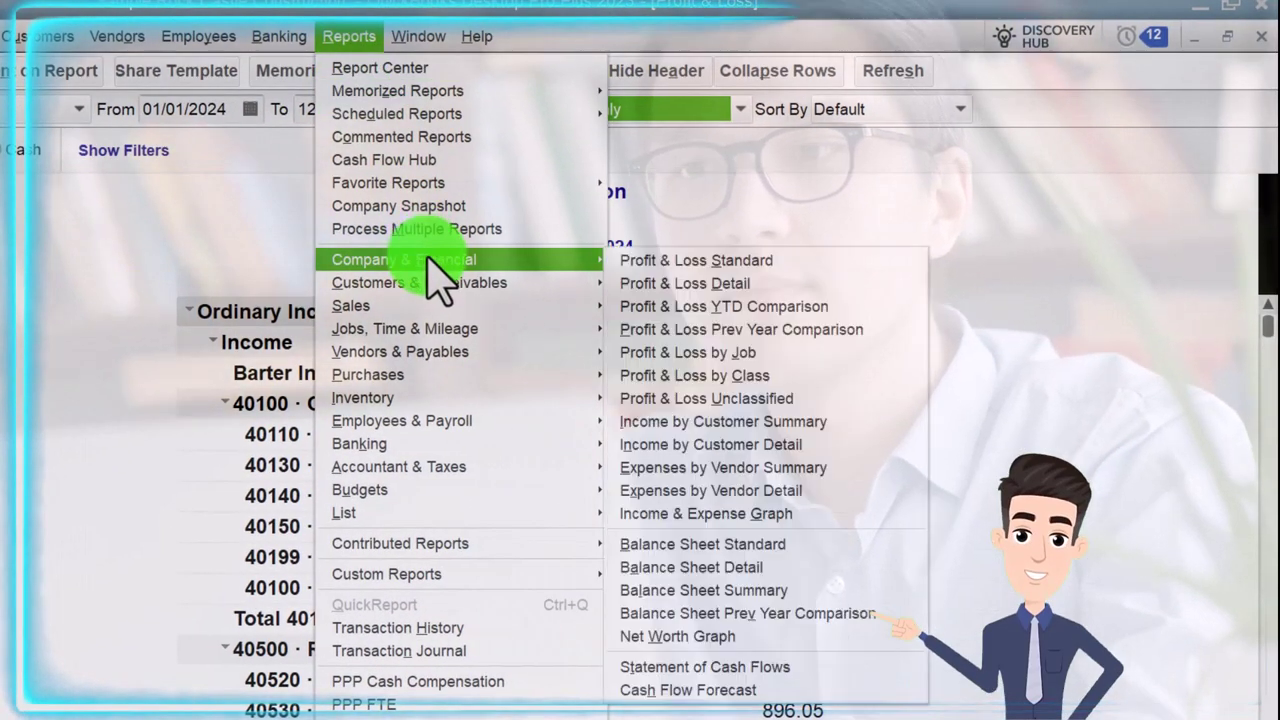
click(645, 545)
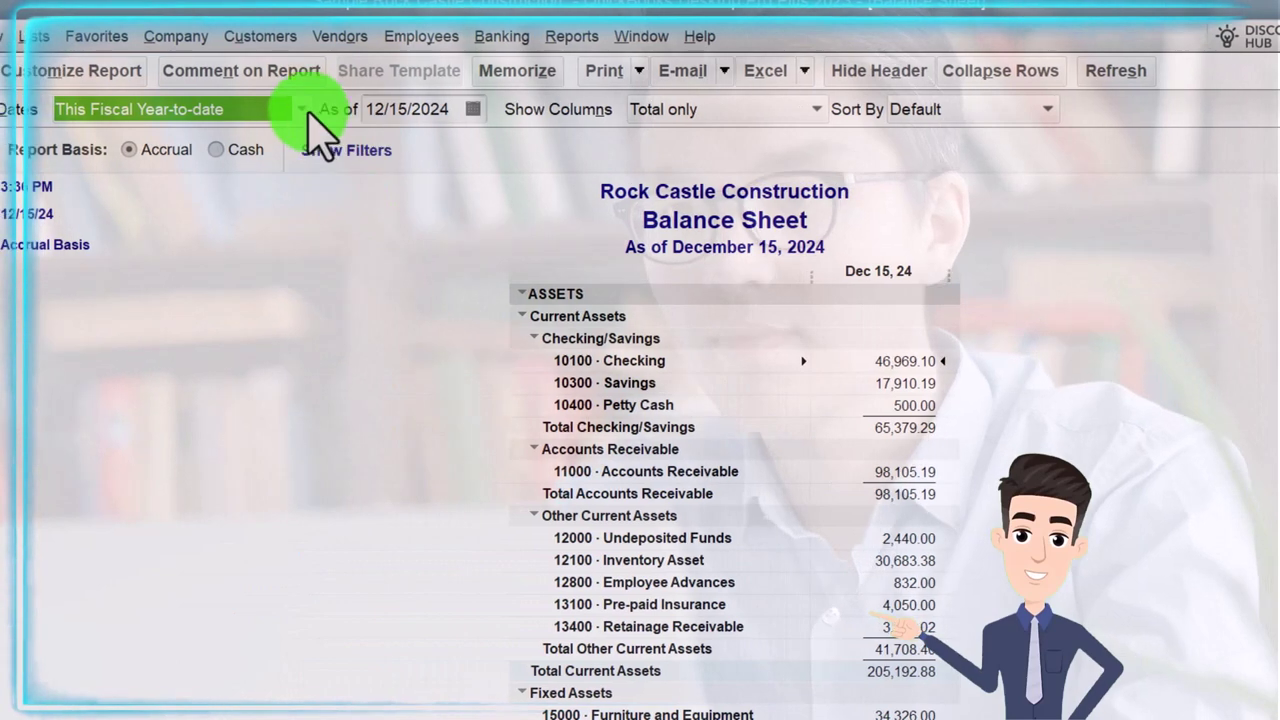
click(277, 109)
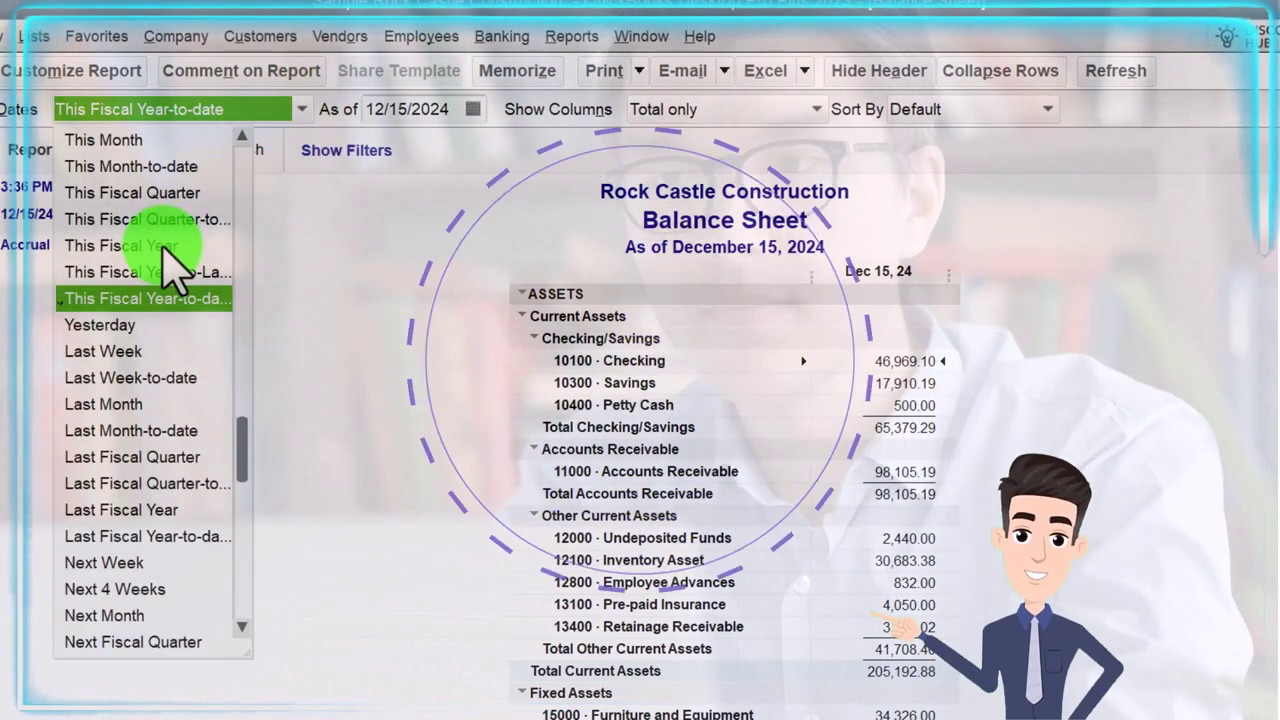
click(166, 245)
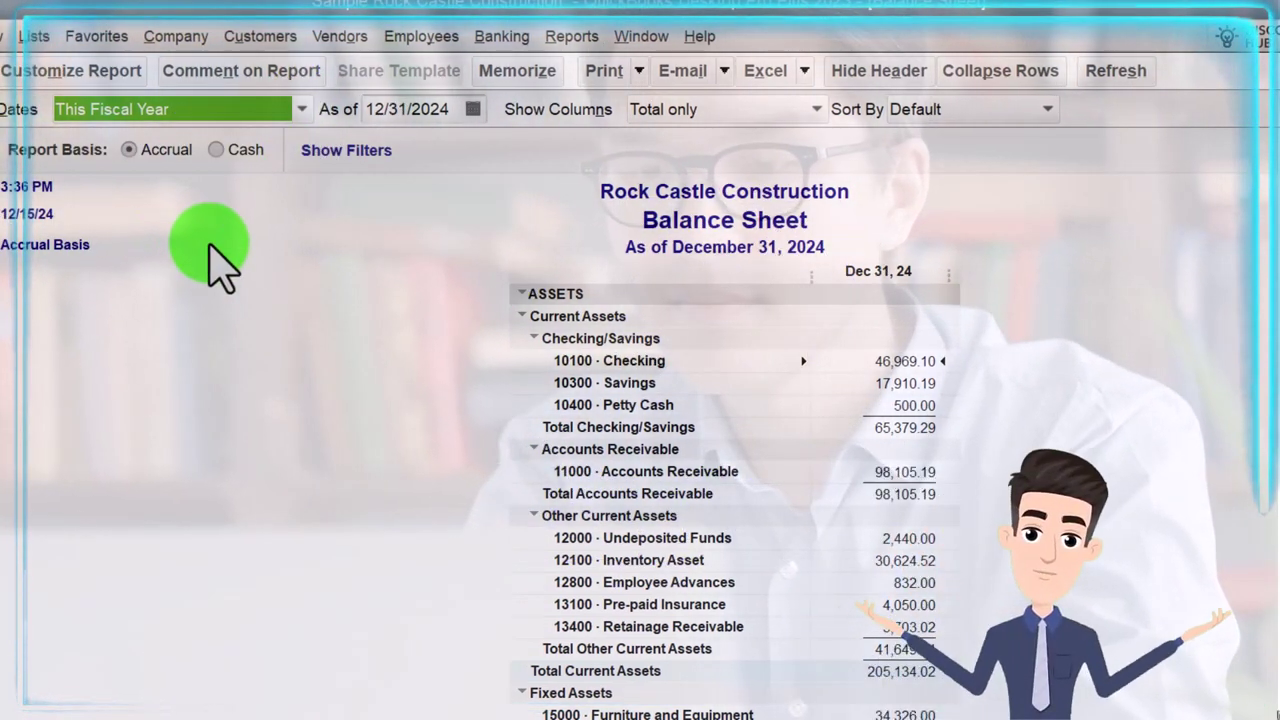
- Customize the Balance Sheet report with a larger font, applied to all related fonts
click(102, 72)
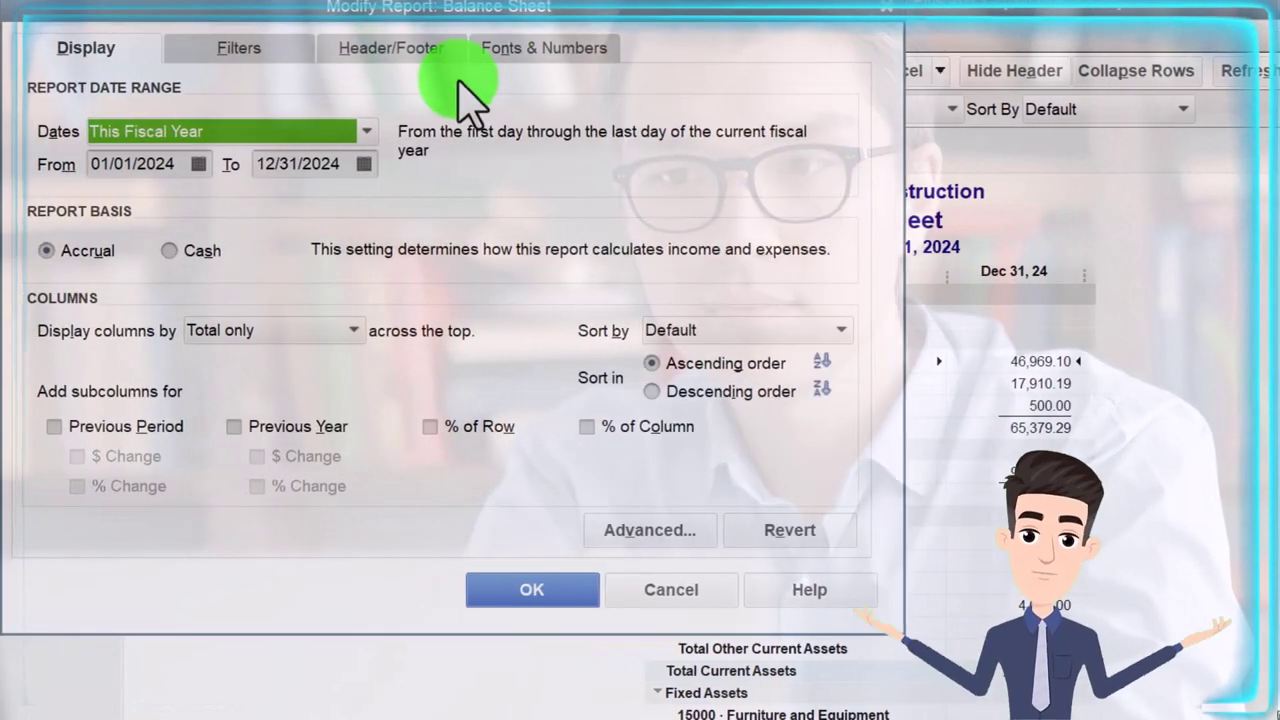
click(510, 57)
click(415, 370)
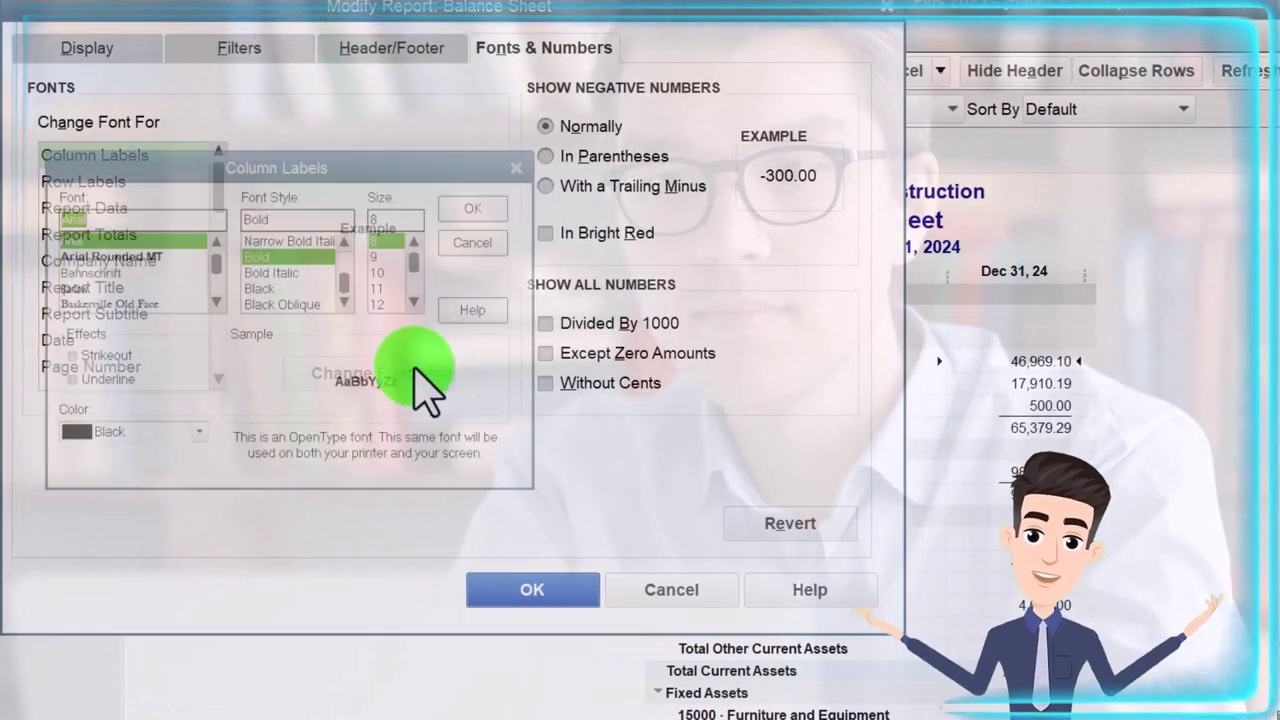
click(462, 205)
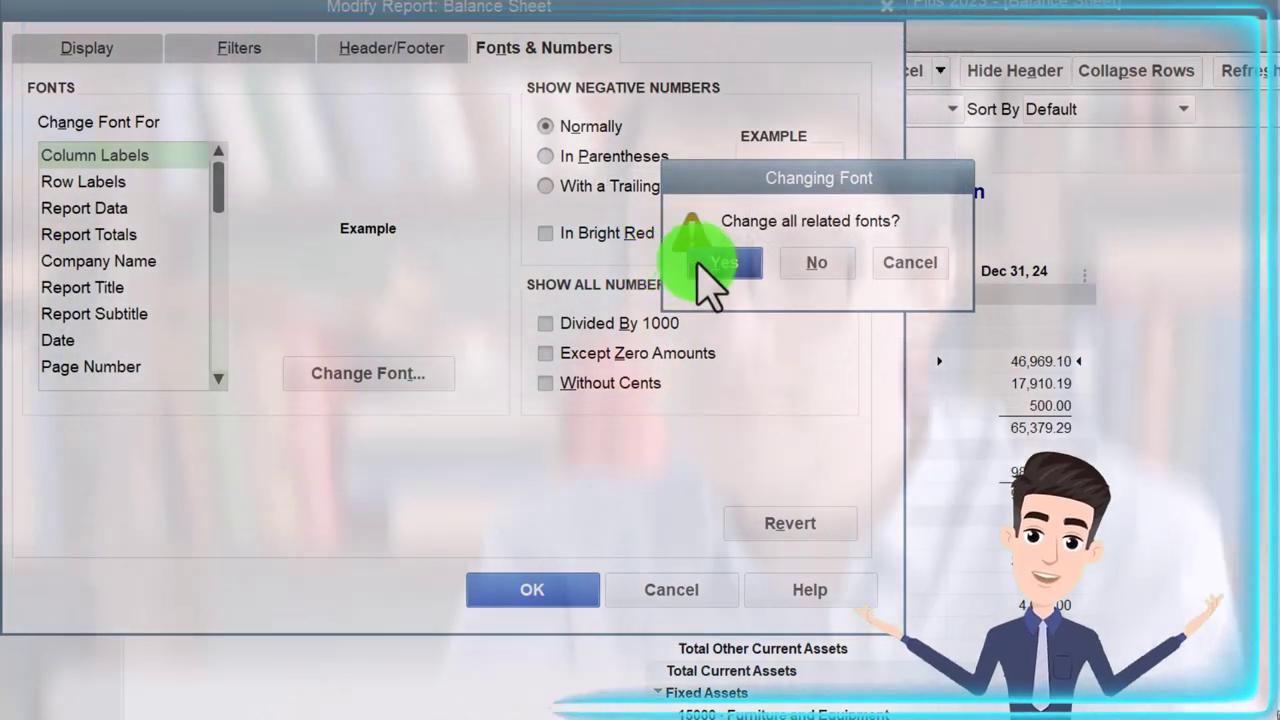
click(700, 255)
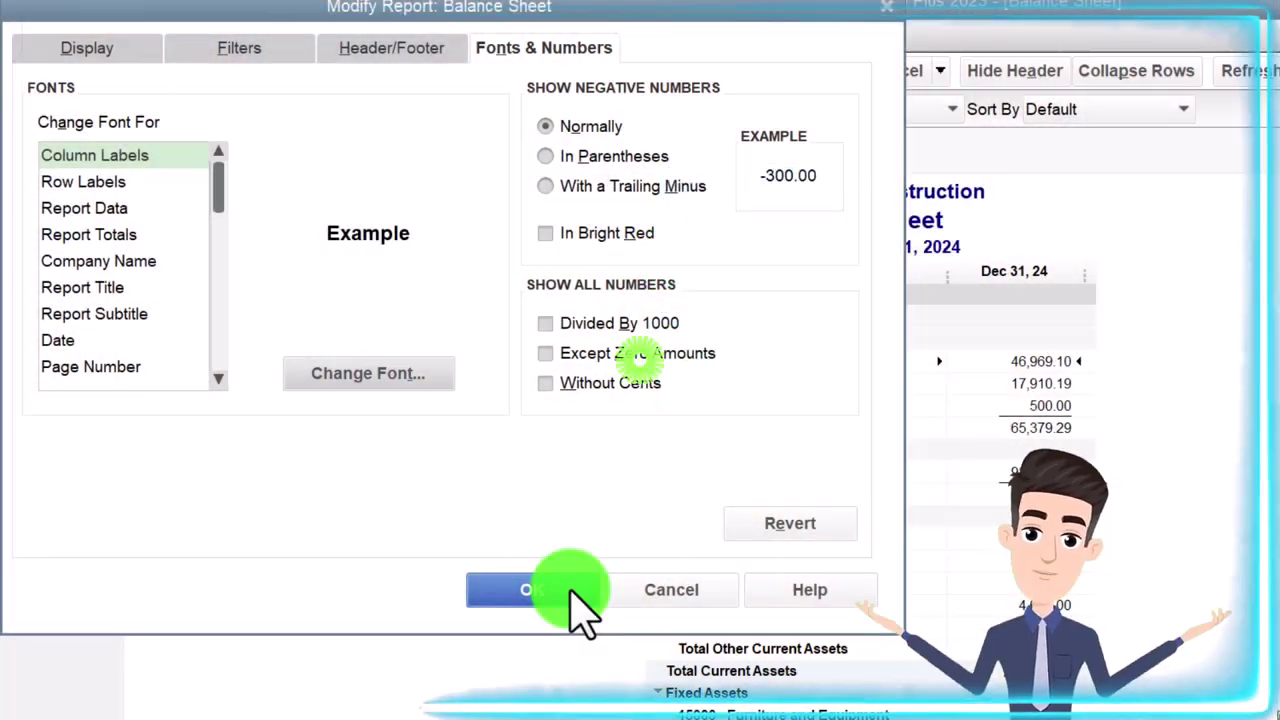
click(566, 590)
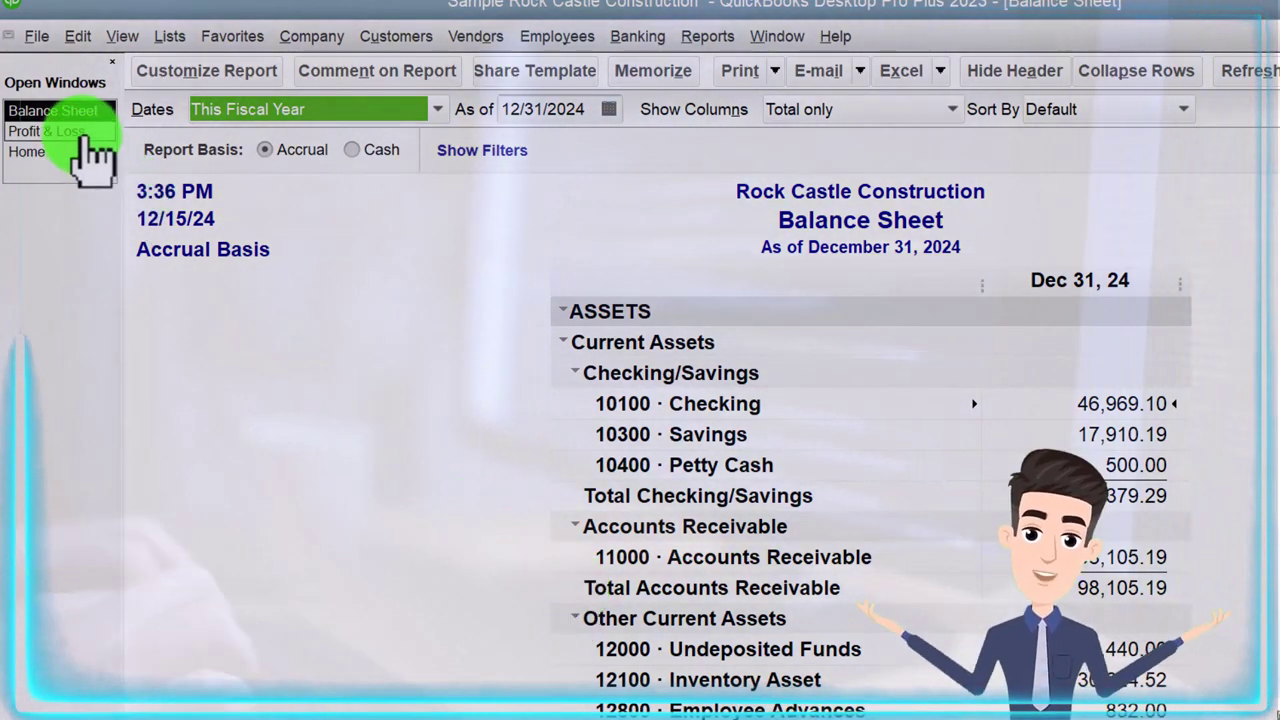
- Switch to the Profit & Loss report and customize its date range to 10/01/2024 through 11/30/2024
click(86, 133)
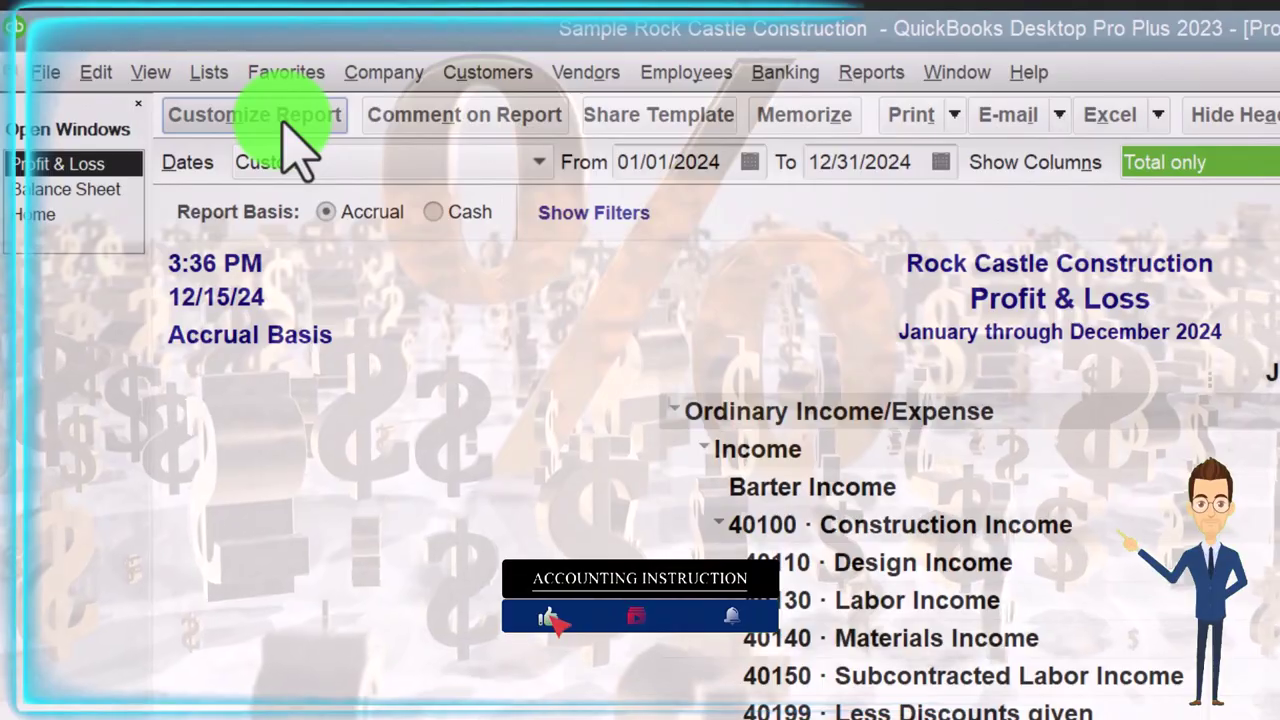
click(285, 128)
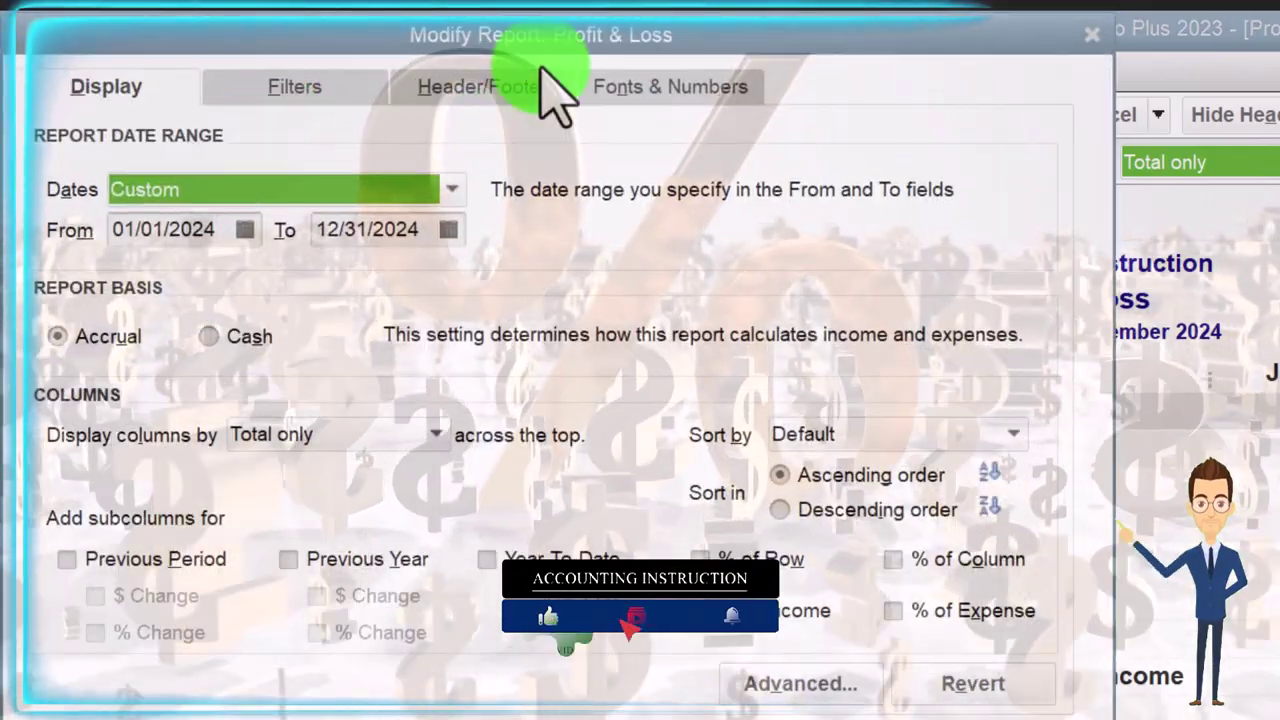
drag(540, 50, 892, 300)
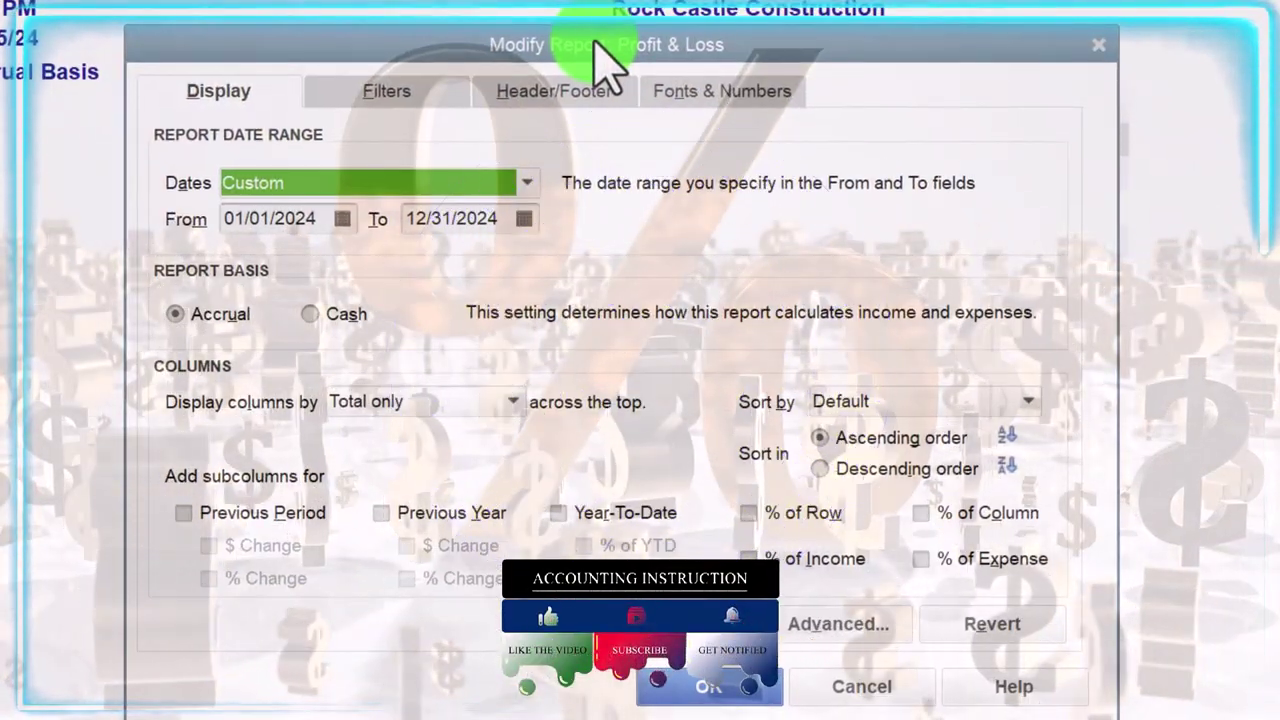
key(Tab)
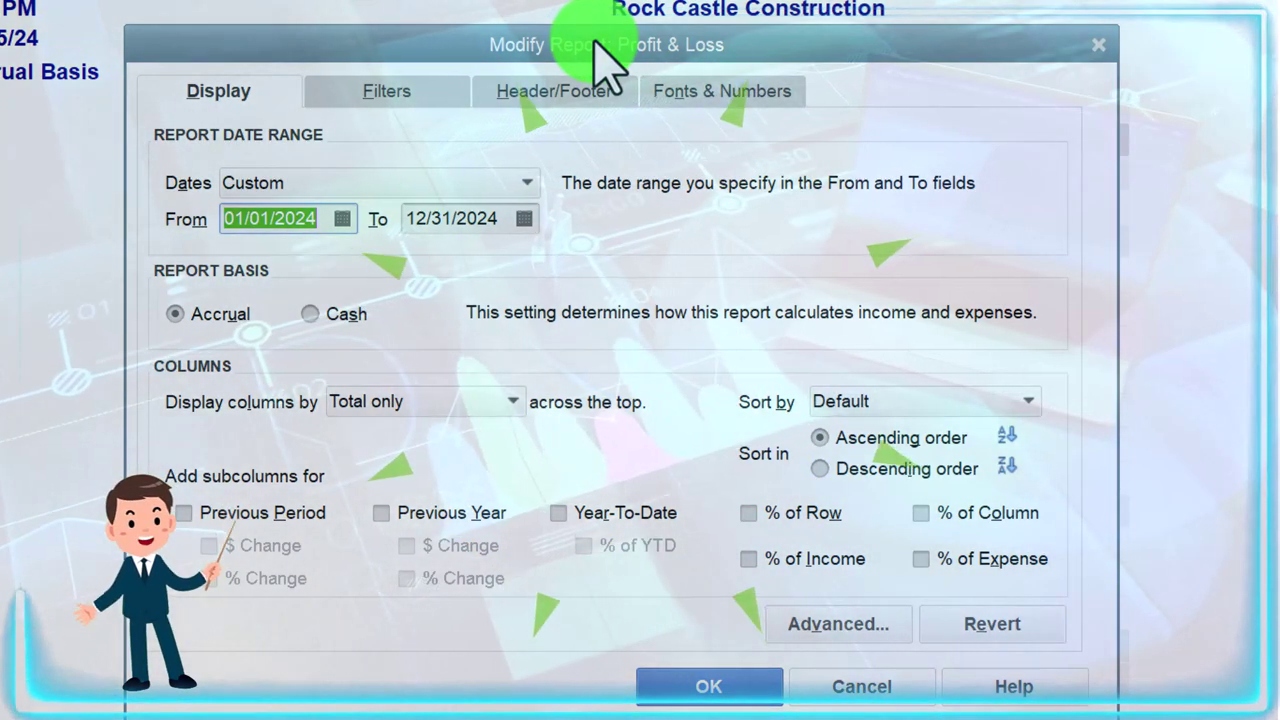
text(10/01/2)
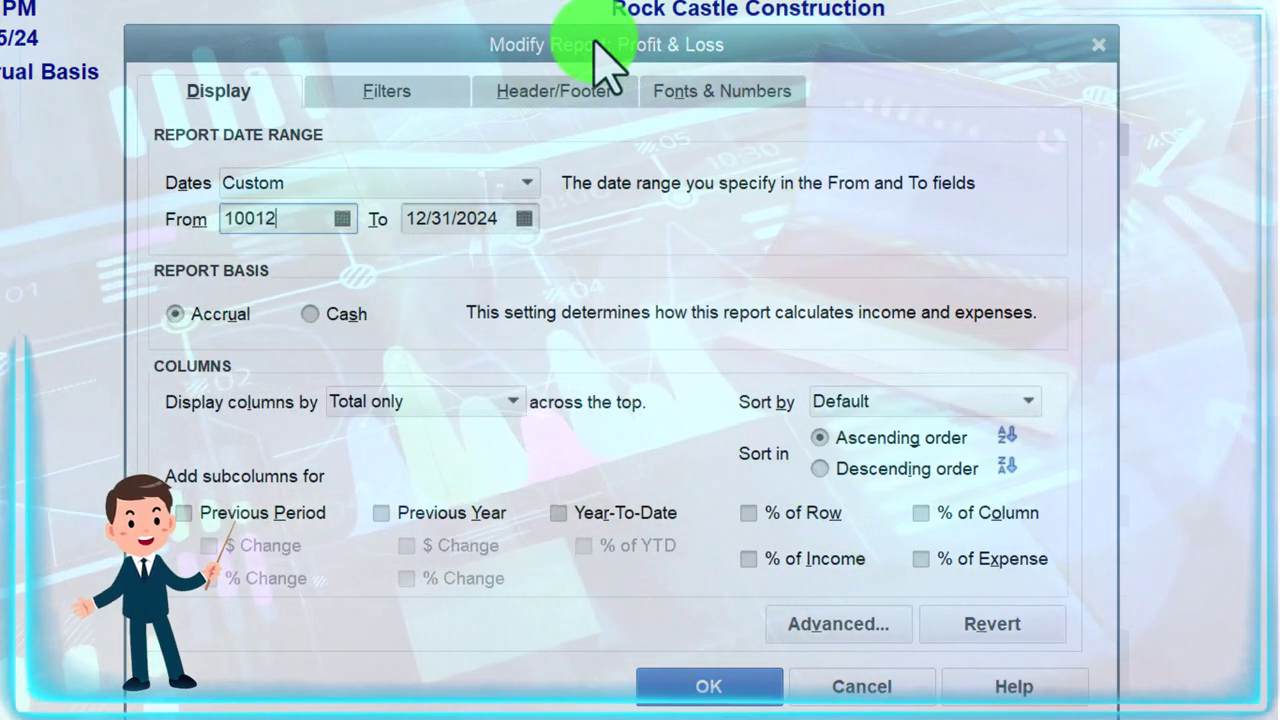
text(024)
key(Tab)
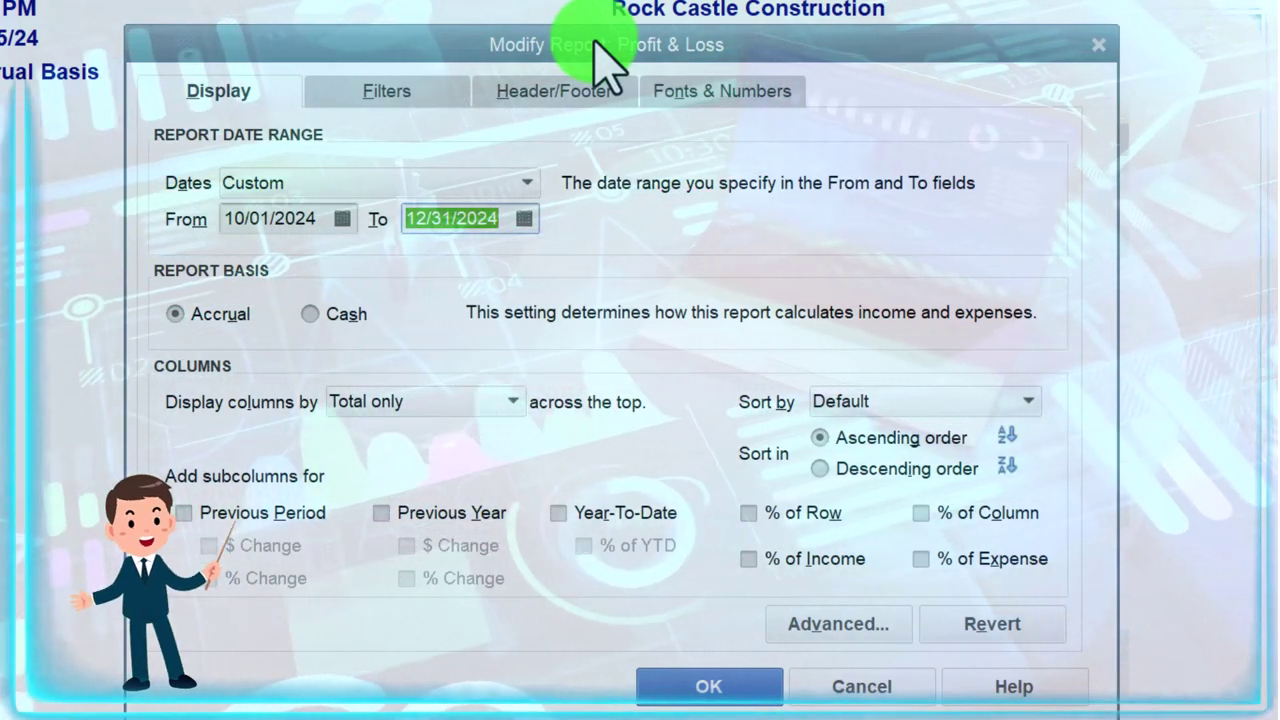
text(11)
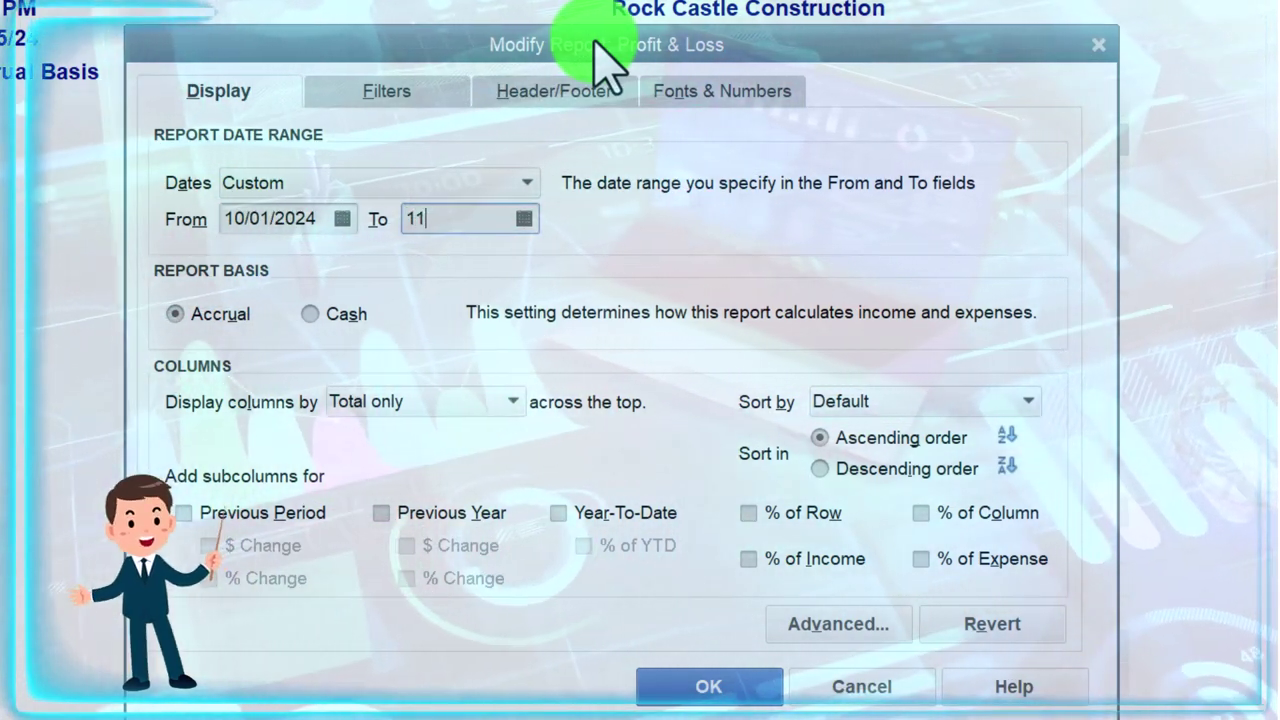
text(/30/2024)
key(Tab)
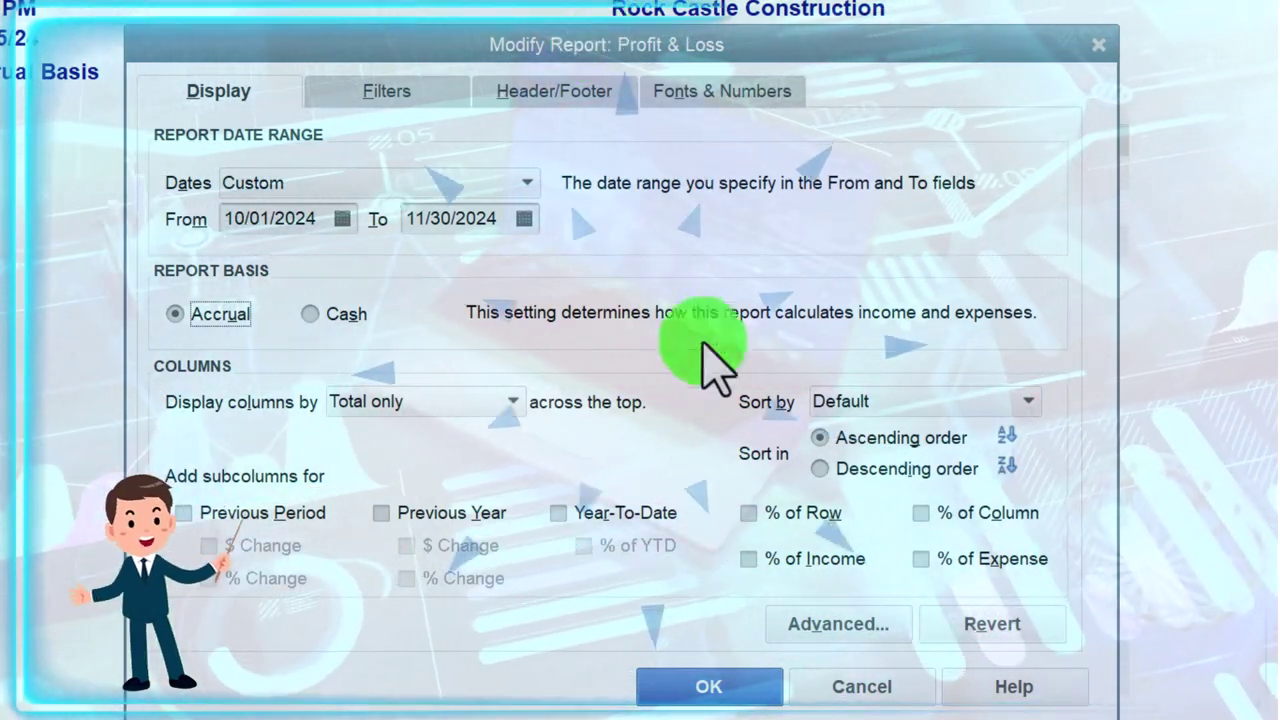
click(716, 688)
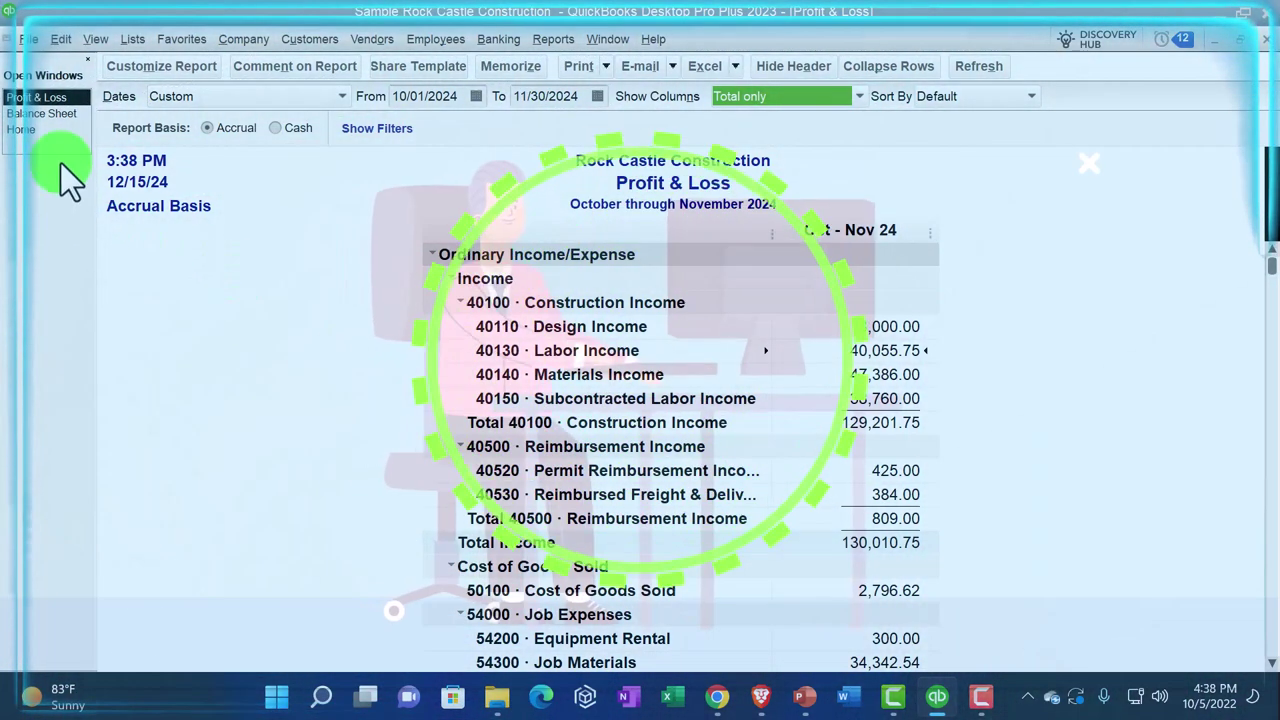
- Switch to the Balance Sheet report and customize its date range to 10/01/2024 through 11/30/2024
click(50, 113)
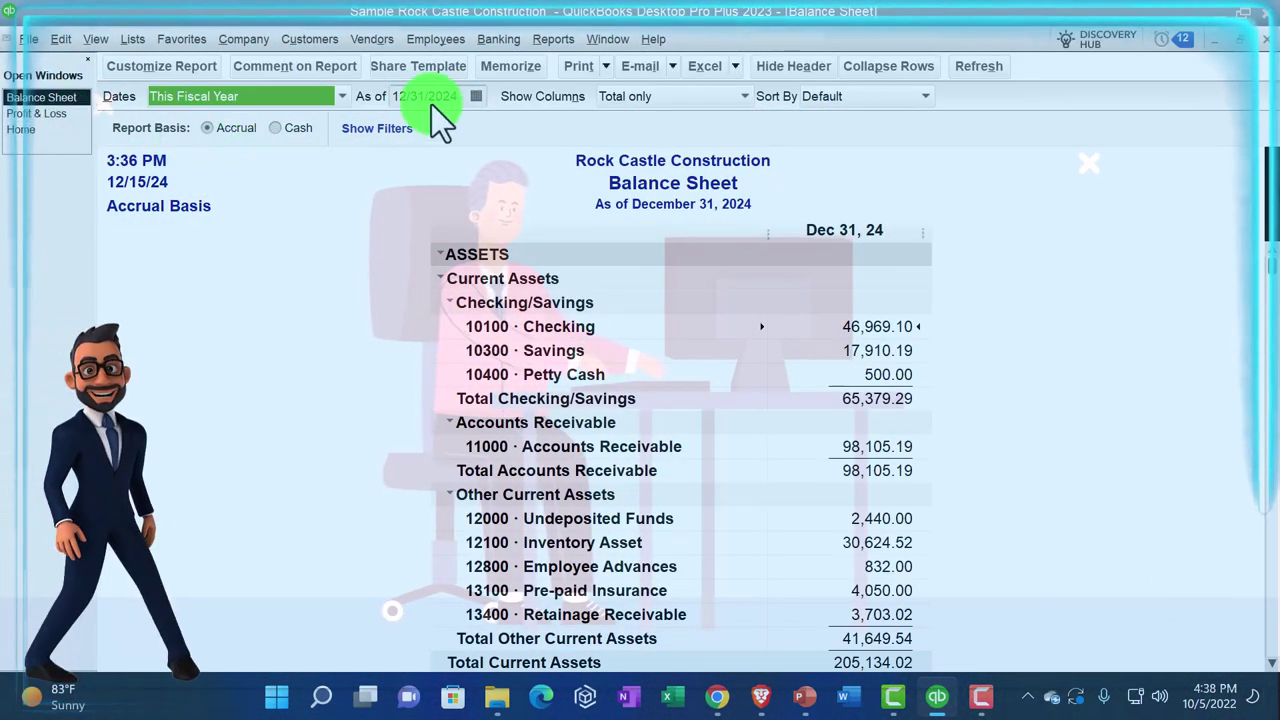
click(188, 72)
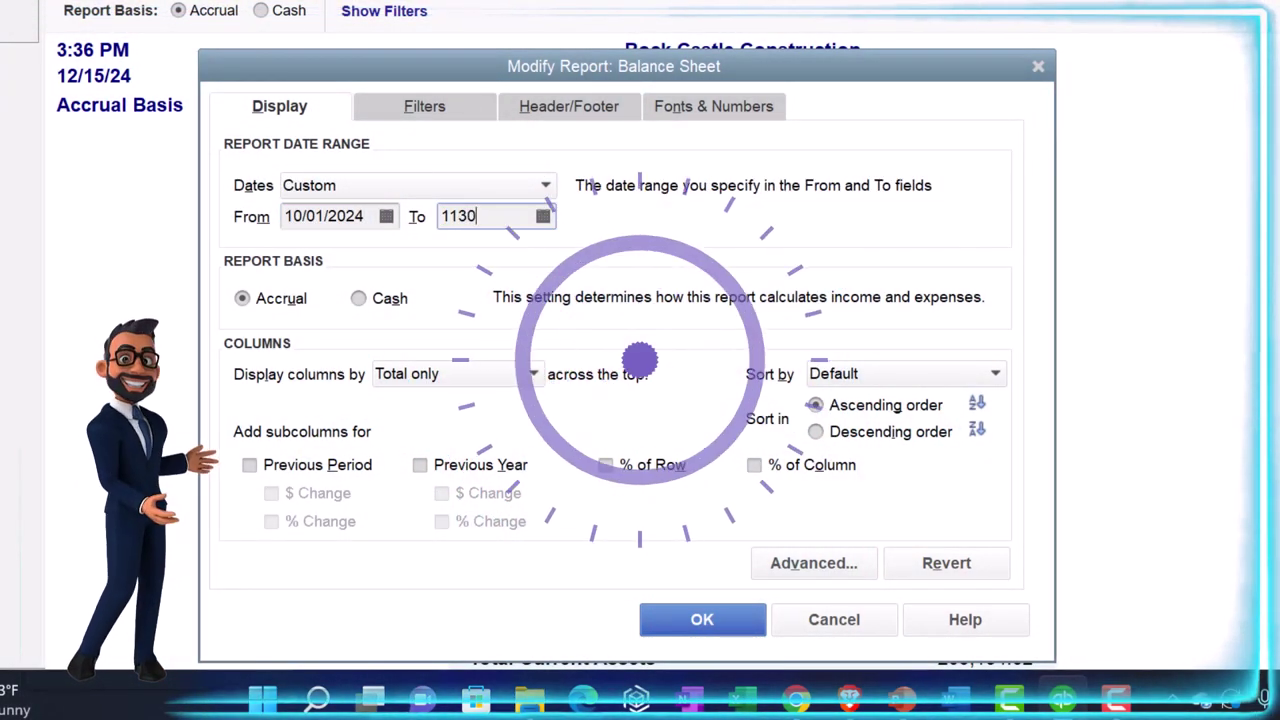
key(Tab)
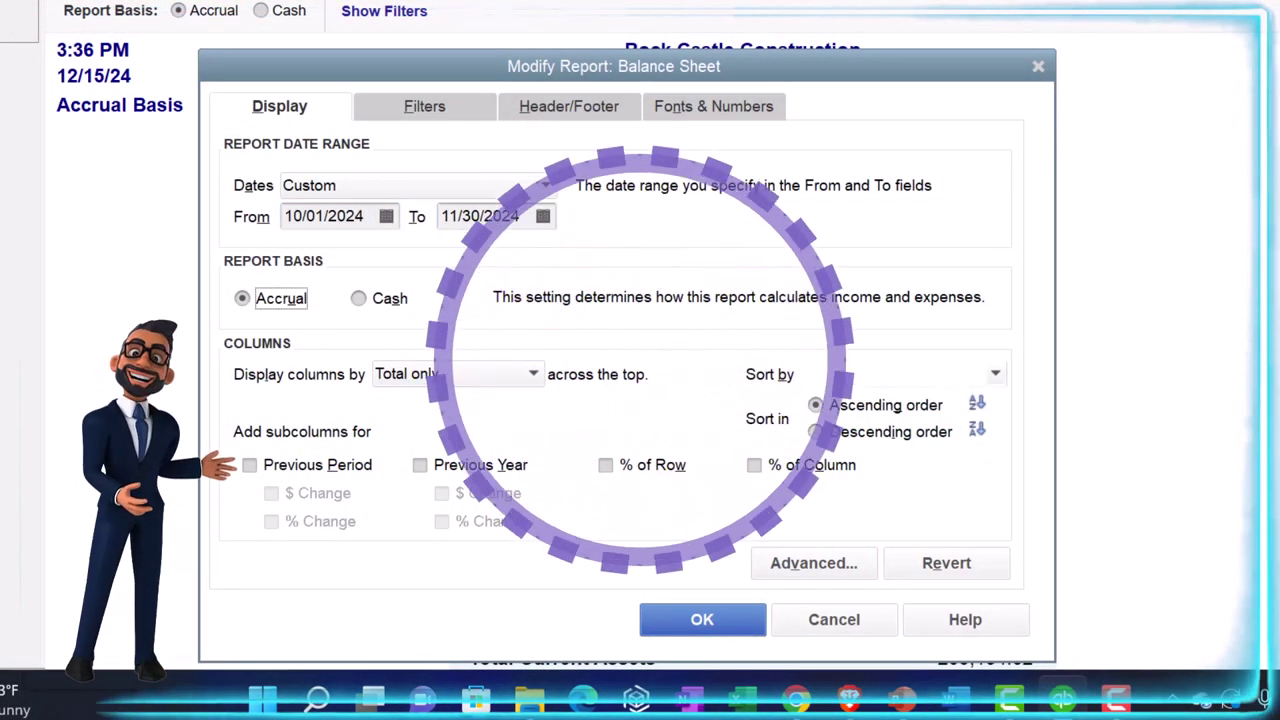
click(703, 622)
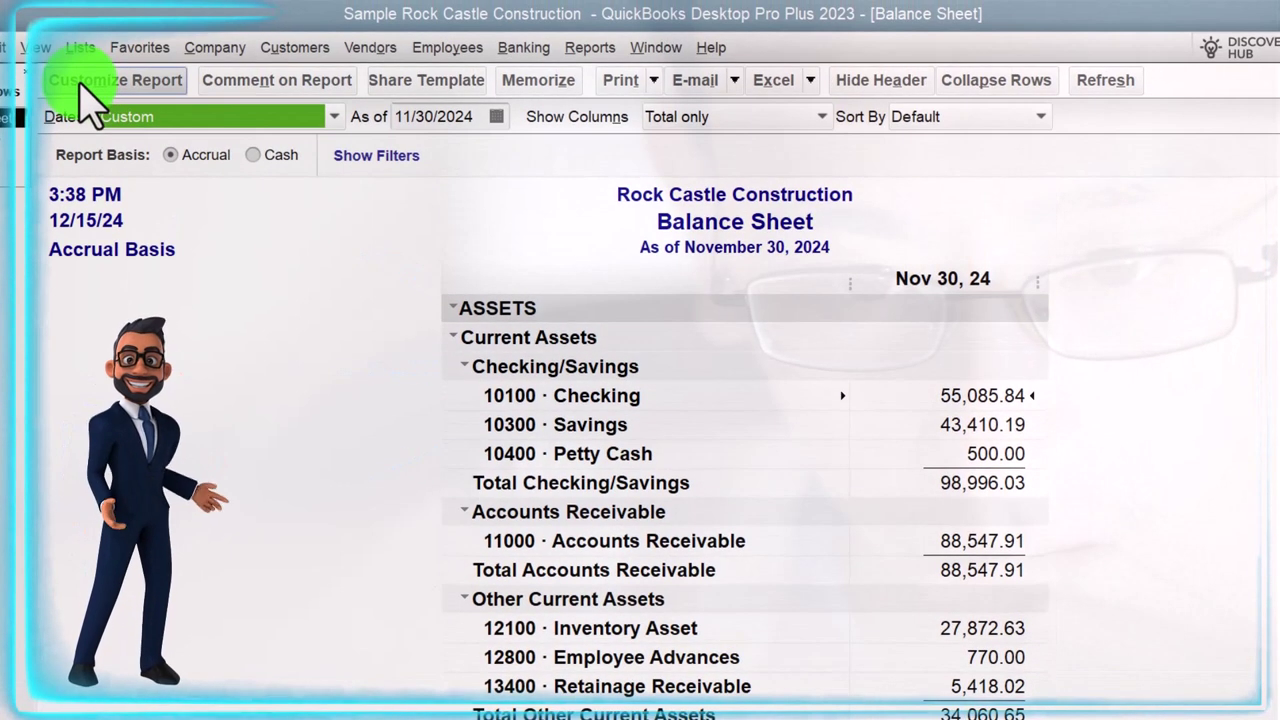
- Customize the Balance Sheet report so that its From date is 11/30/2024
click(110, 80)
click(355, 354)
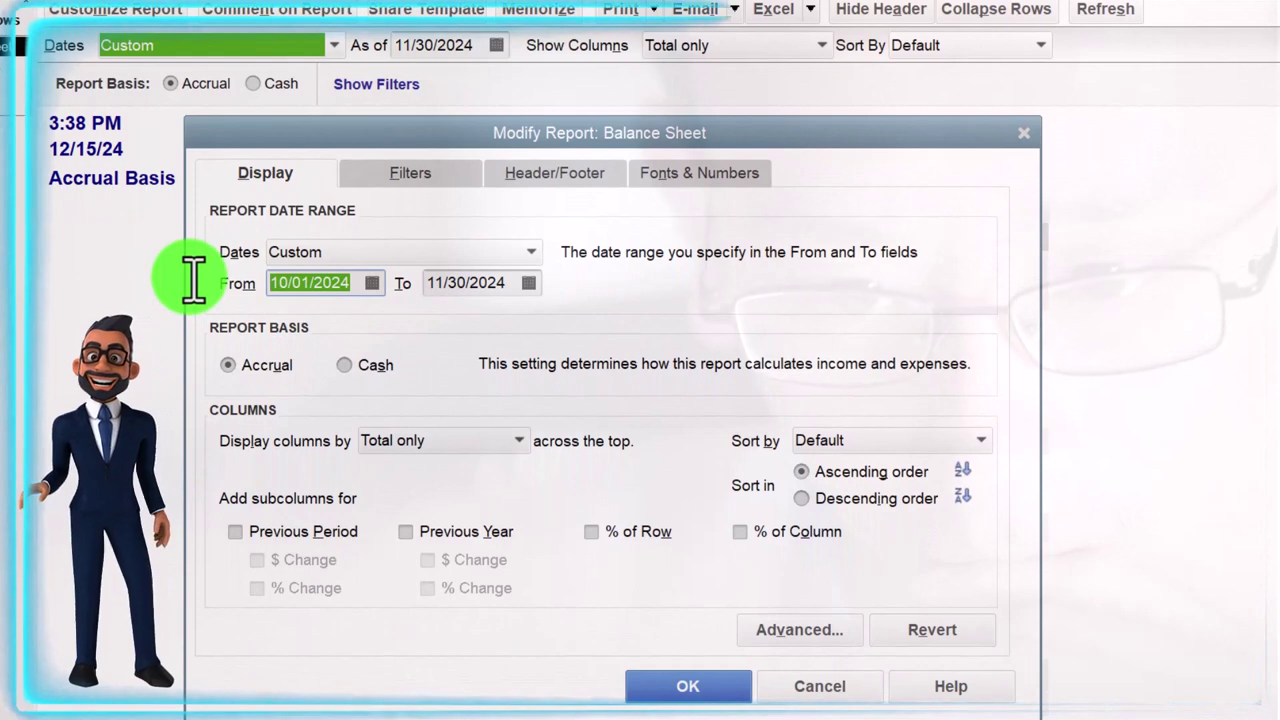
text(1101)
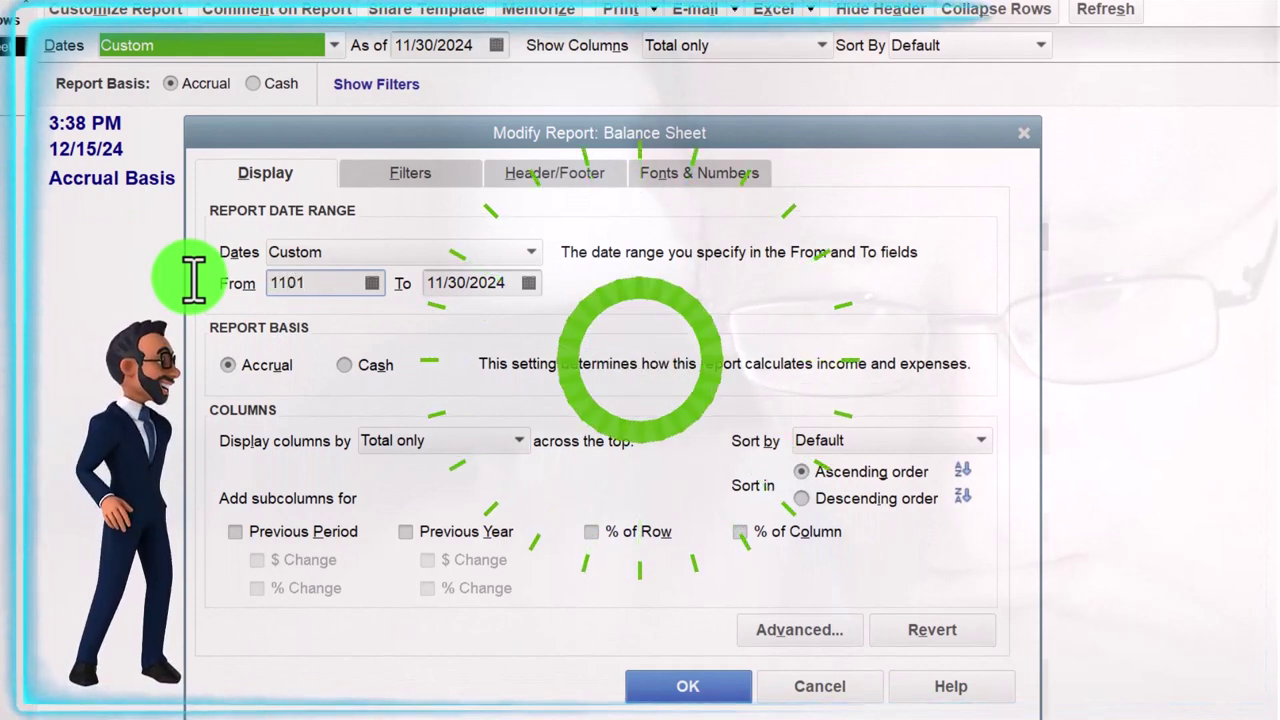
key(BackSpace)
key(BackSpace)
text(3024)
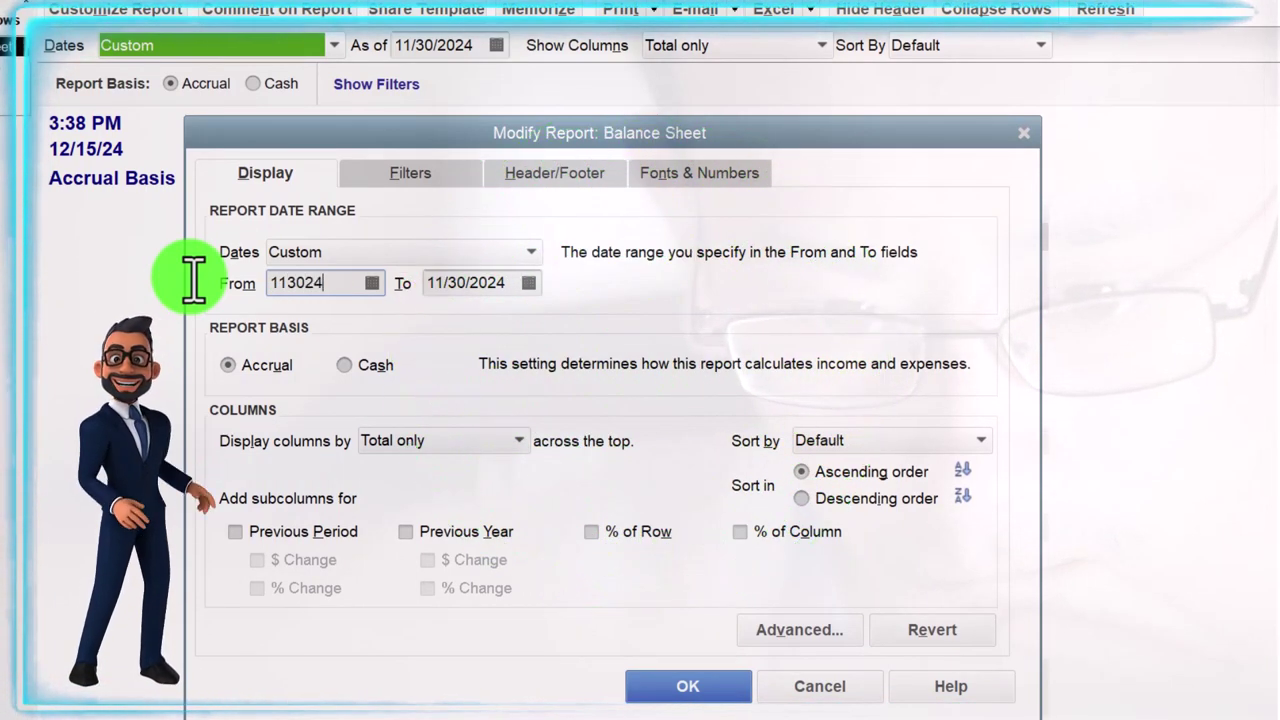
click(665, 690)
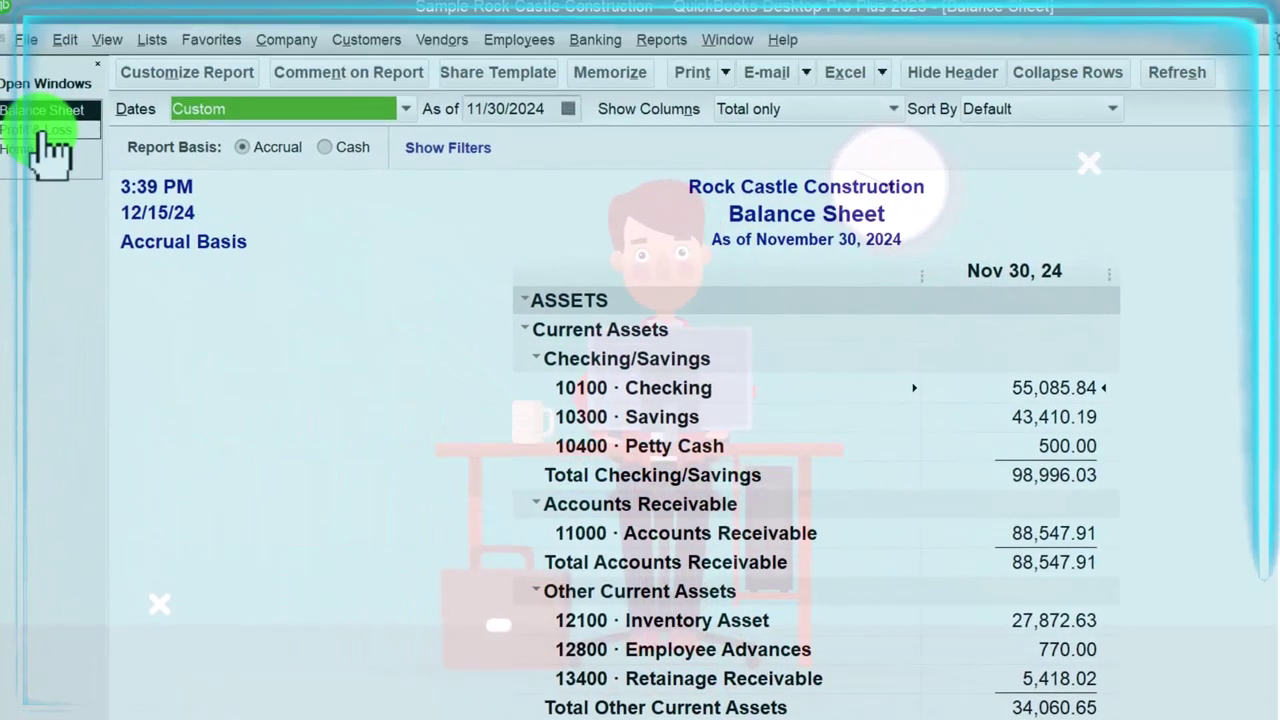
- Switch to the Profit & Loss report and set its From date to 11/01/2024
click(40, 131)
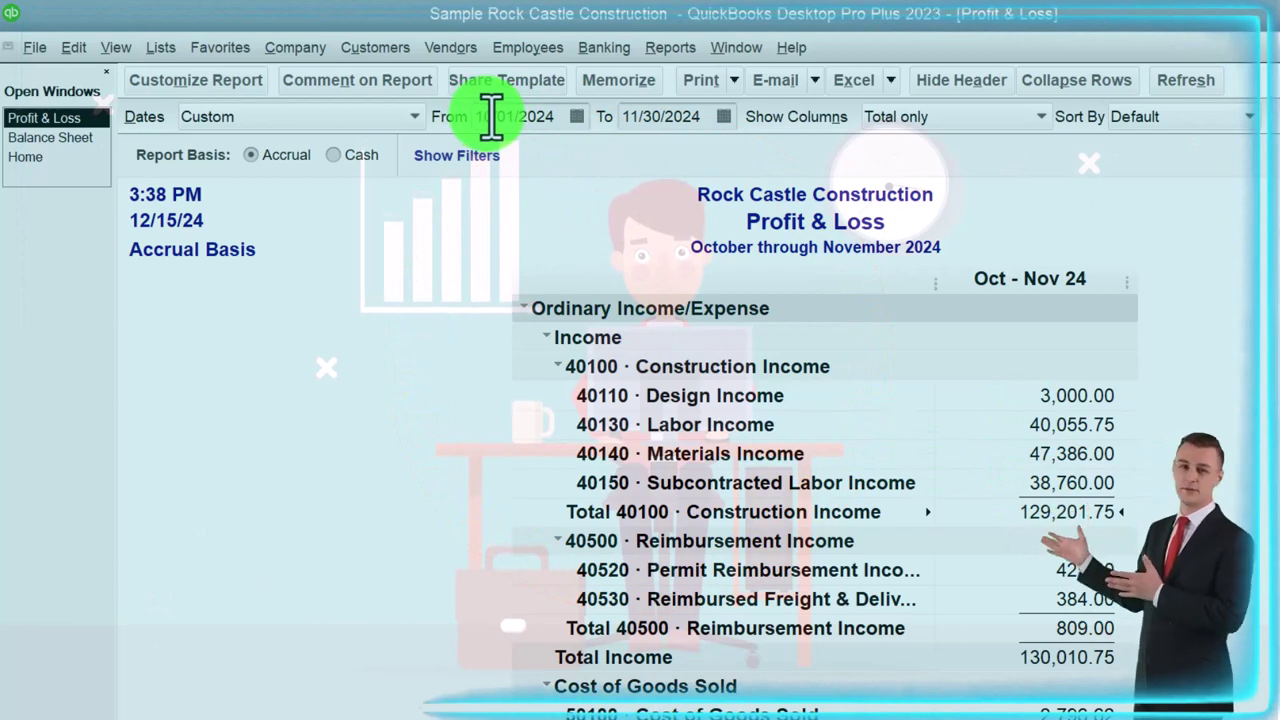
key(BackSpace)
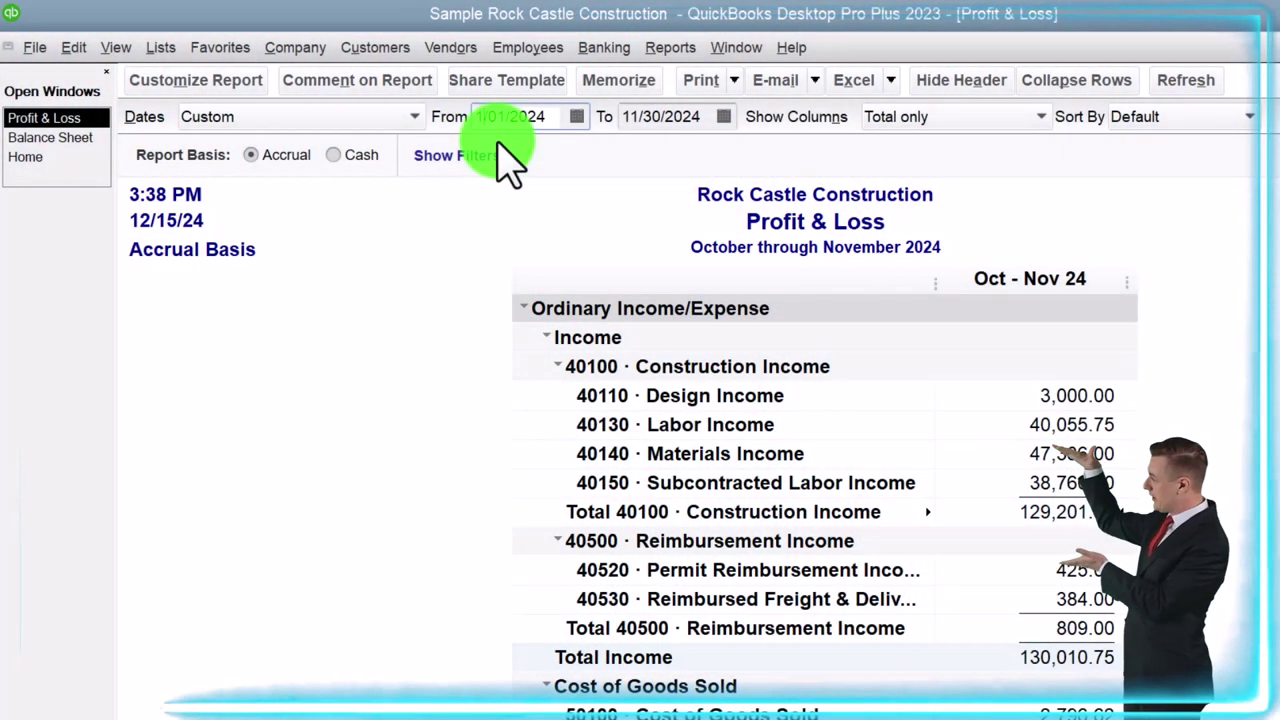
key(Tab)
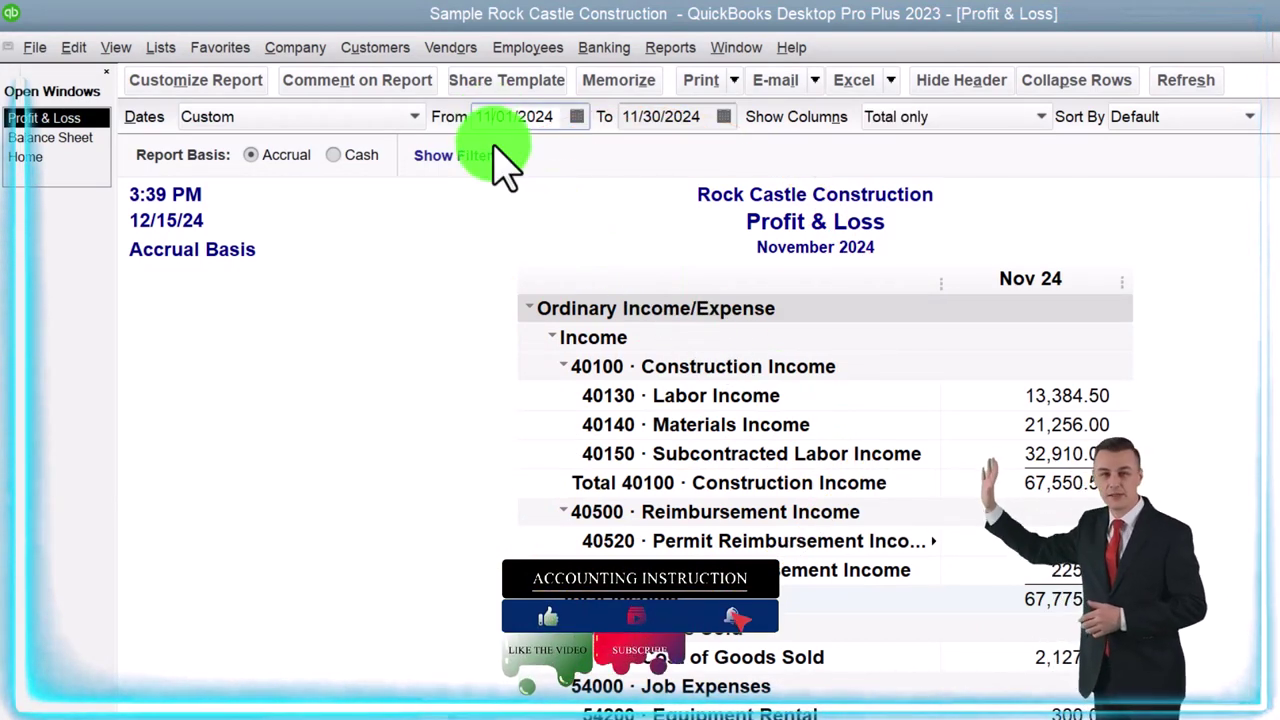
- Return the Profit & Loss report's From date to 10/01/2024 and show its columns by Month
key(Tab)
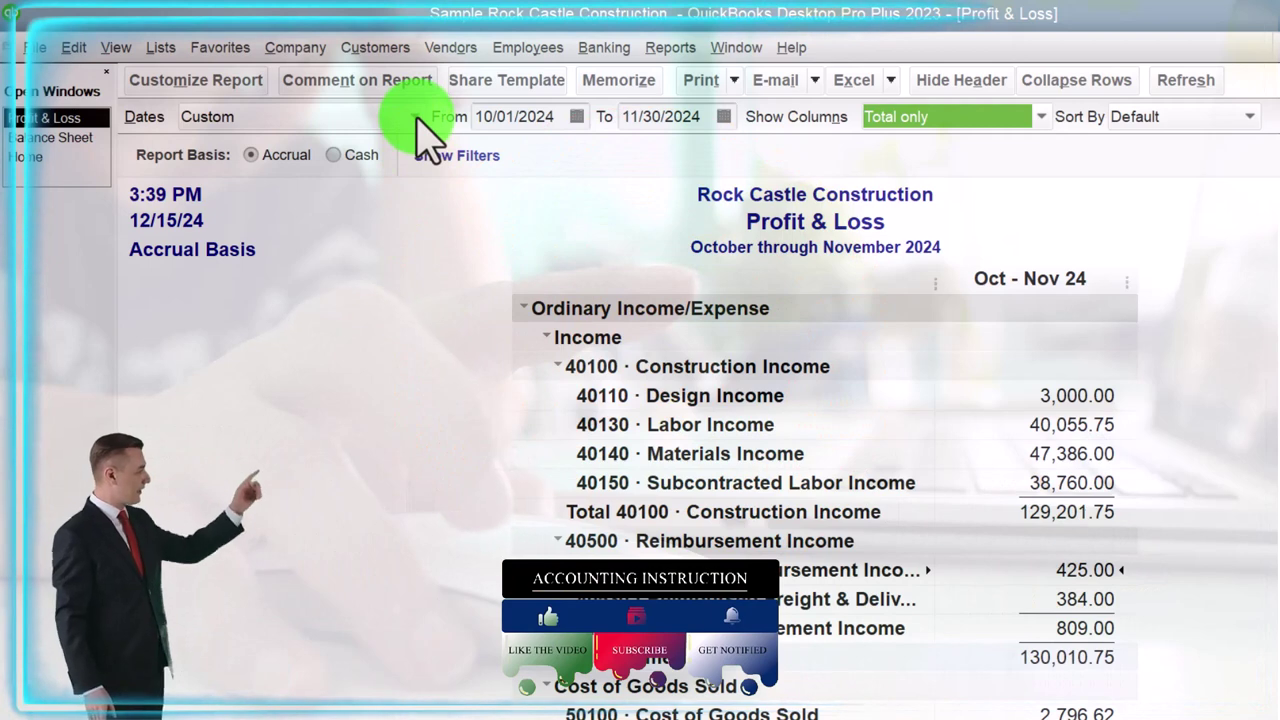
click(1041, 116)
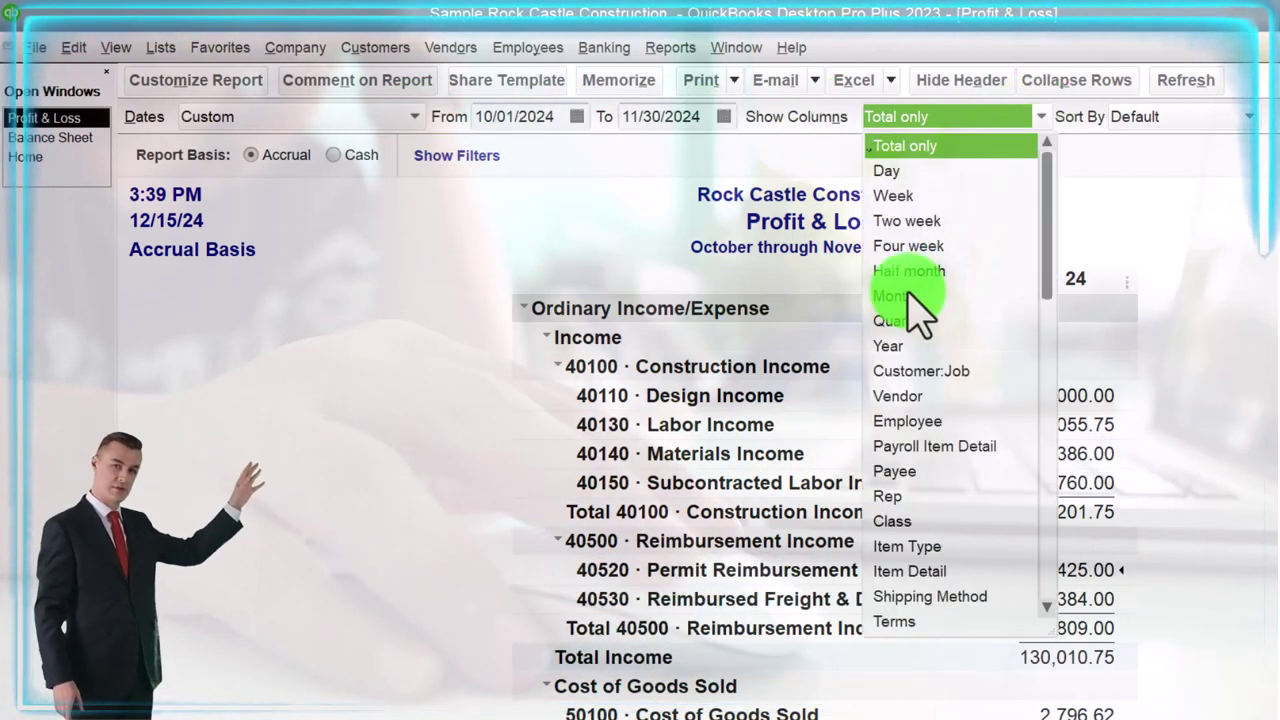
click(905, 296)
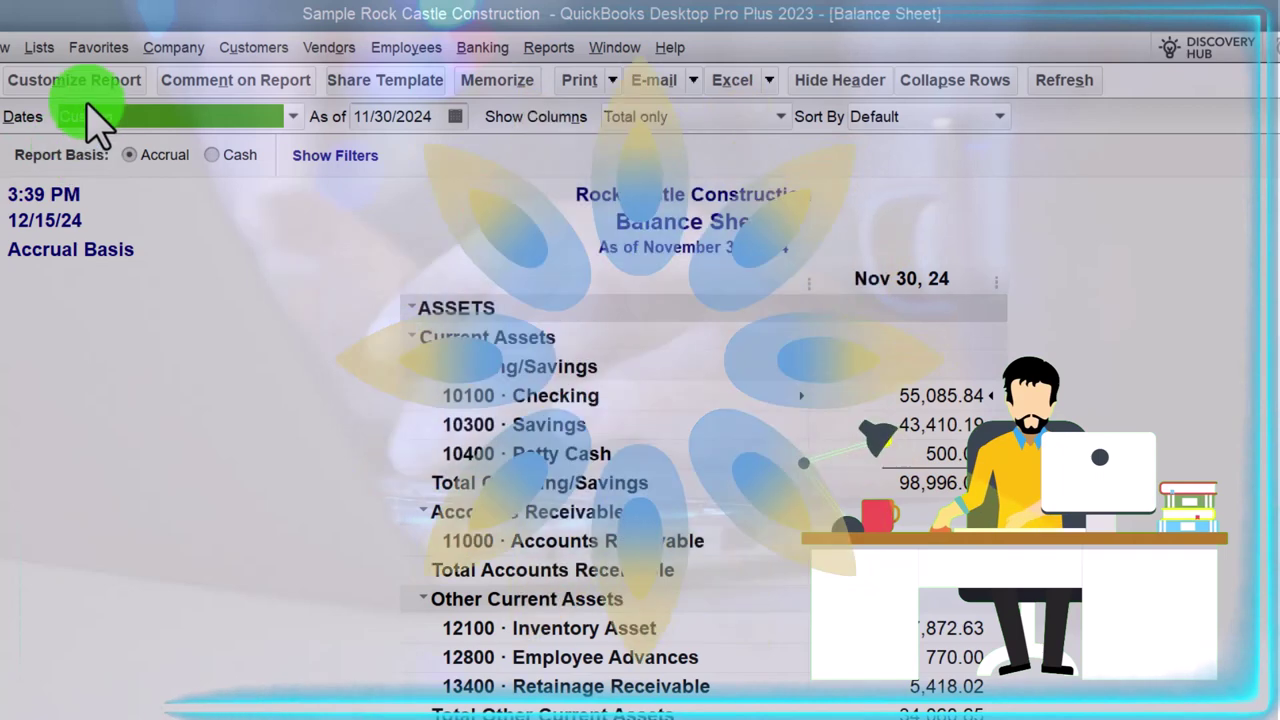
- Customize the Balance Sheet report with a From date of 10/01/2024 and columns displayed by Month
click(80, 82)
key(Tab)
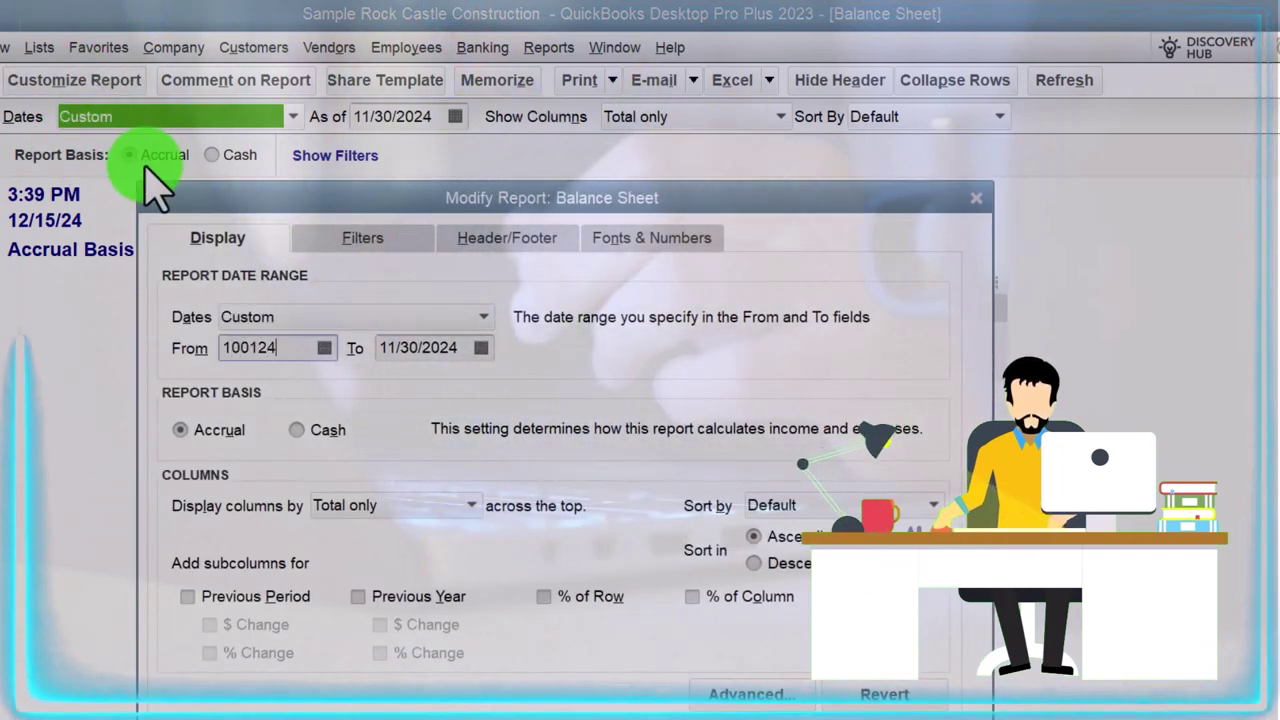
click(480, 506)
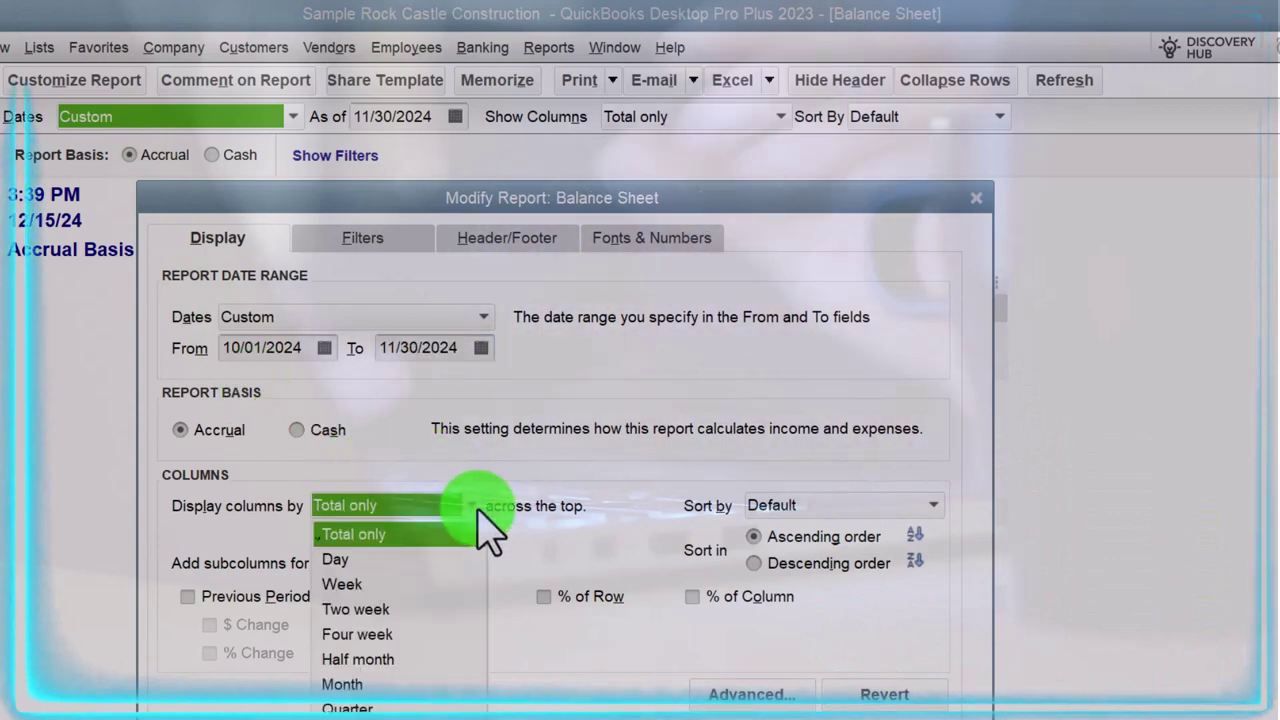
click(370, 684)
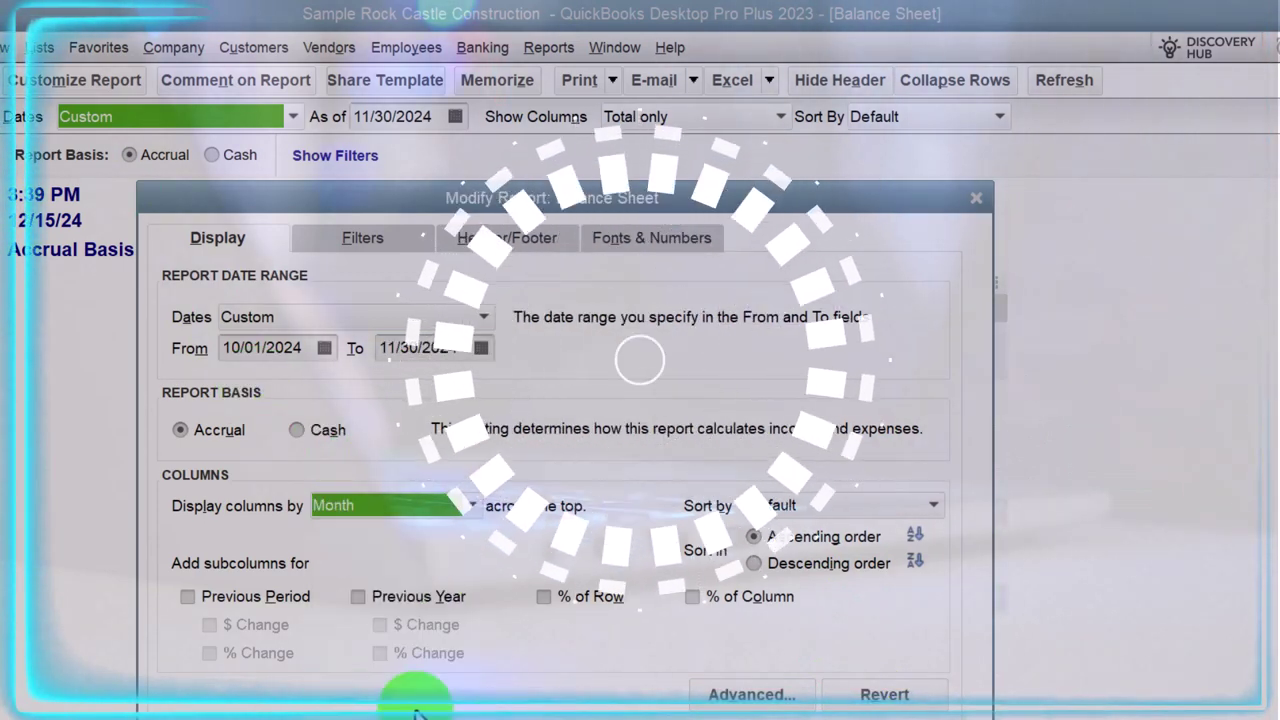
key(Return)
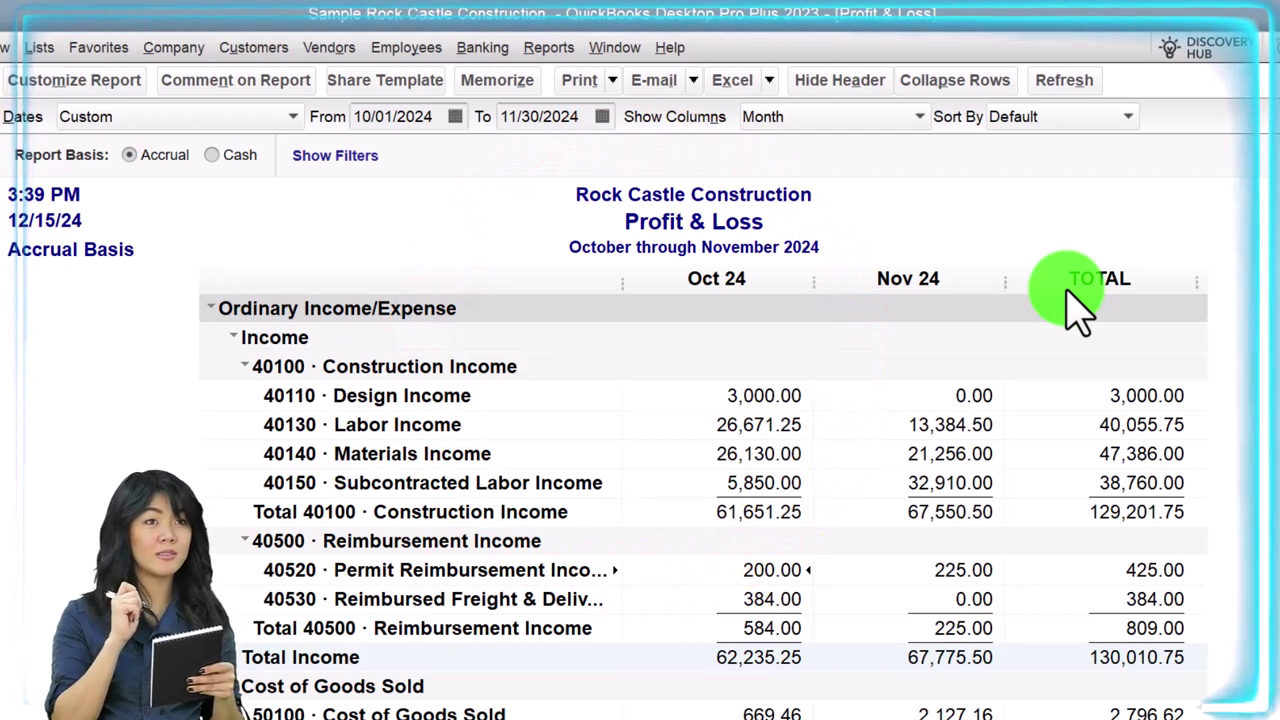
- Customize the Profit & Loss report's date range to run from 07/01/2024 to 12/31/2024
click(108, 86)
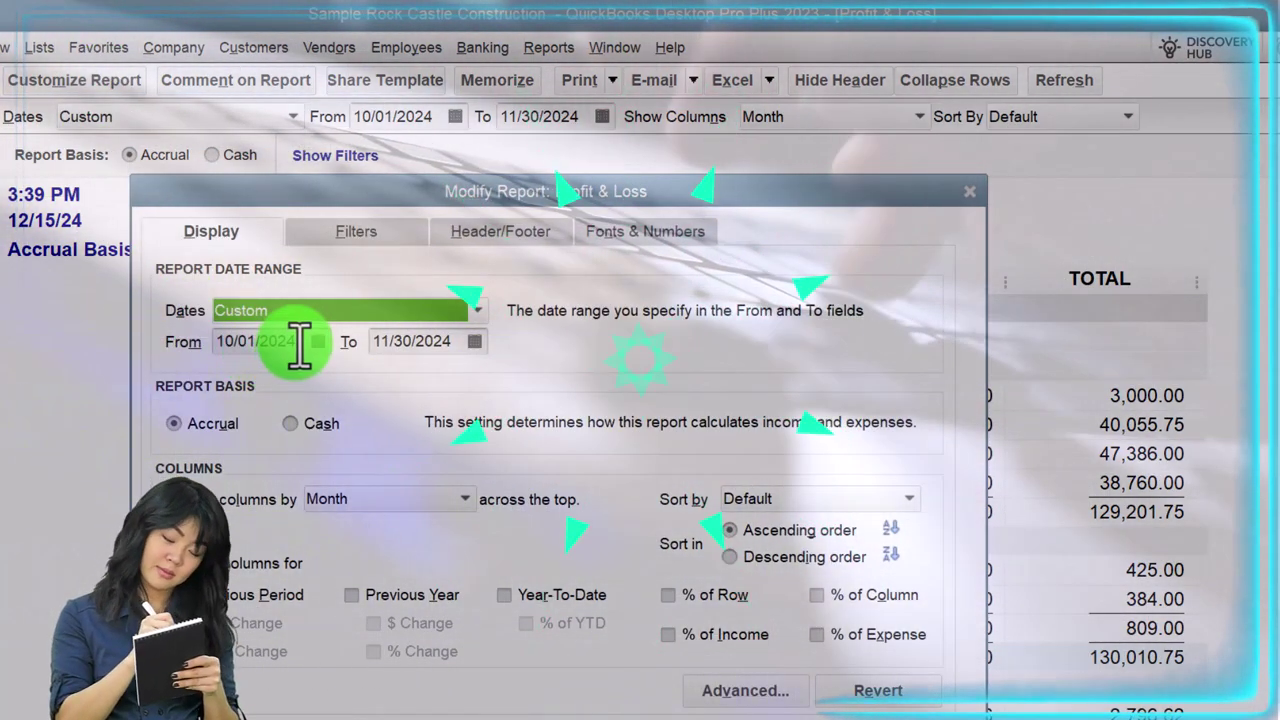
drag(300, 342, 157, 349)
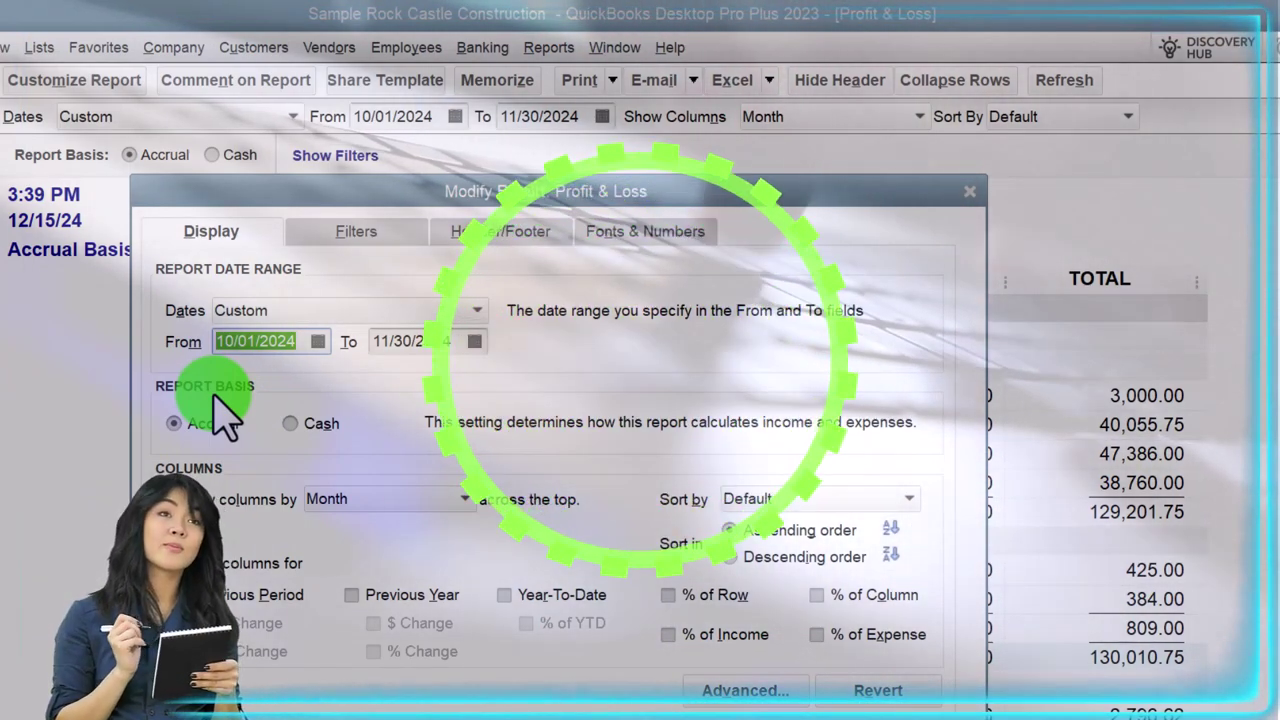
text(0)
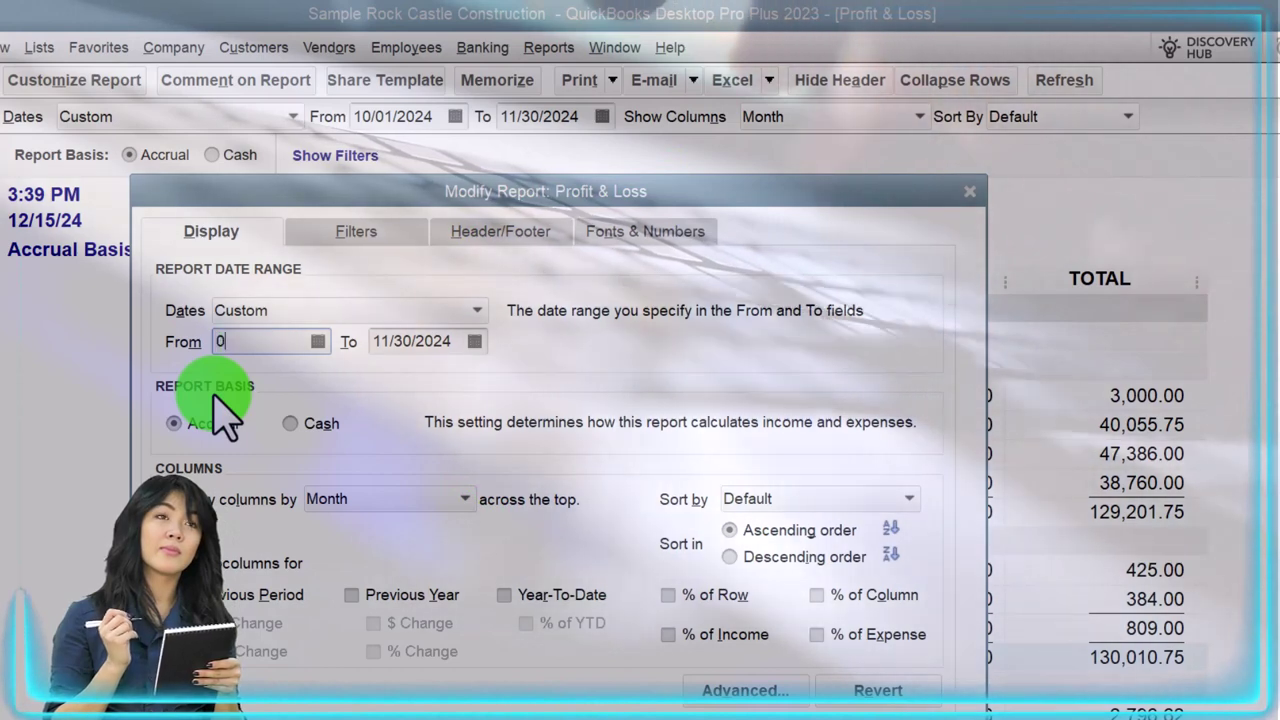
text(7/01/2024)
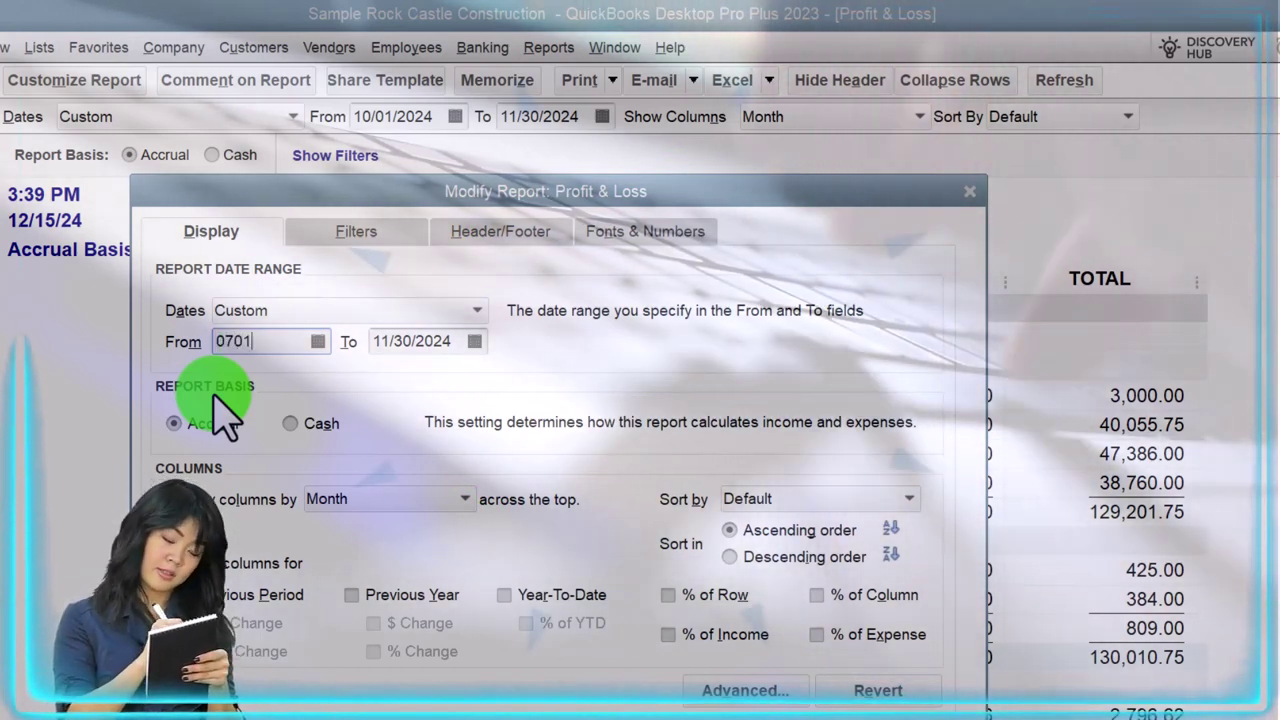
key(Tab)
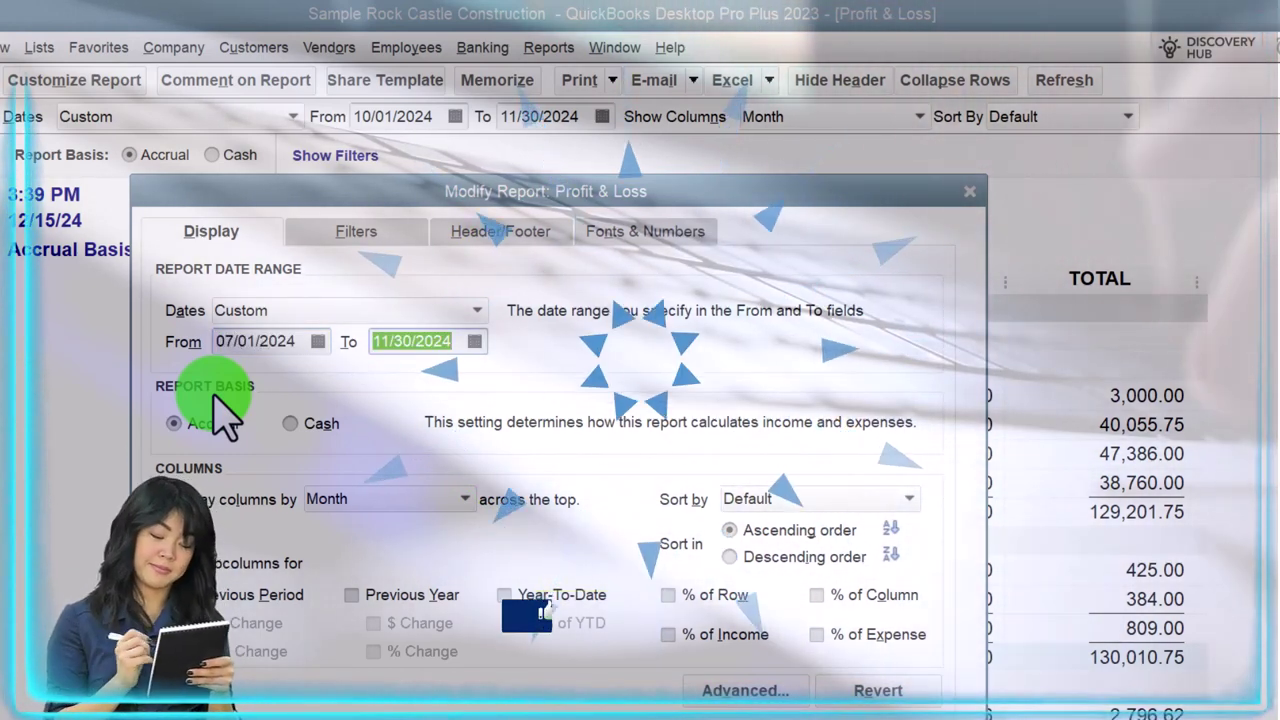
text(12/31/2024)
key(Tab)
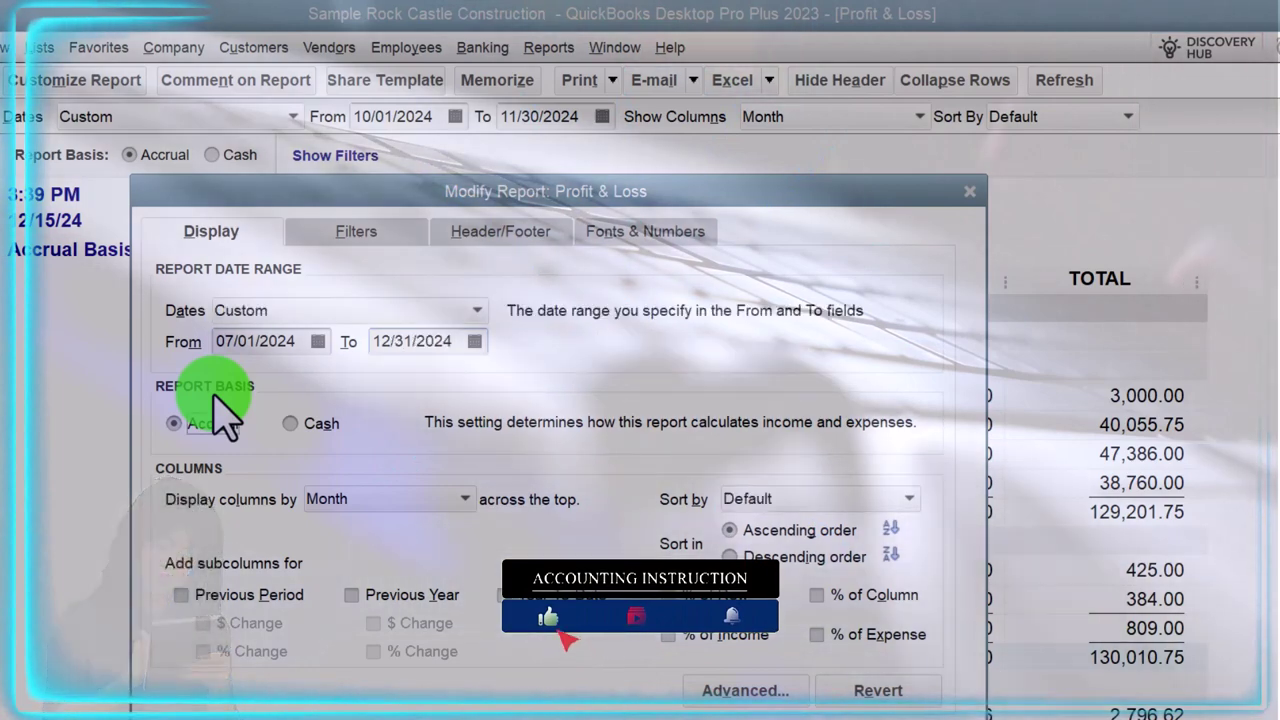
- Set the customized Profit & Loss report to display Total only across the top and apply the changes
click(460, 487)
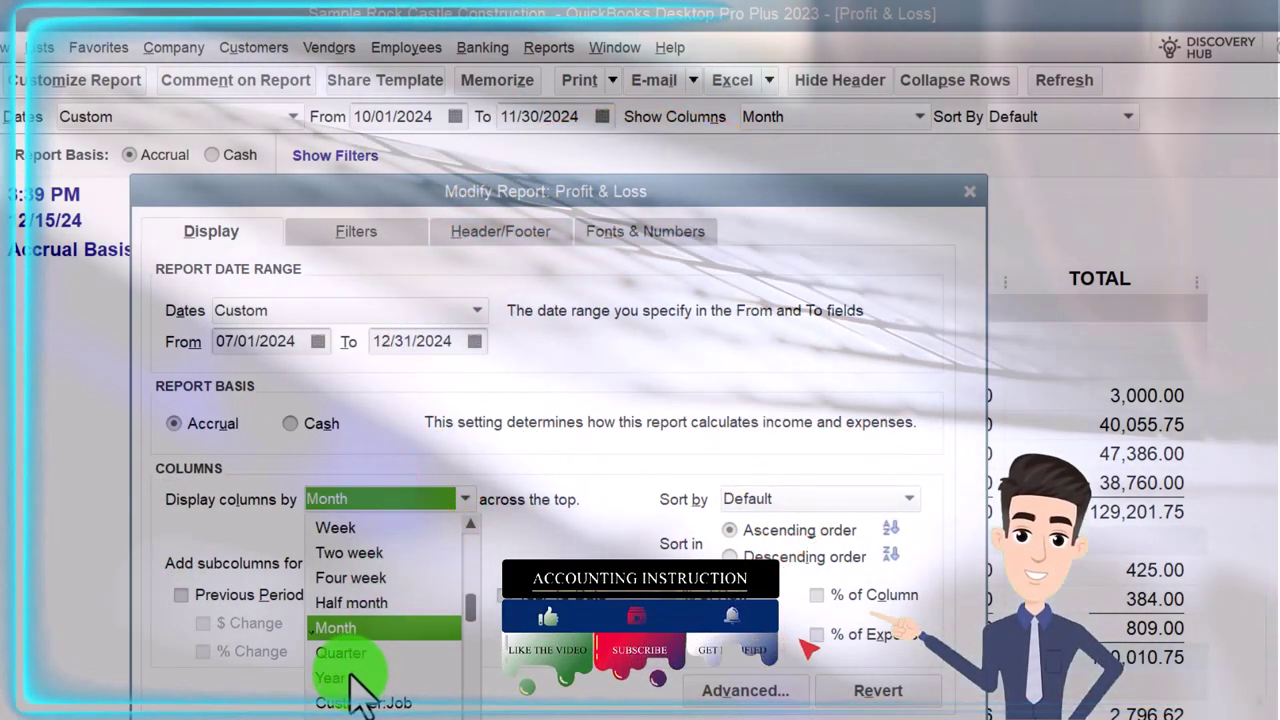
click(350, 680)
click(457, 500)
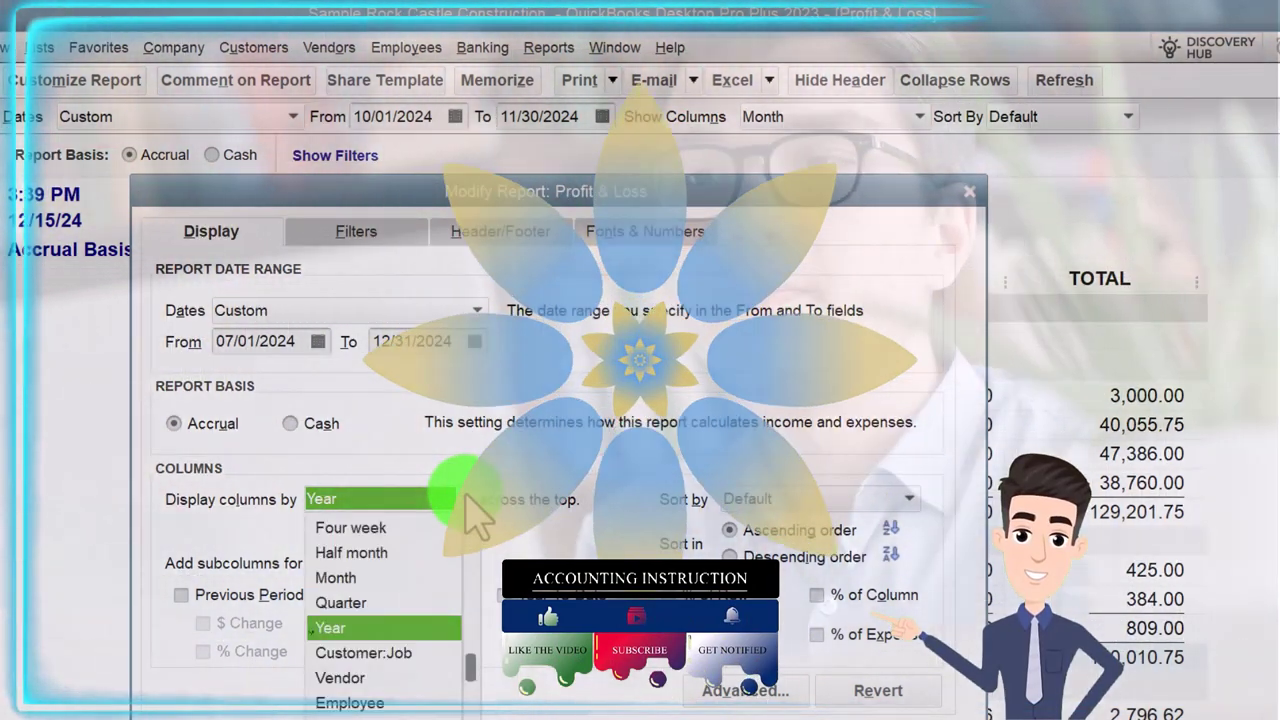
scroll(410, 595, up, 2)
click(347, 527)
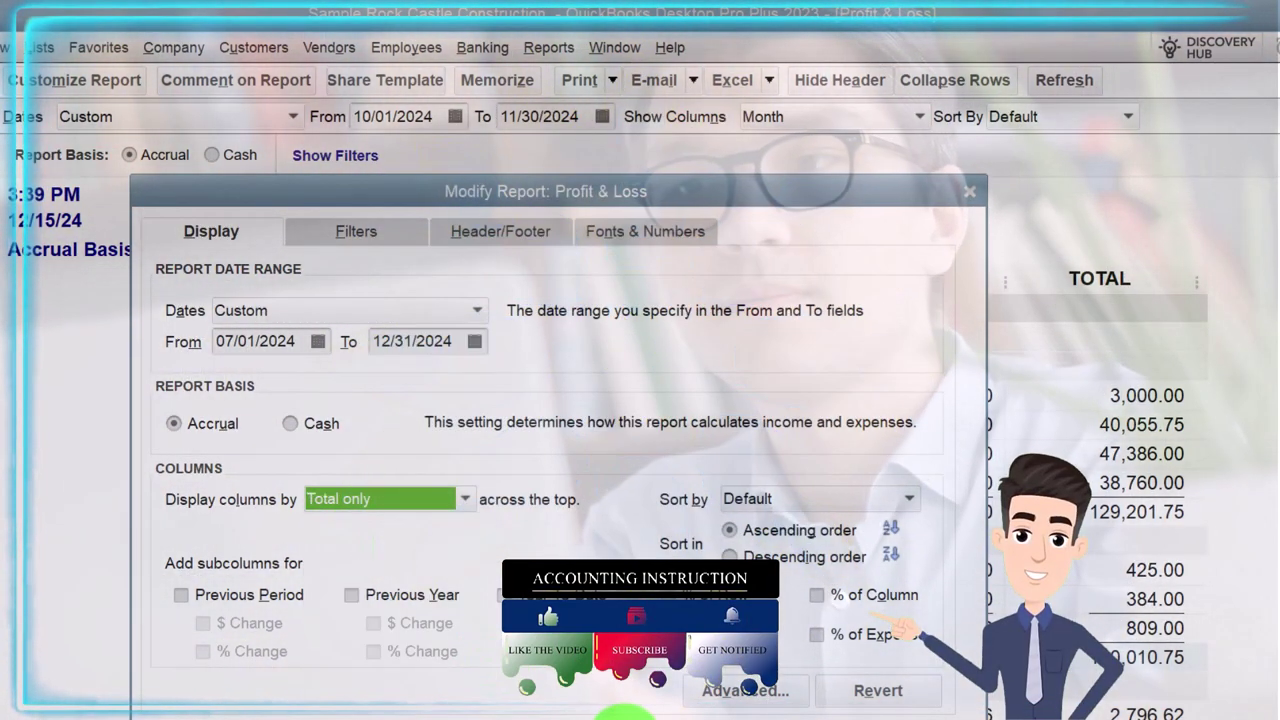
key(Return)
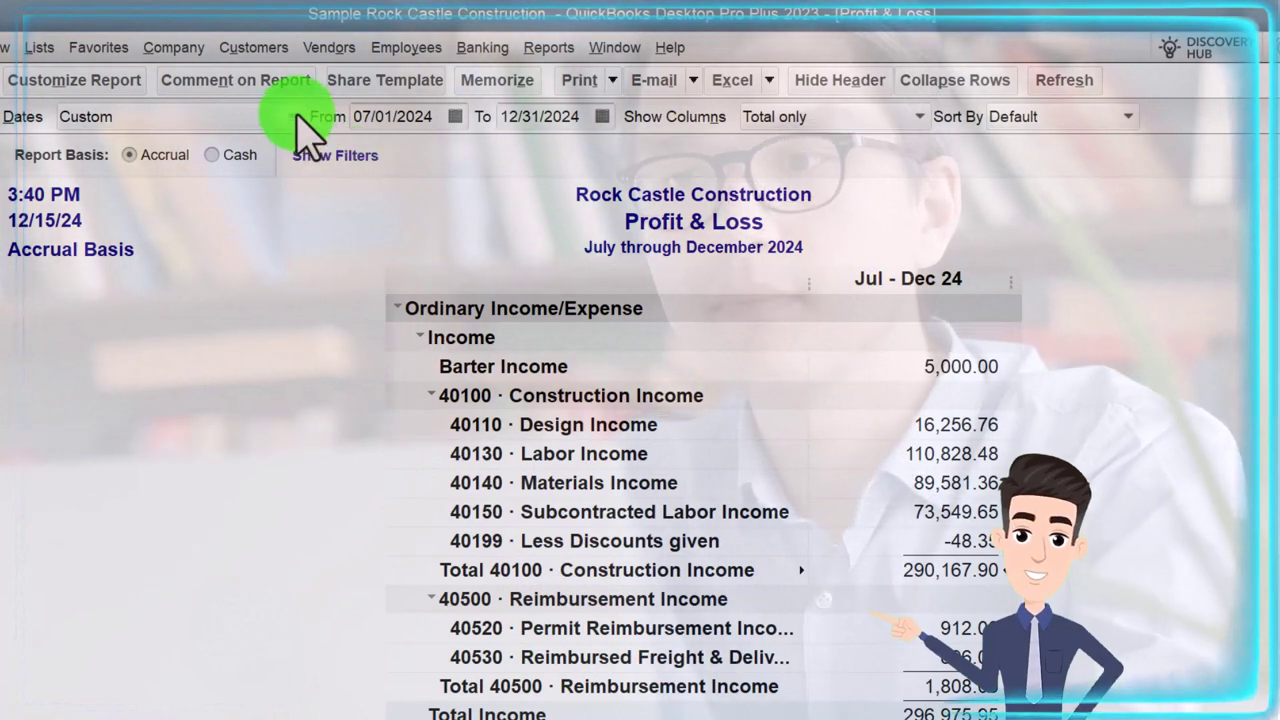
- Show the Profit & Loss columns by Quarter and set the report's From date to 01/01/2024
click(876, 120)
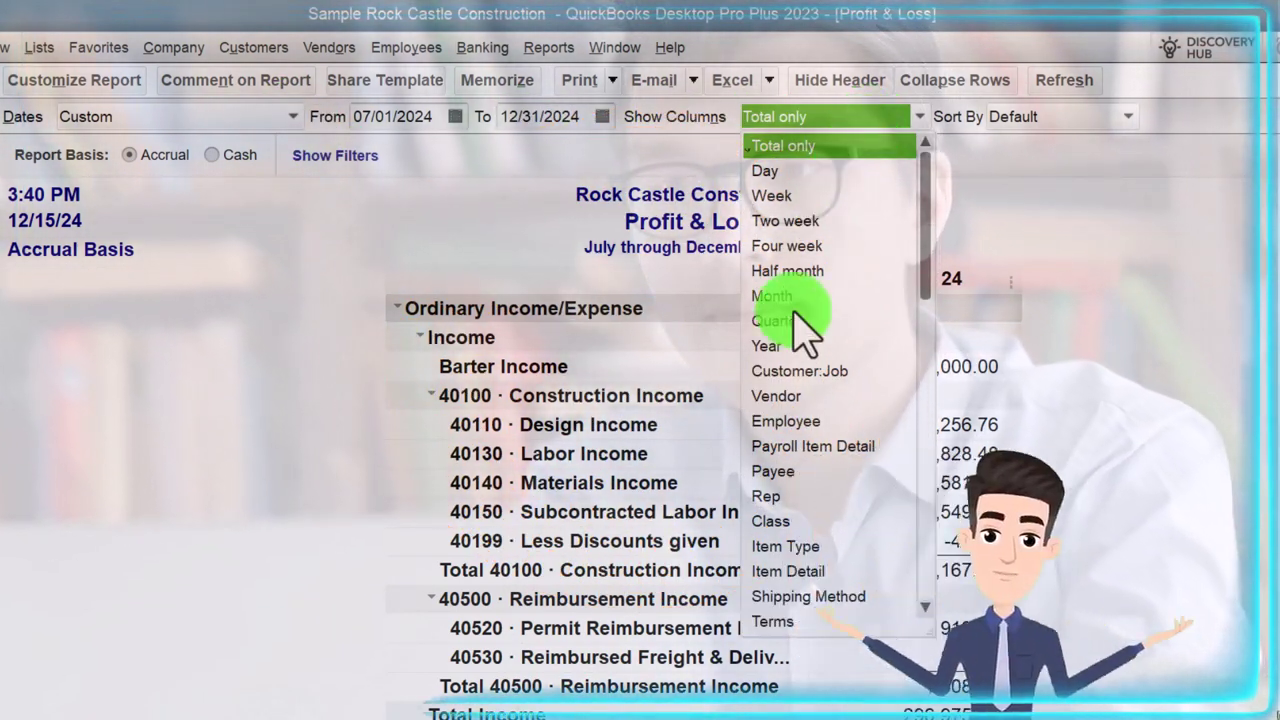
click(778, 321)
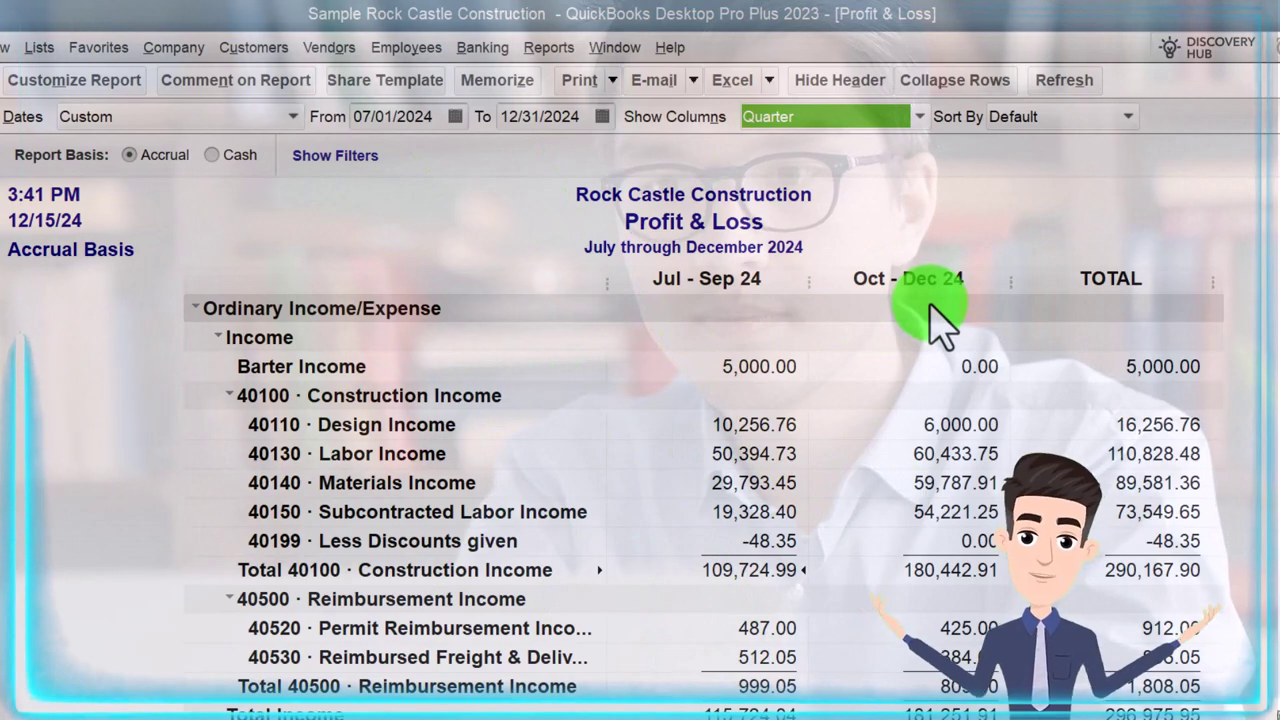
click(420, 116)
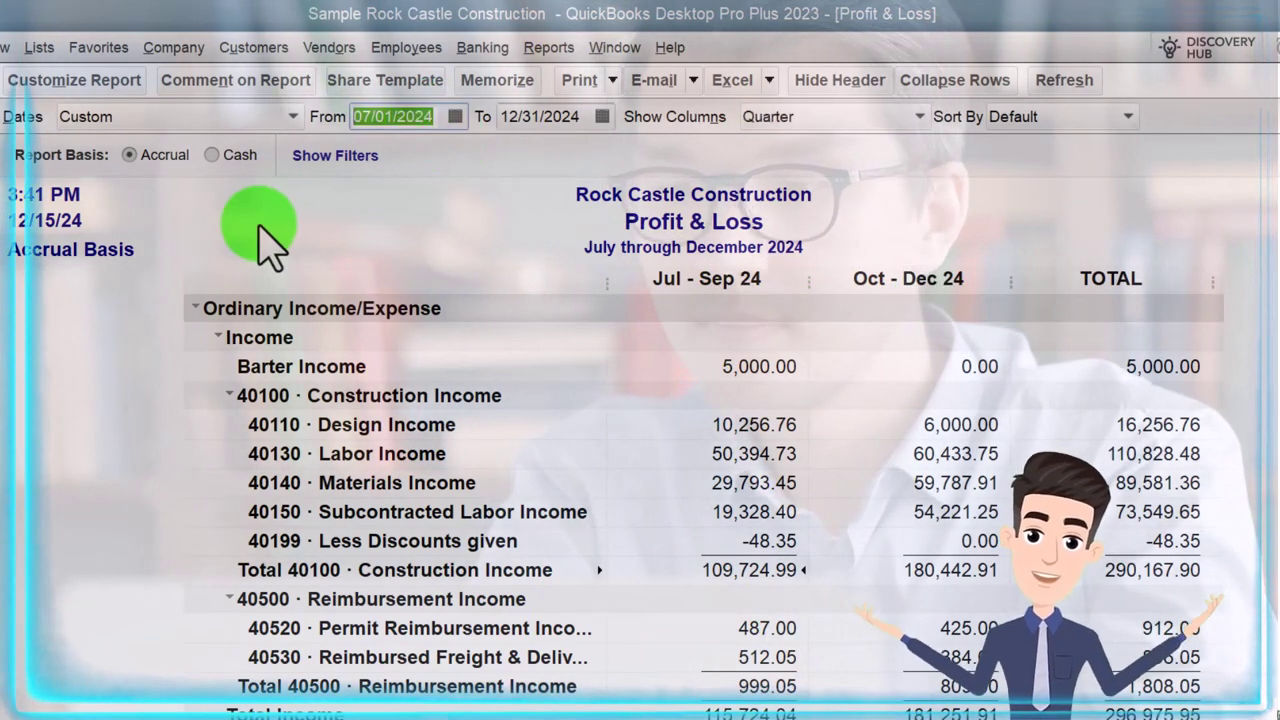
text(0101)
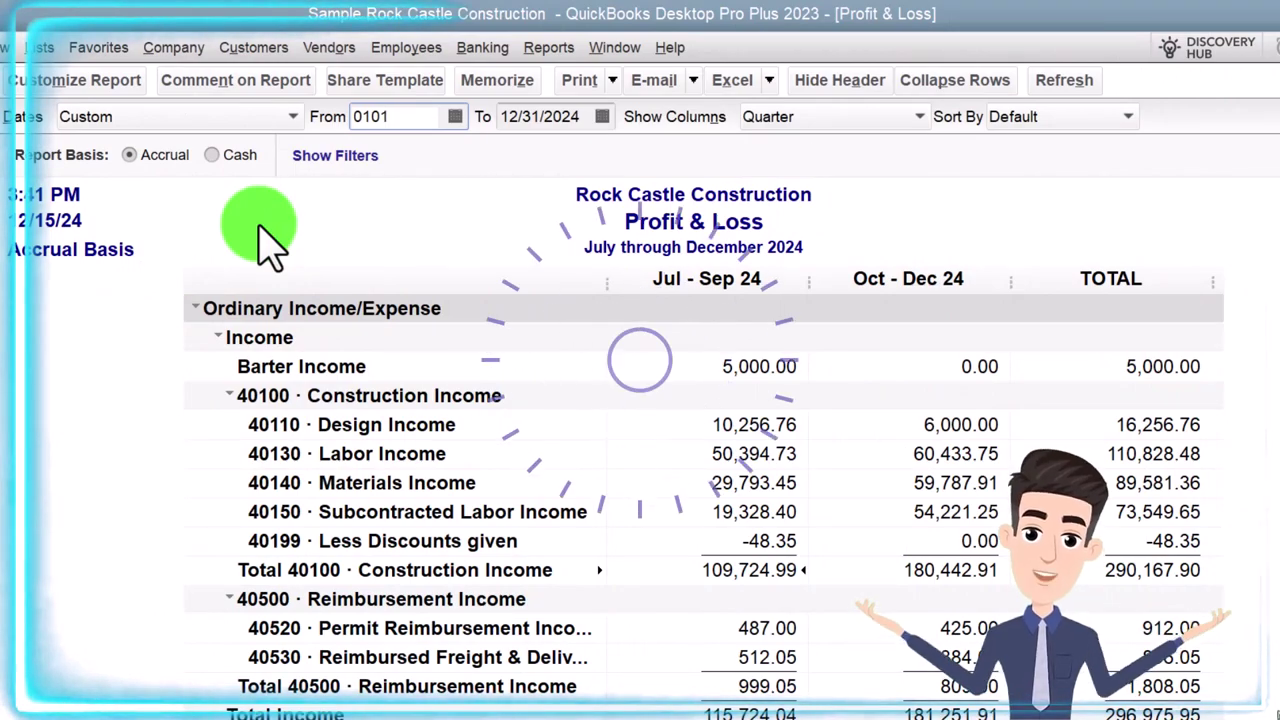
key(Tab)
key(Tab)
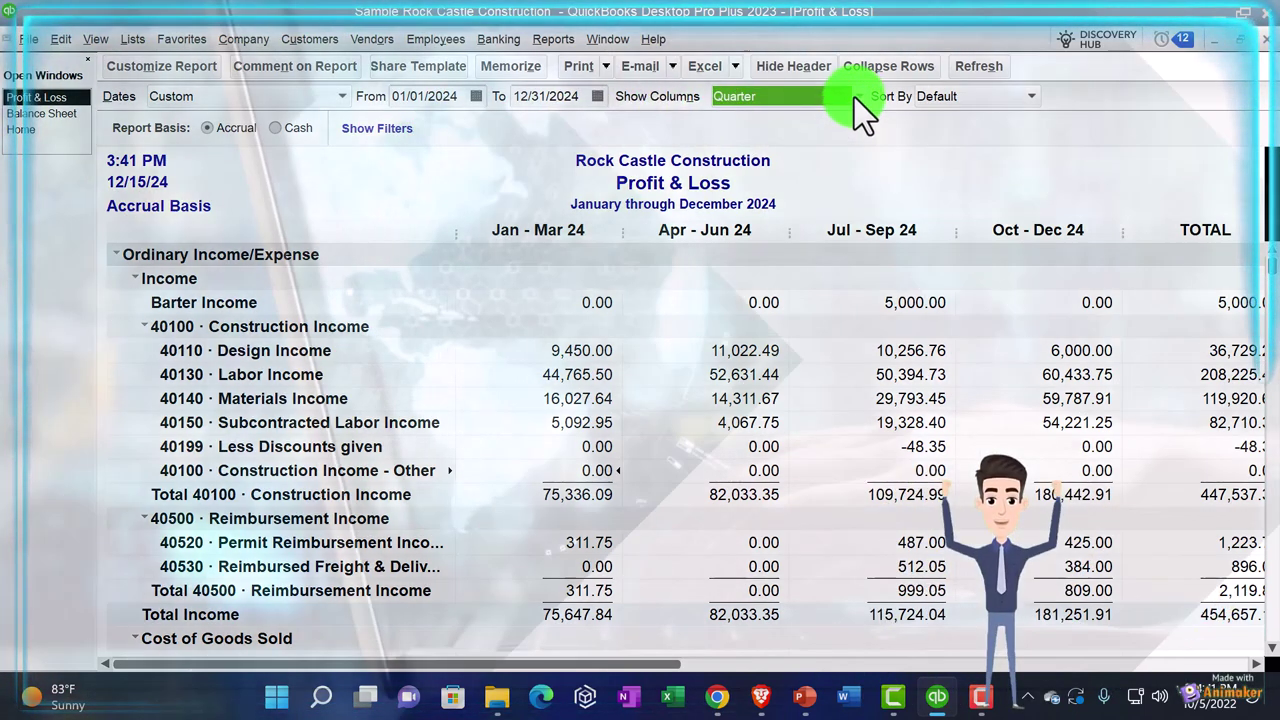
- Show the Profit & Loss report's columns by Month
click(858, 96)
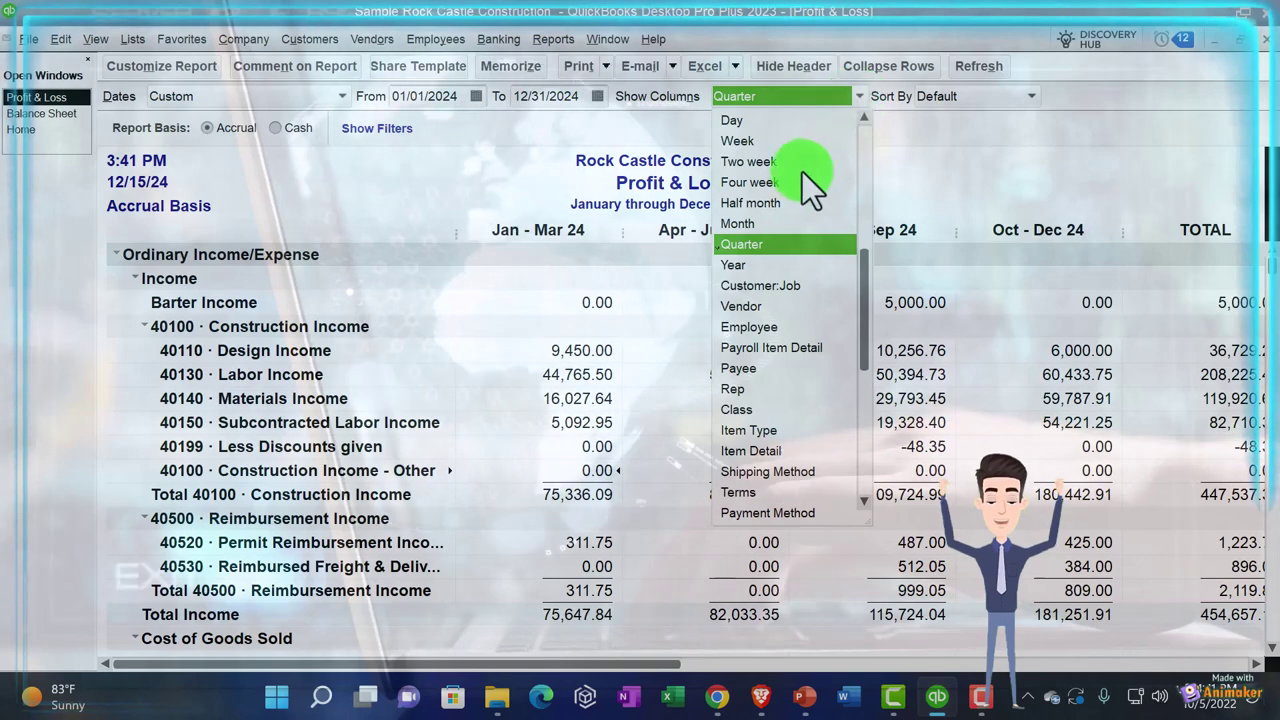
click(761, 224)
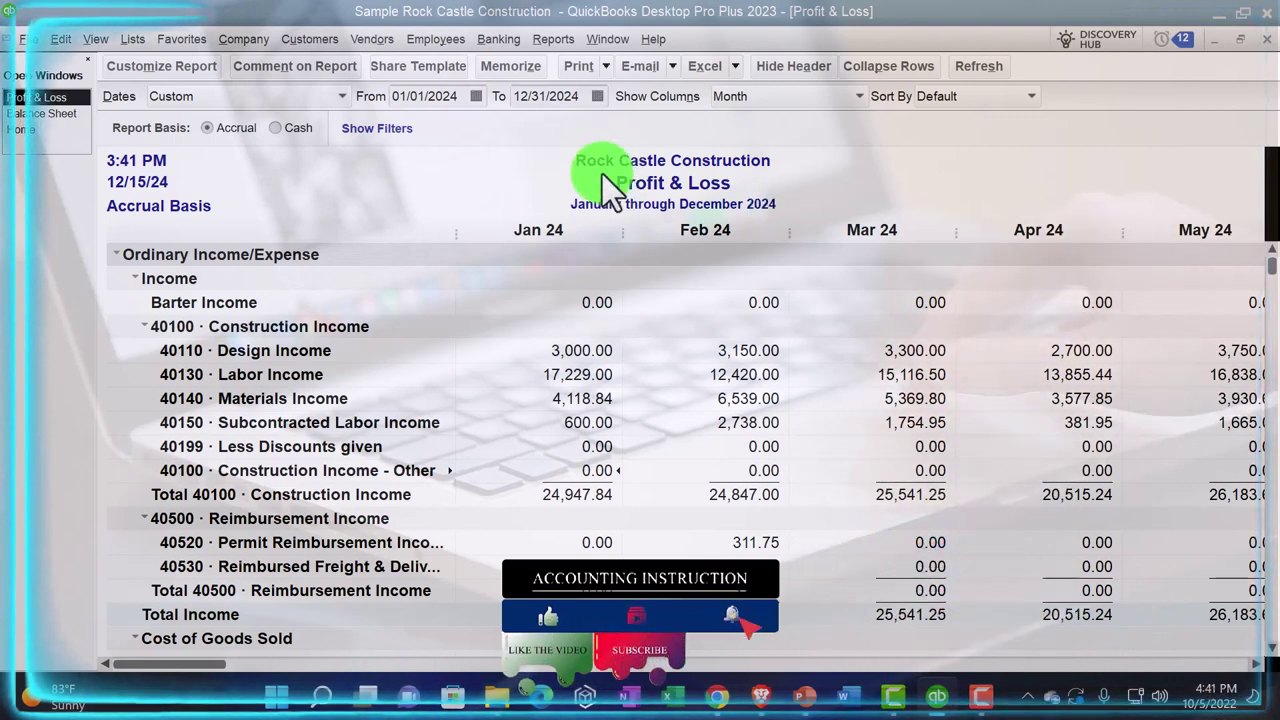
- Customize the Profit & Loss report for 01/01/2024 to 12/31/2024 with columns displayed as Total only
click(183, 69)
key(Tab)
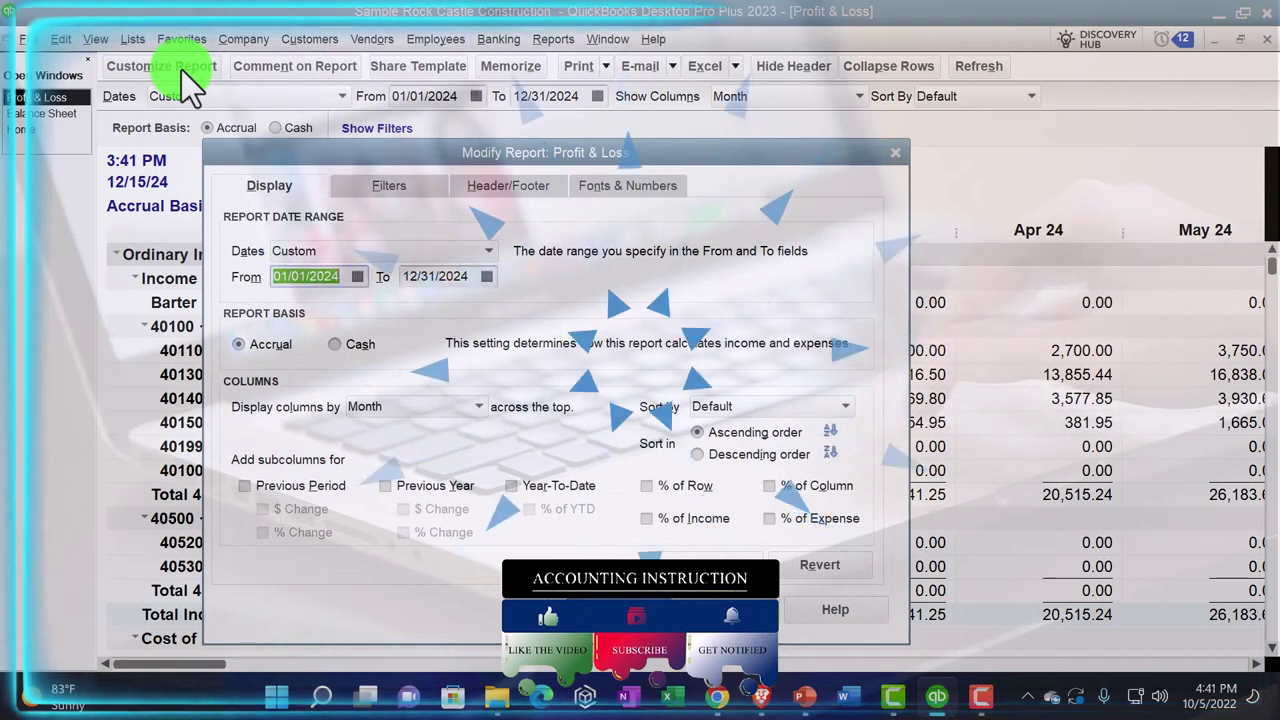
text(010124)
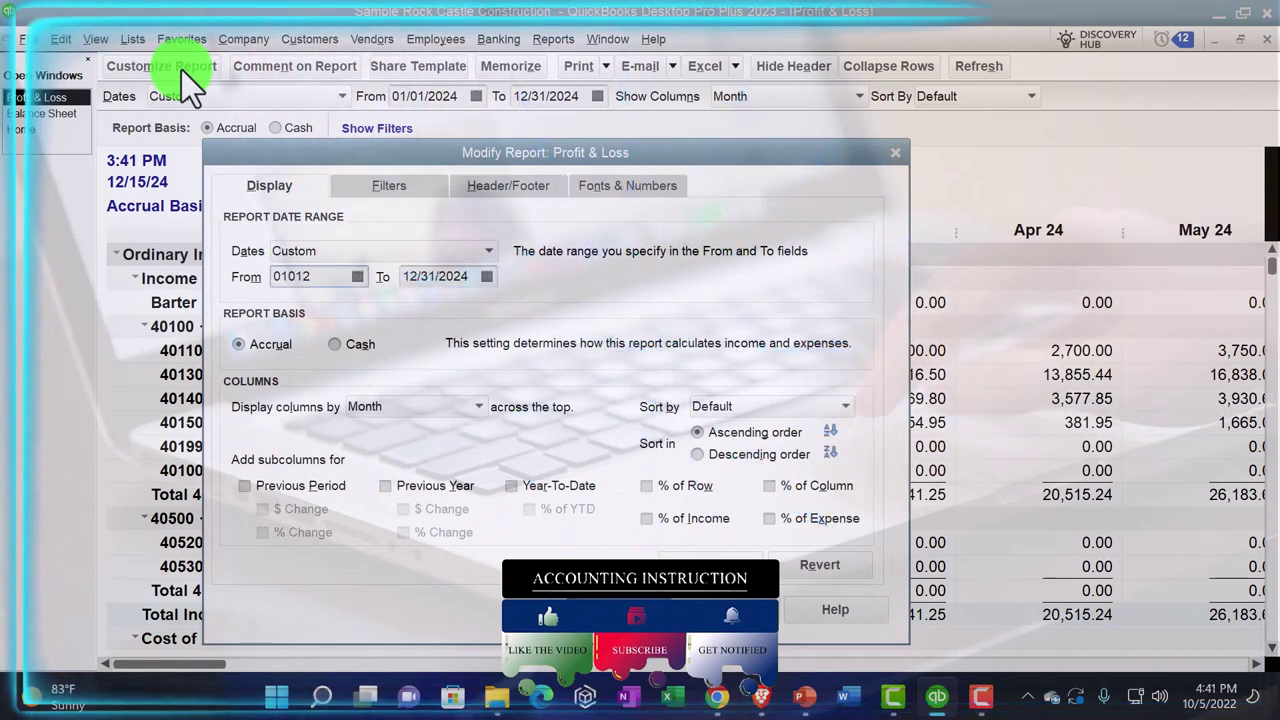
text(123124)
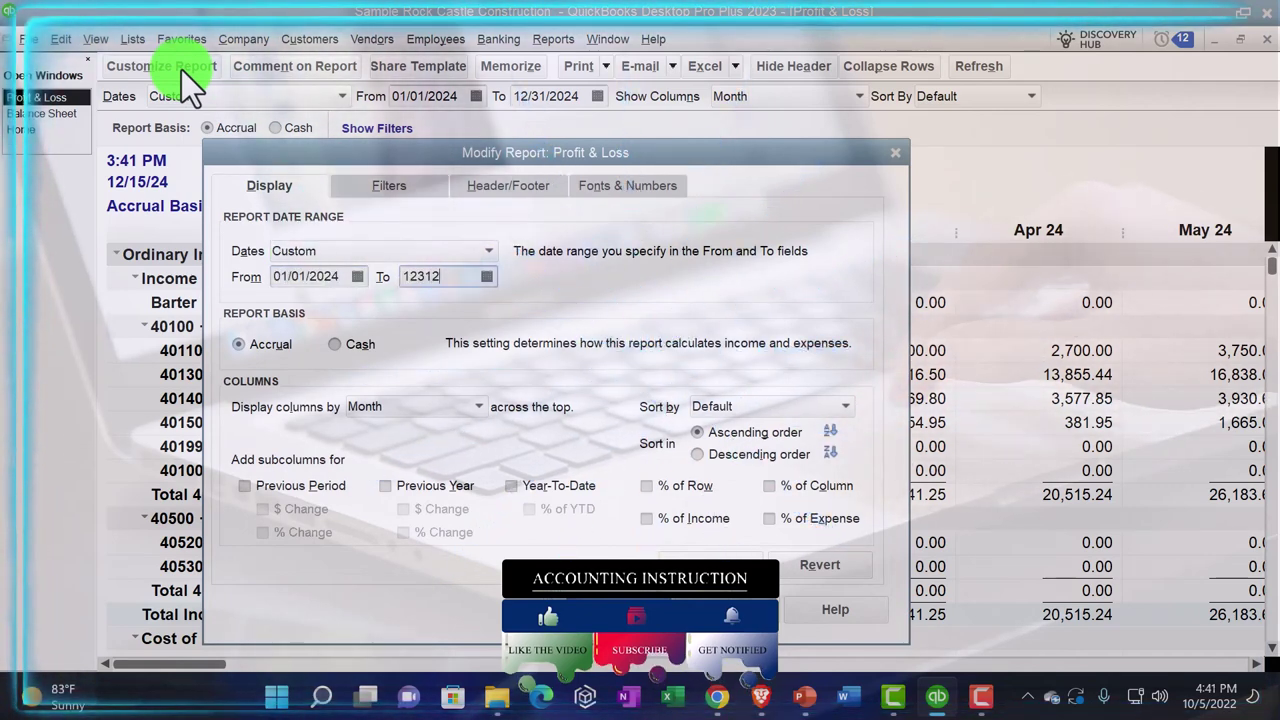
key(Tab)
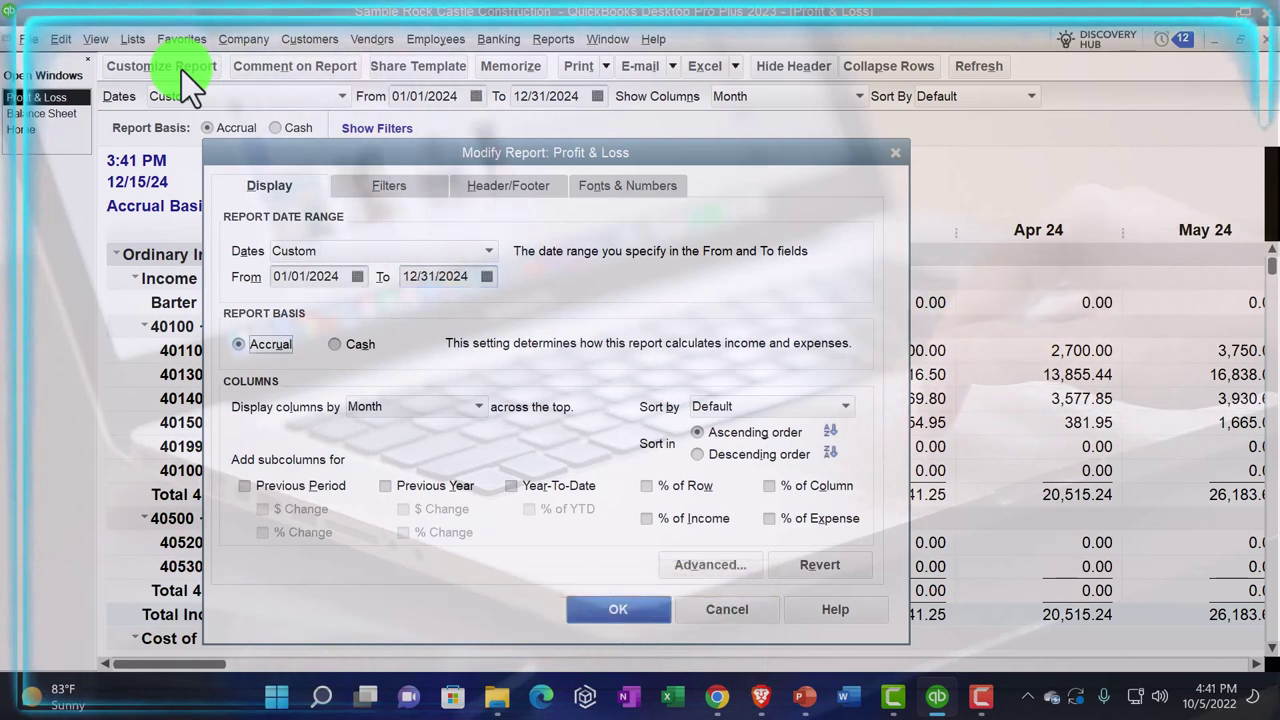
click(446, 410)
click(395, 430)
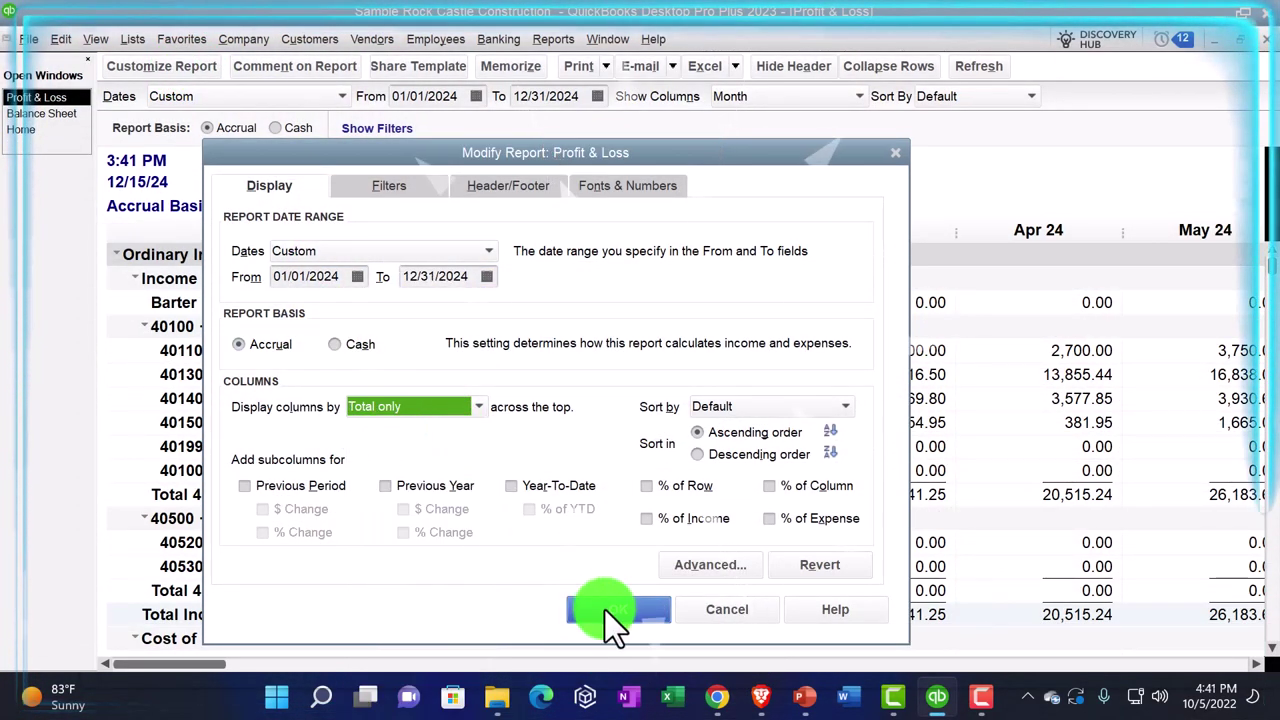
click(613, 612)
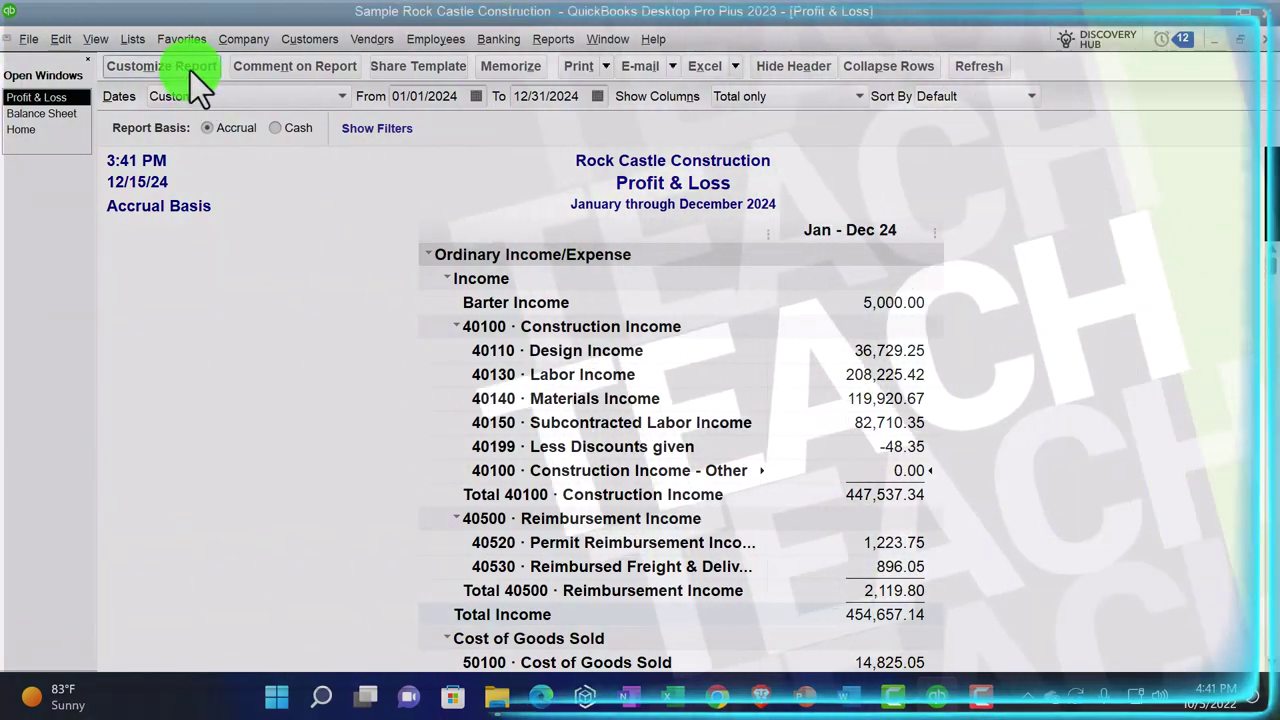
- Customize the Profit & Loss report for 11/01/2024 to 11/30/2024 and add a Previous Period subcolumn
click(190, 70)
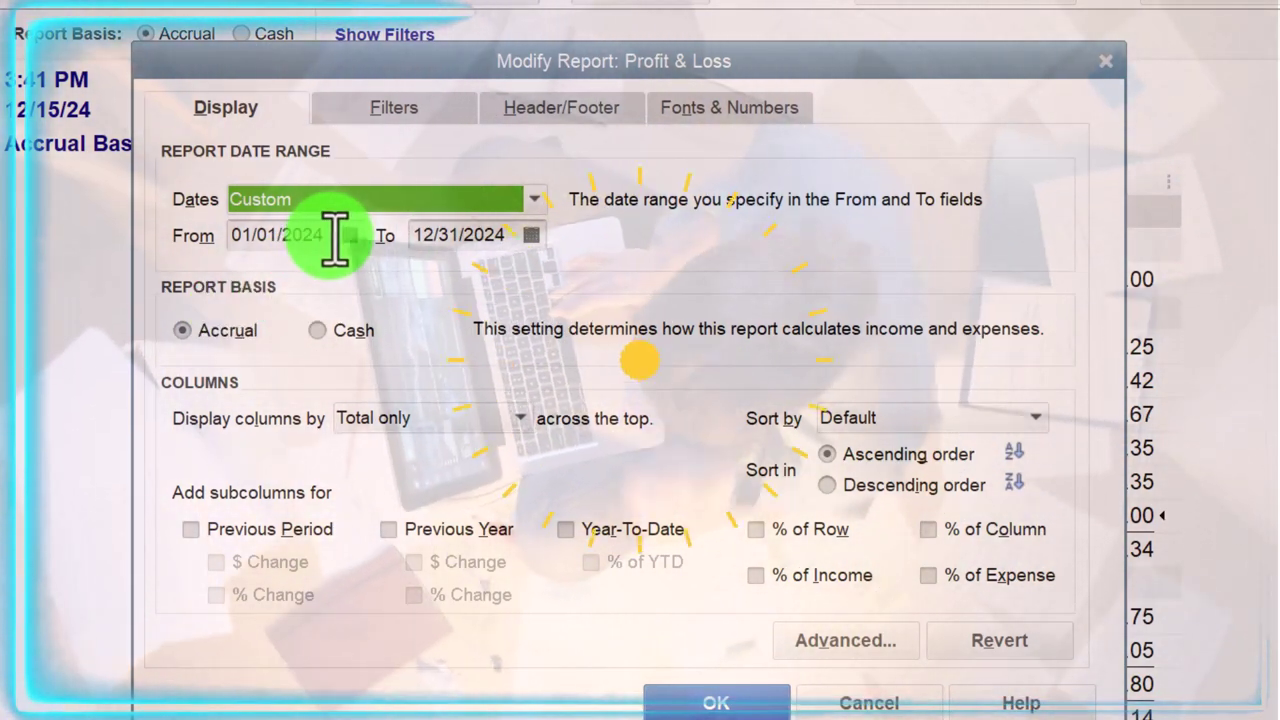
click(335, 236)
click(335, 236)
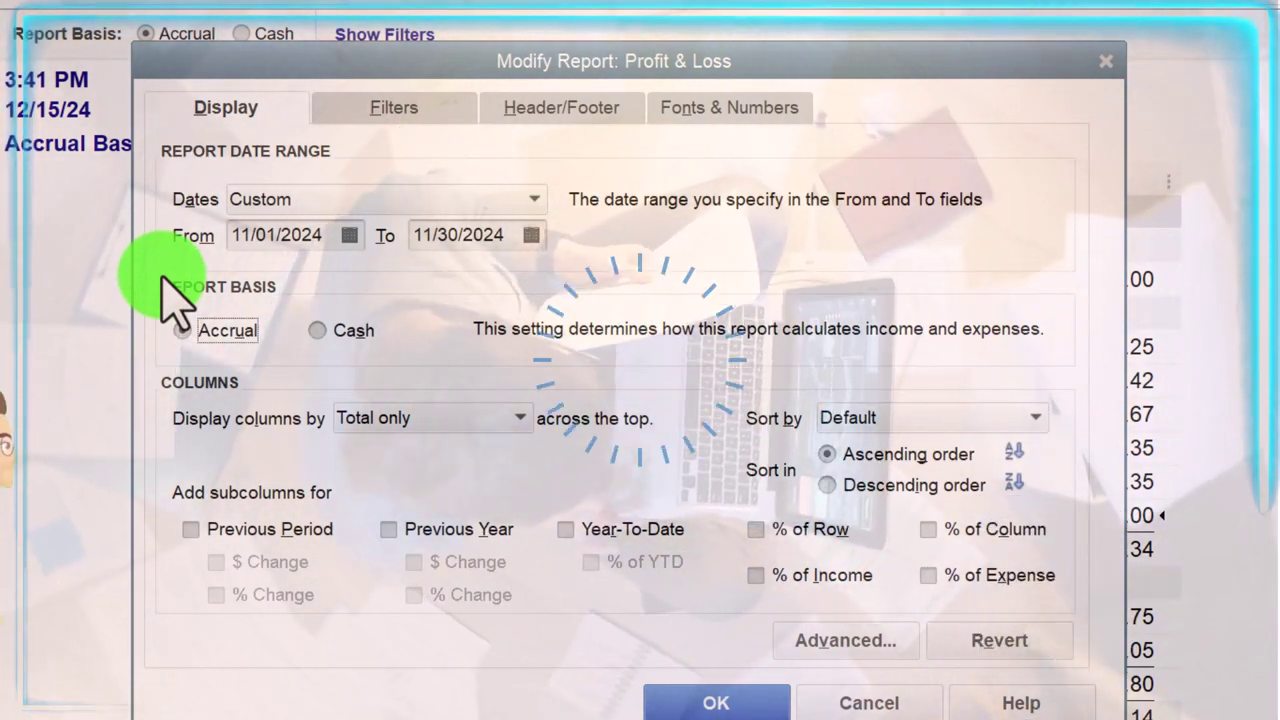
click(192, 529)
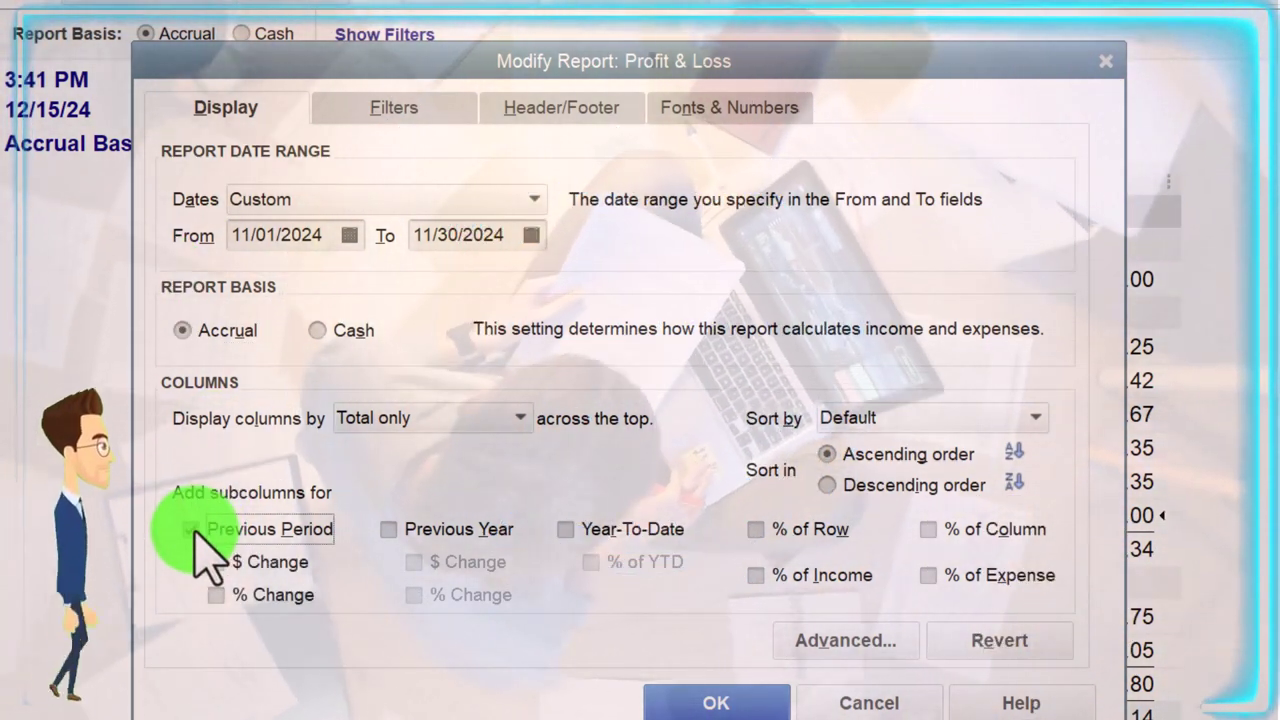
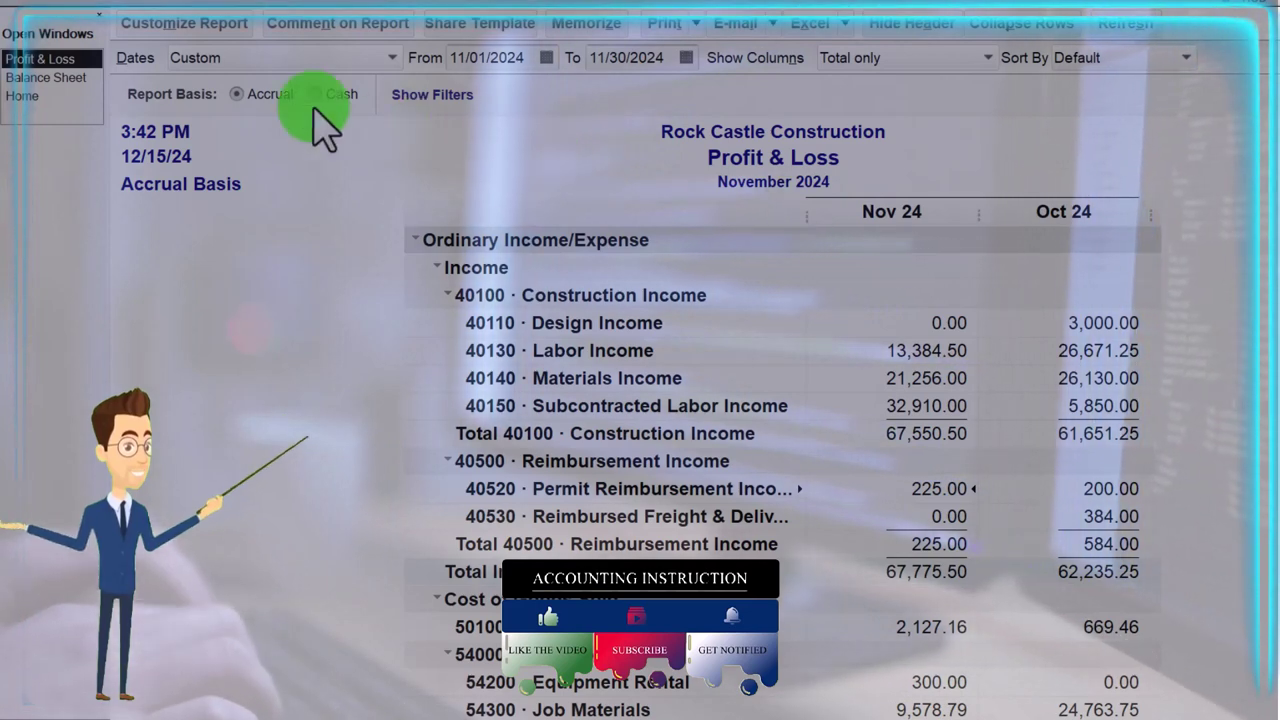
- Add the $ Change and % Change subcolumns under Previous Period in the Profit & Loss report
click(145, 24)
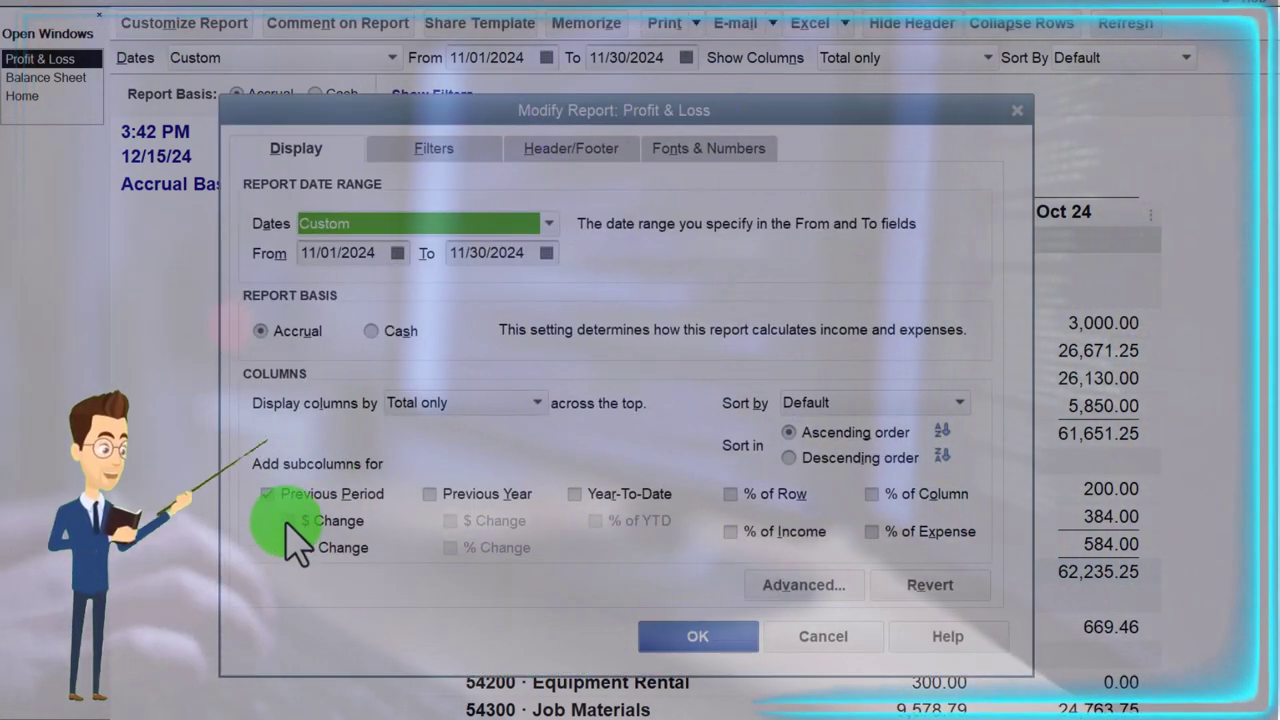
click(289, 522)
click(742, 640)
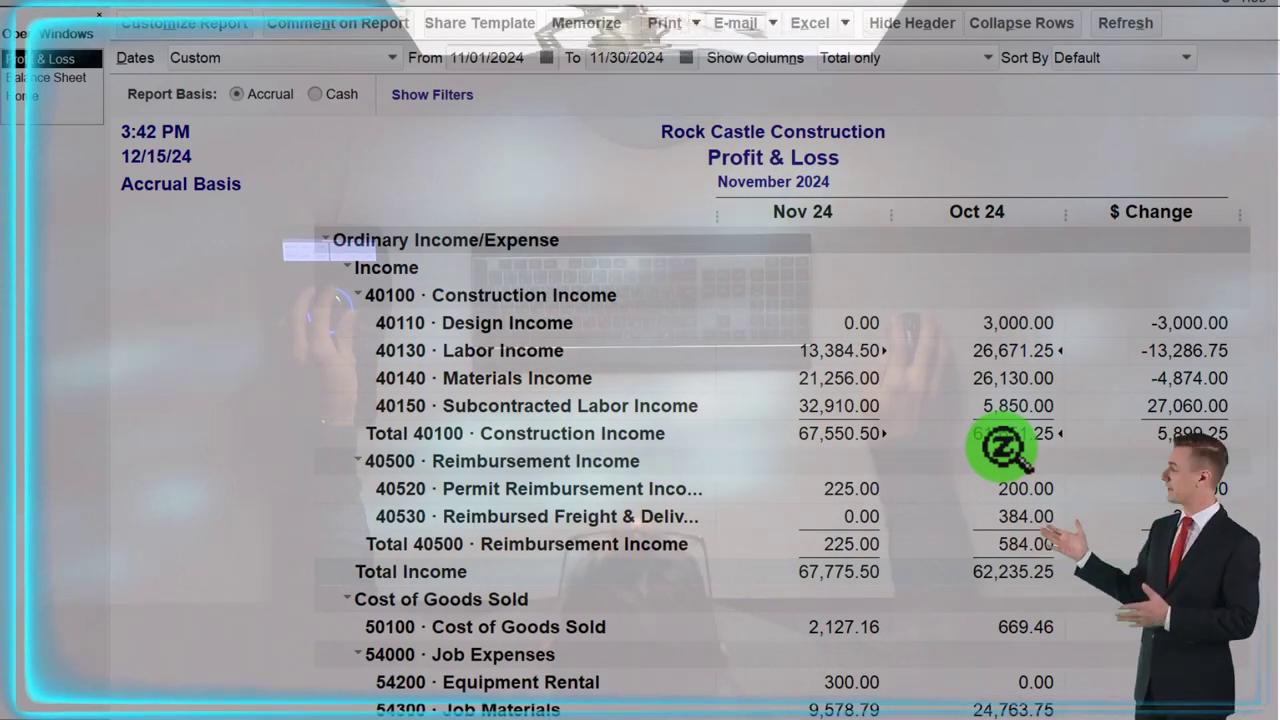
click(195, 28)
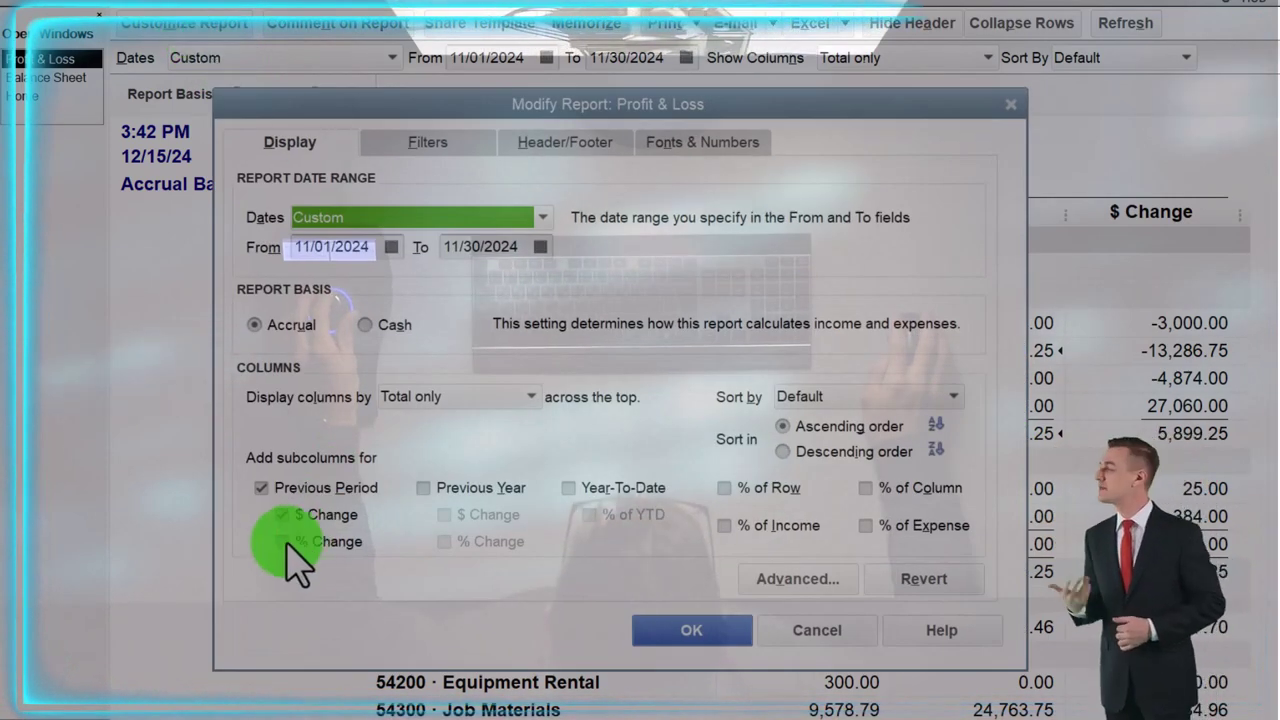
click(690, 630)
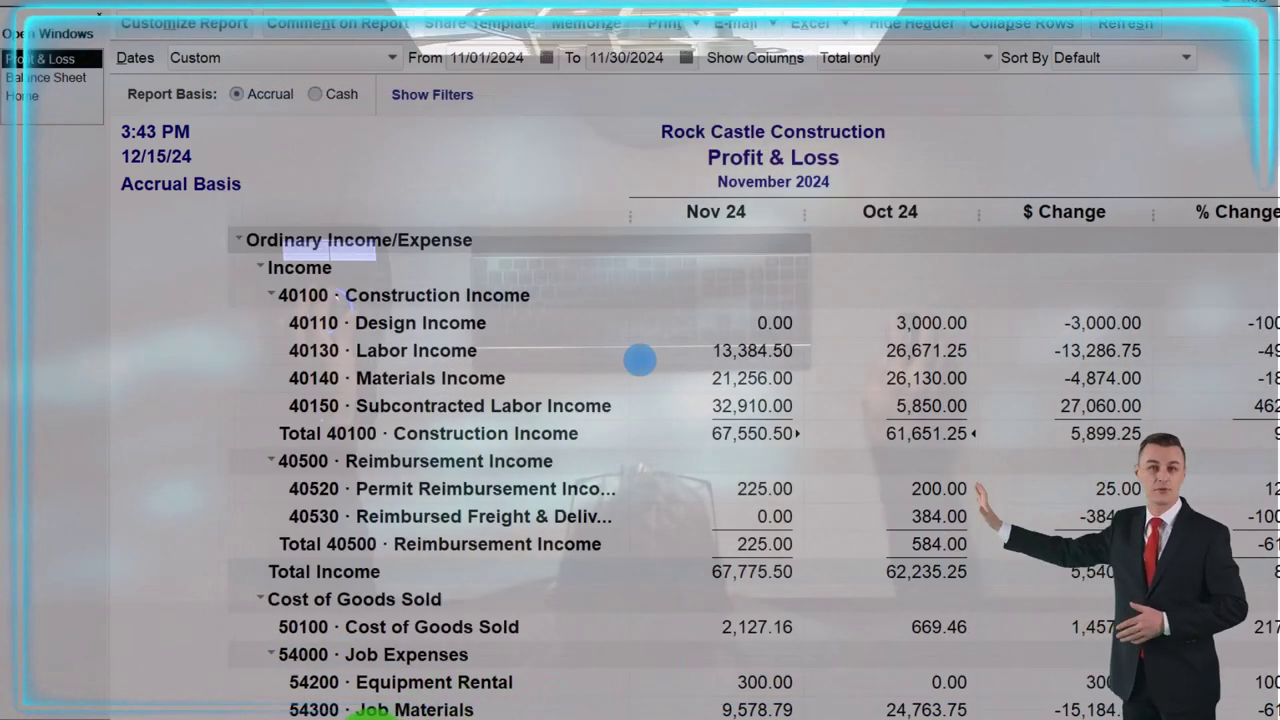
- Open the Windows Calculator beside the report and subtract October's construction income total, 61651.25, from November's 67550.5
key(super)
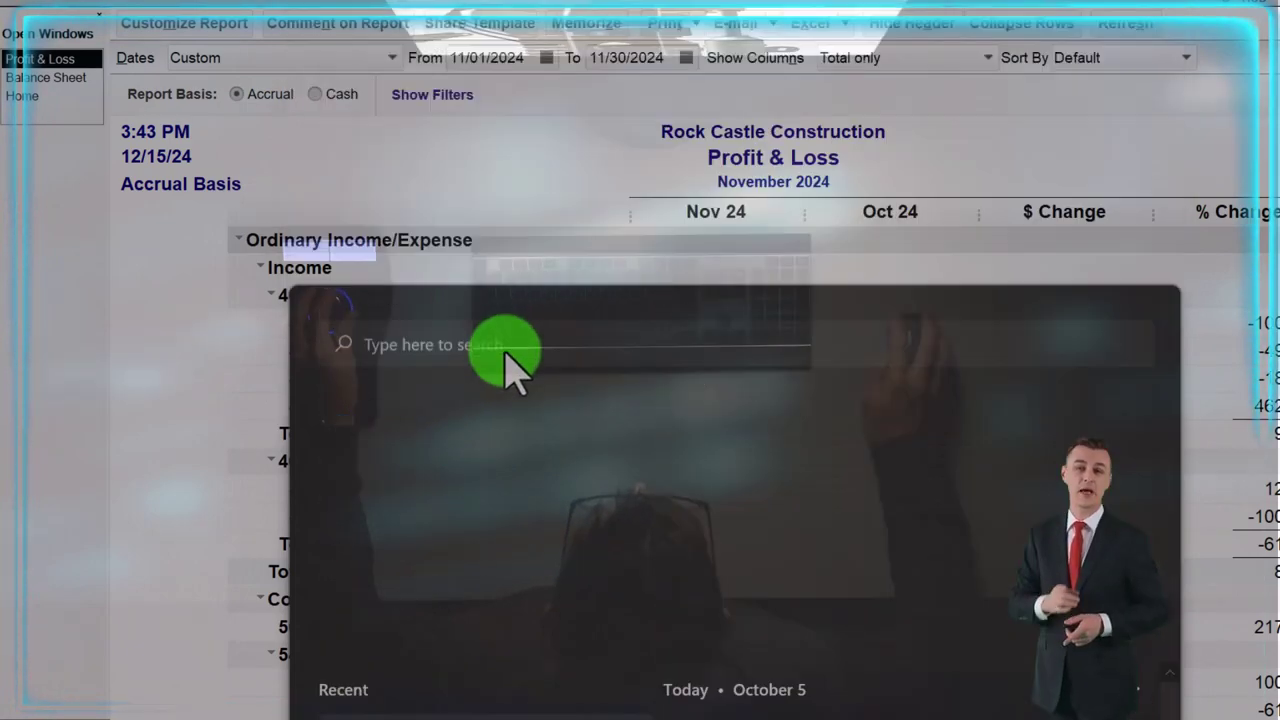
text(calc)
key(Return)
click(1068, 172)
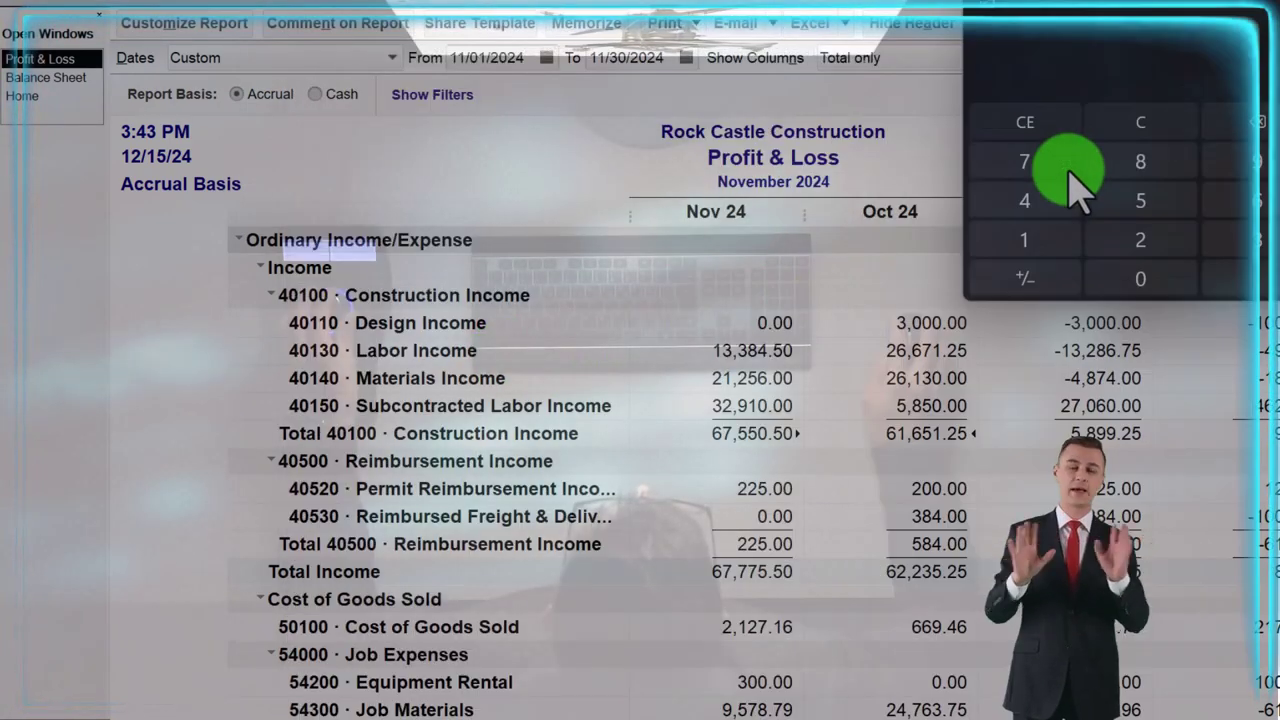
drag(1146, 23, 1023, 404)
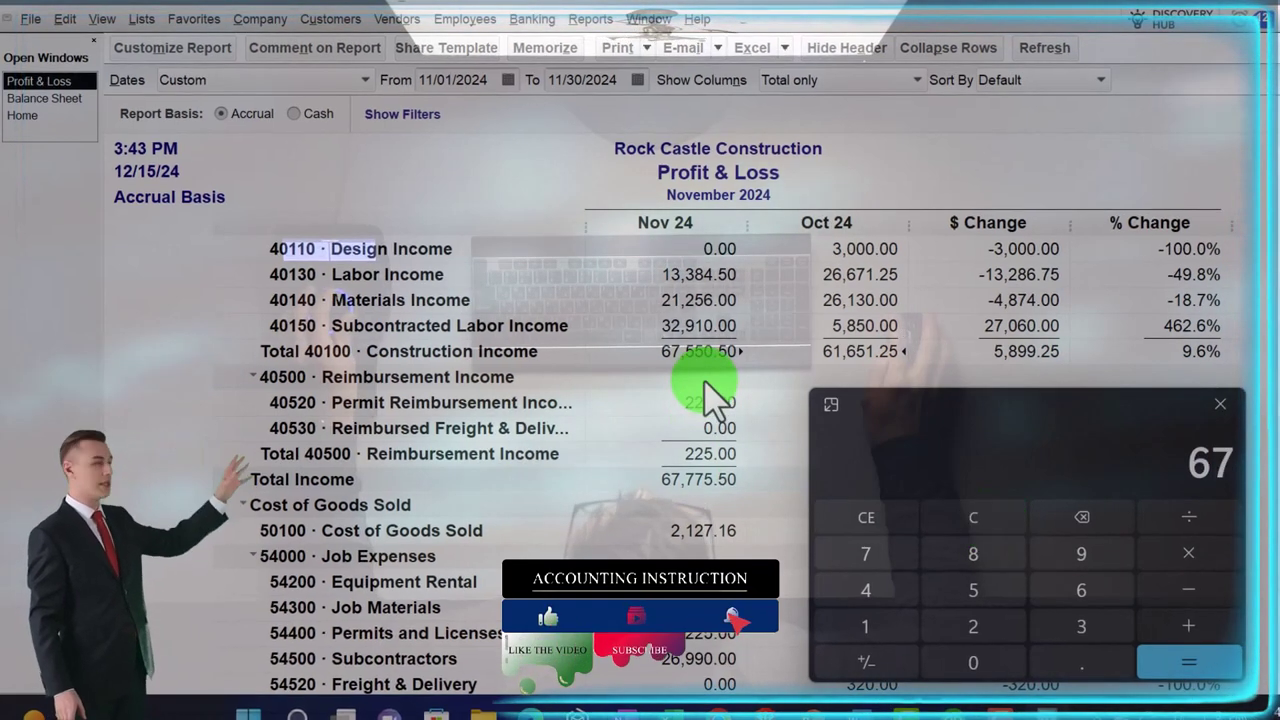
text(550.5)
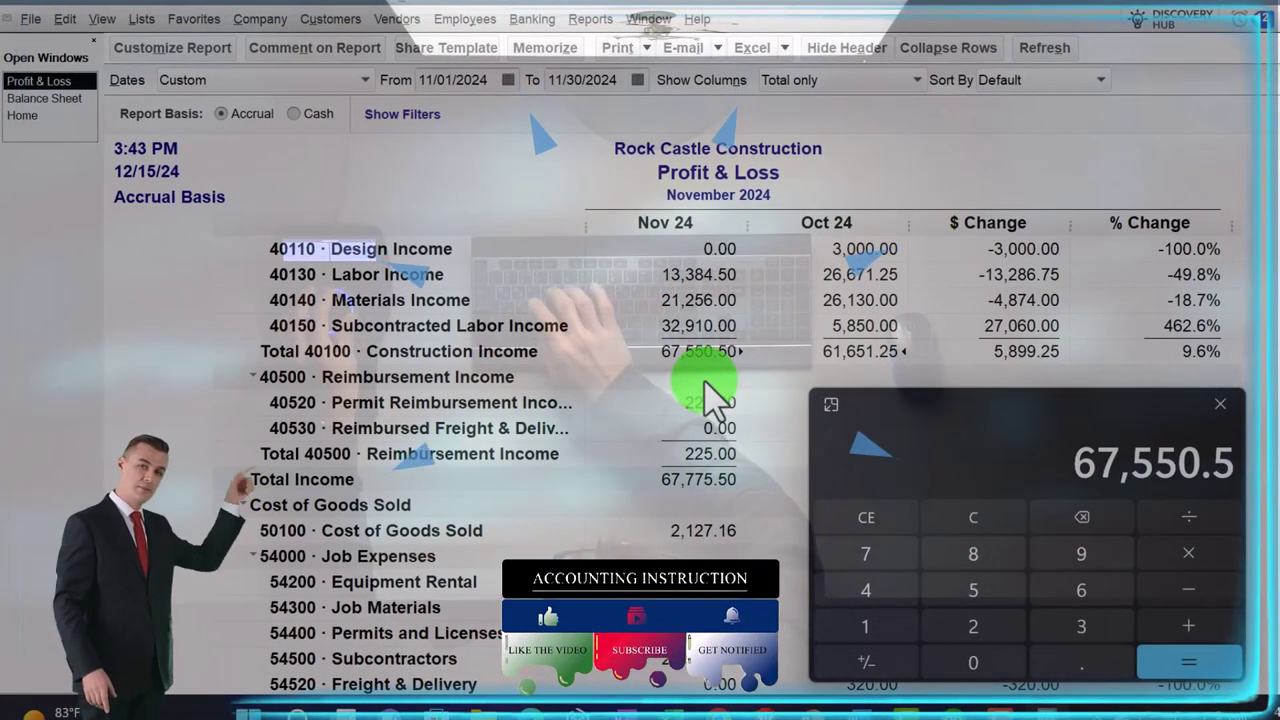
text(-61651.2)
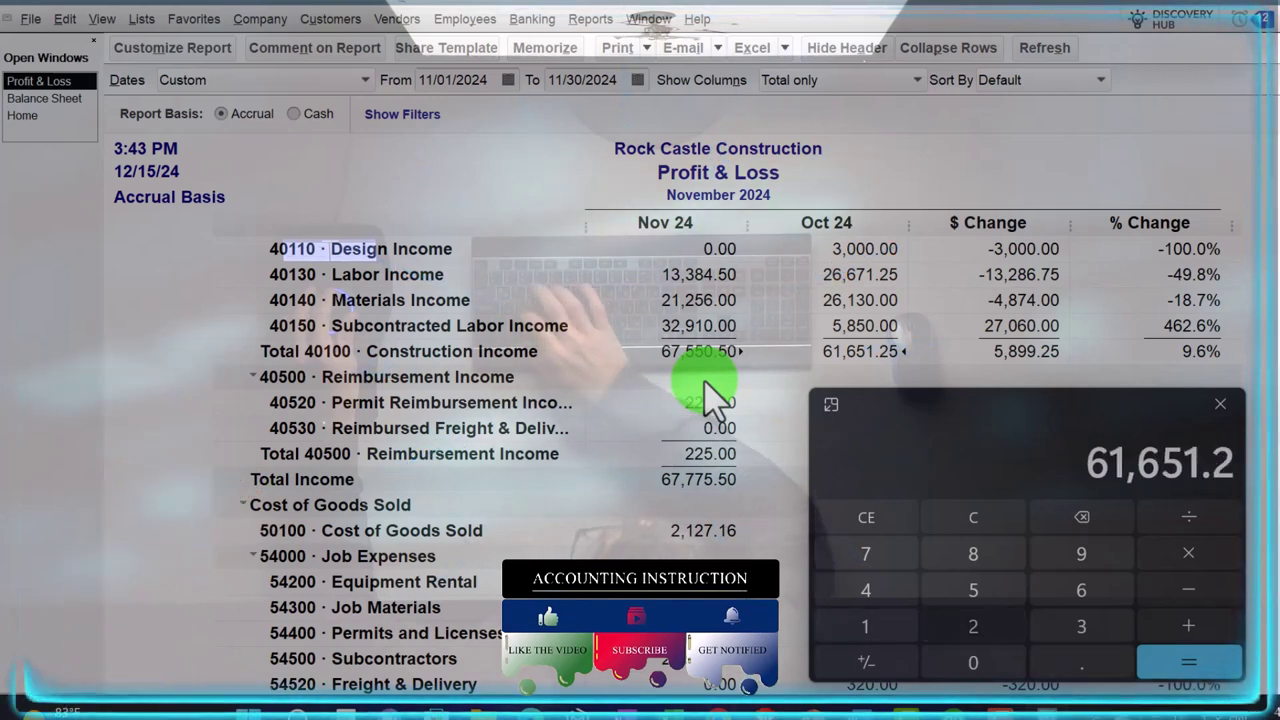
text(5)
key(Return)
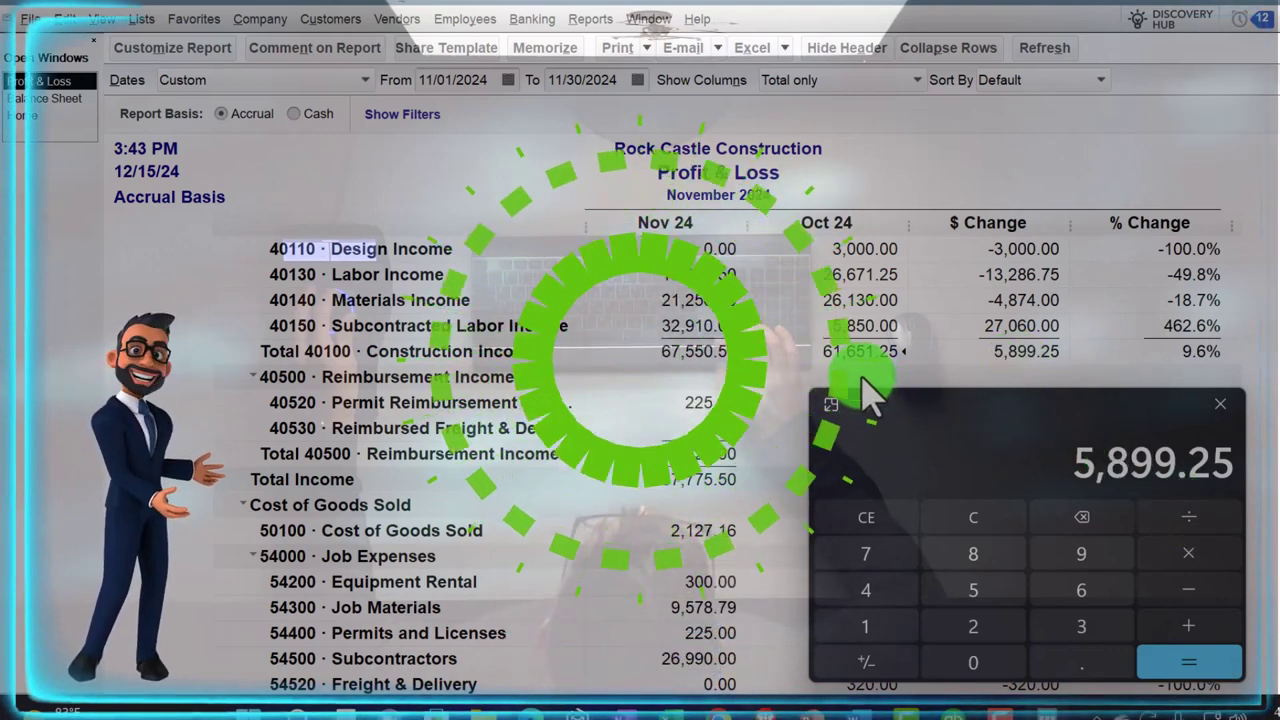
- Divide the calculated difference by October's 61651.25, and return to the beginning of the Profit & Loss report
text(61651.25)
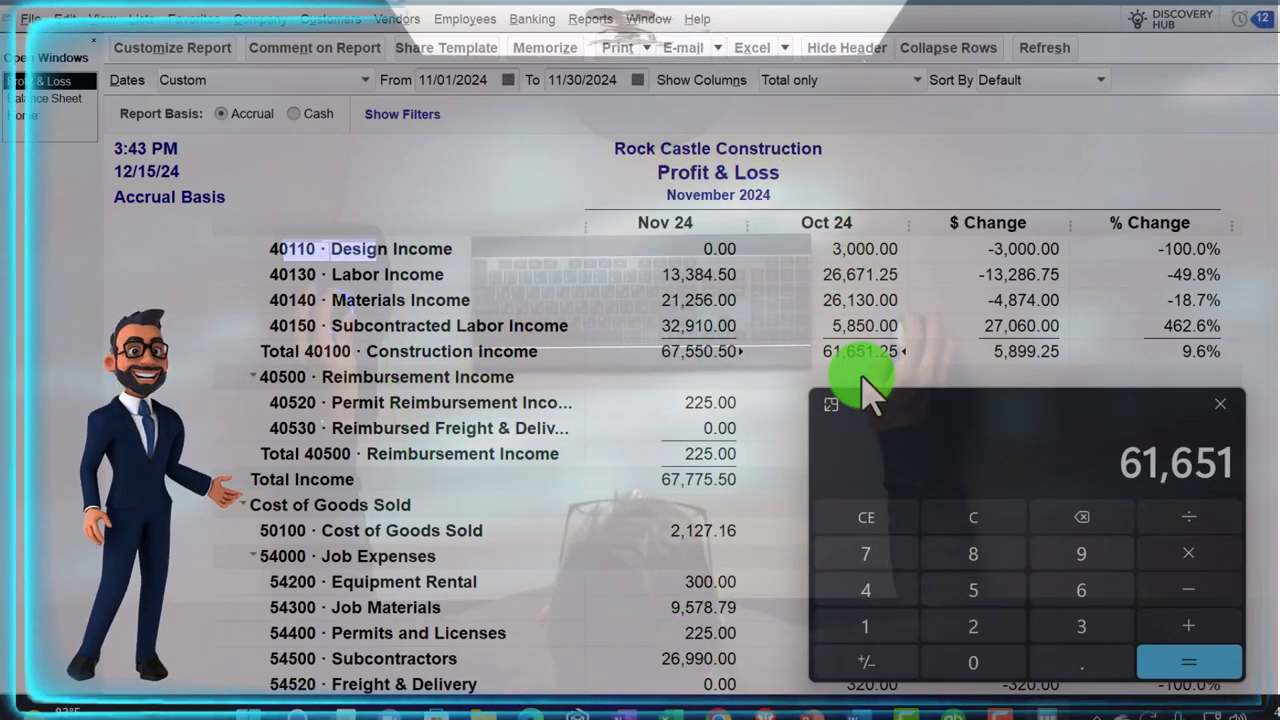
key(Return)
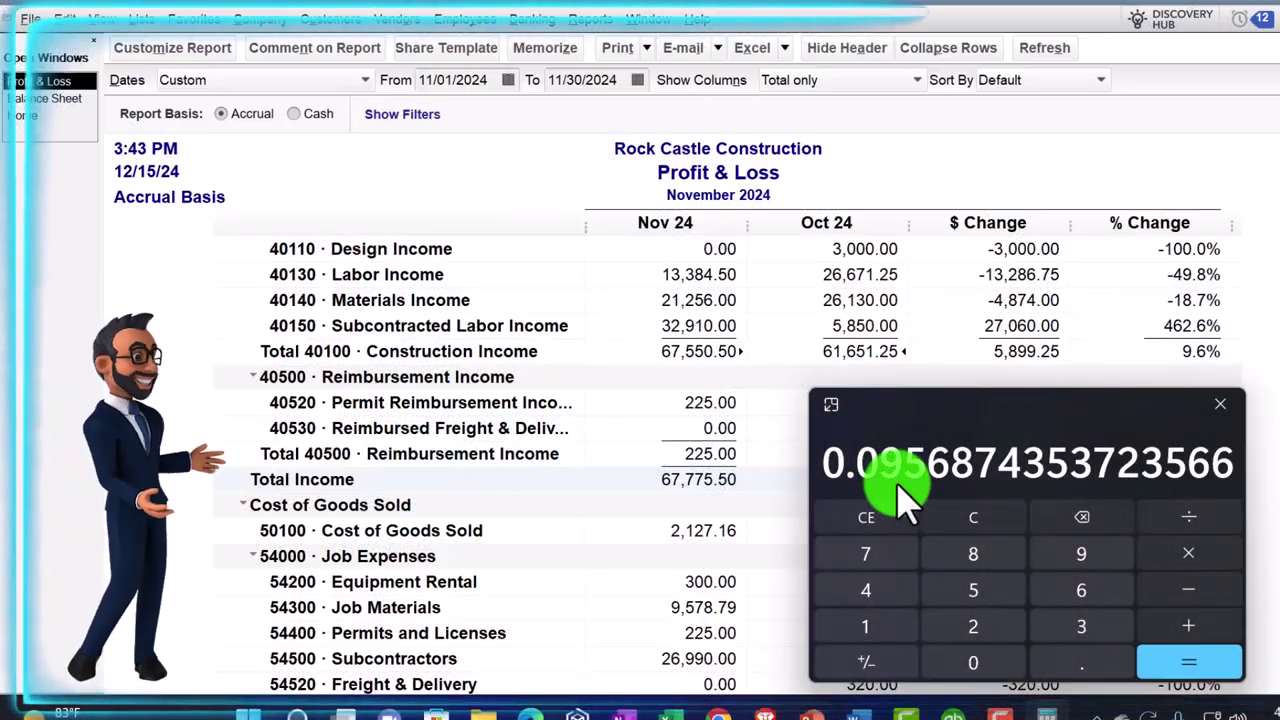
click(1047, 714)
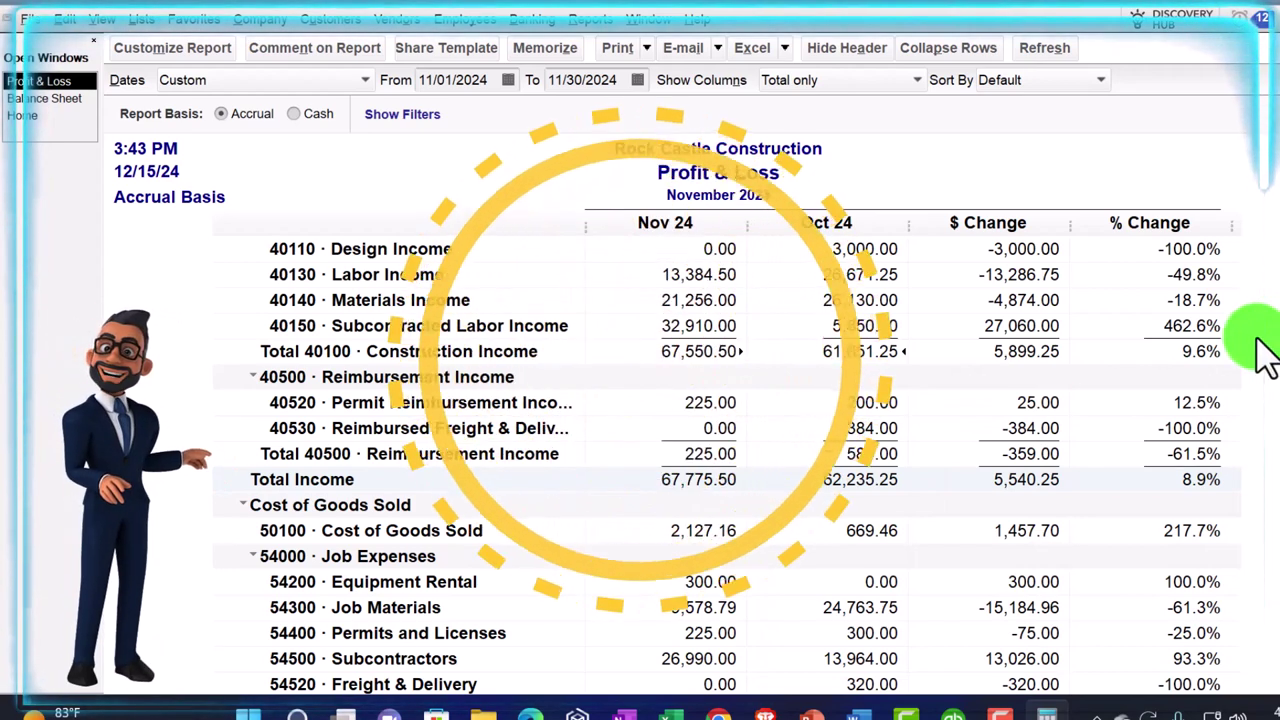
scroll(1235, 410, up, 1)
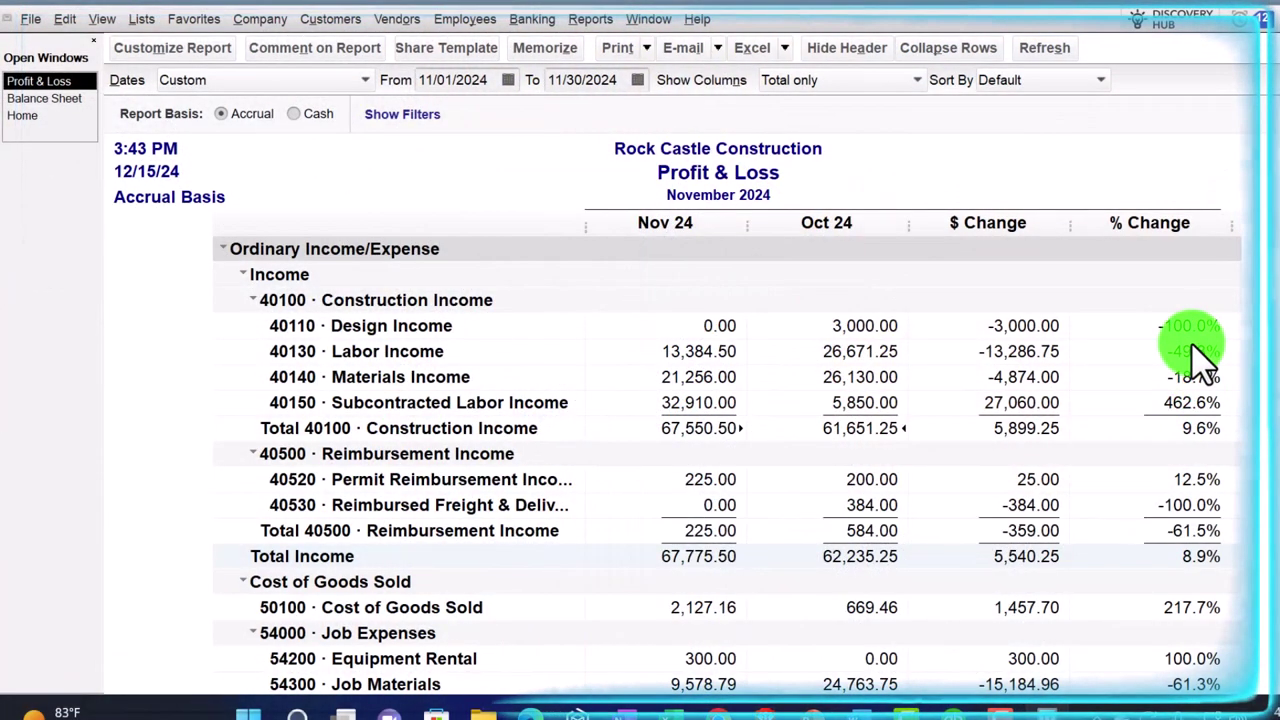
- Examine the $ Change and % Change figures through the whole Profit & Loss report down to Net Income, and return to the beginning
scroll(1195, 350, down, 4)
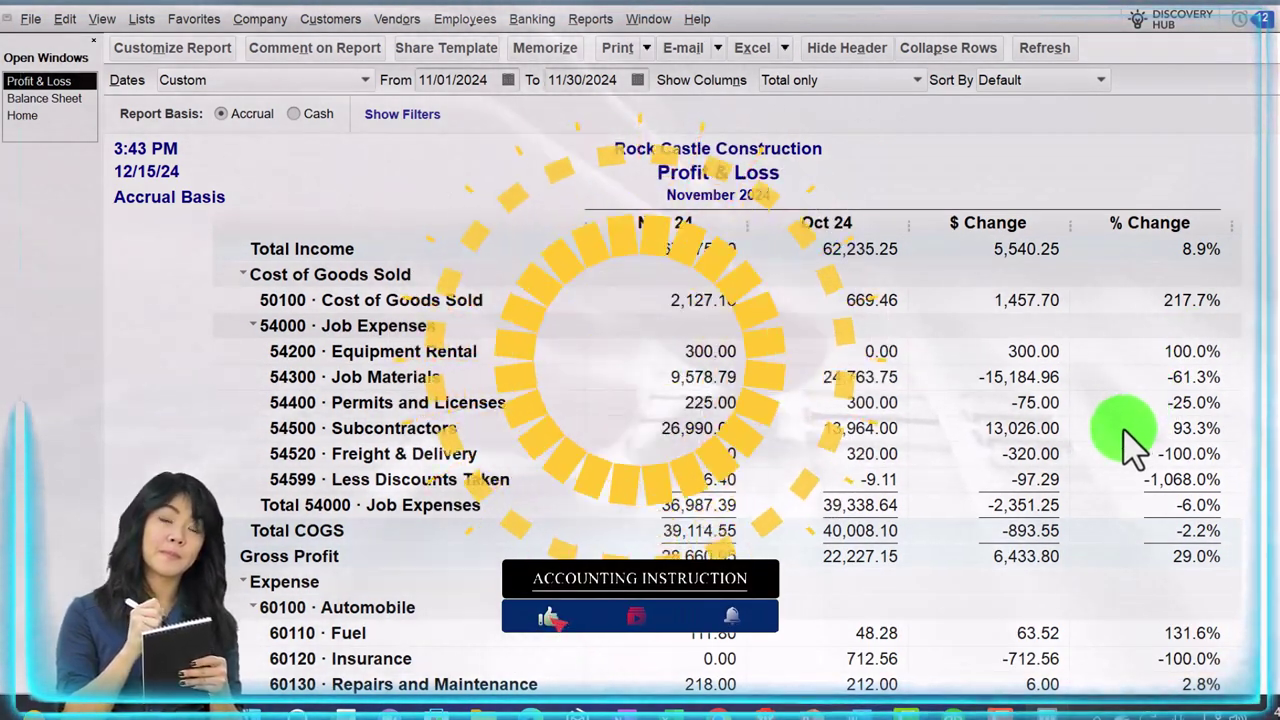
scroll(1130, 445, up, 4)
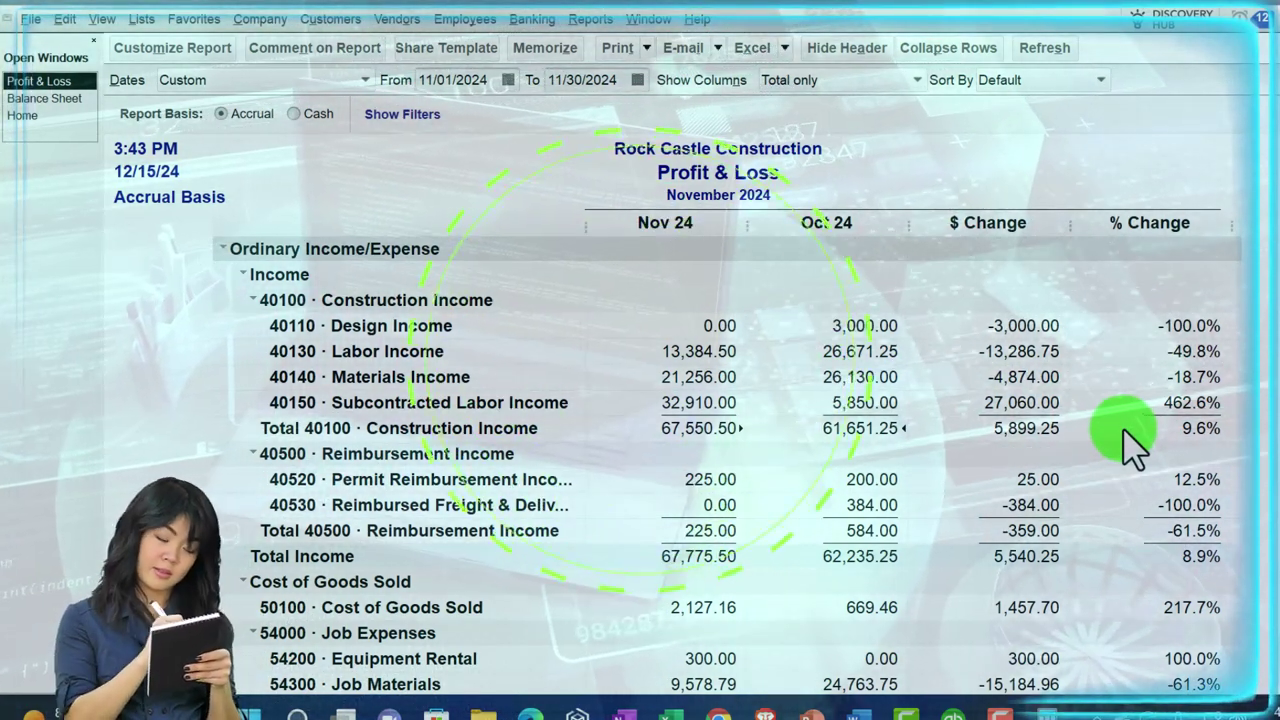
scroll(1130, 440, down, 3)
scroll(1130, 440, down, 9)
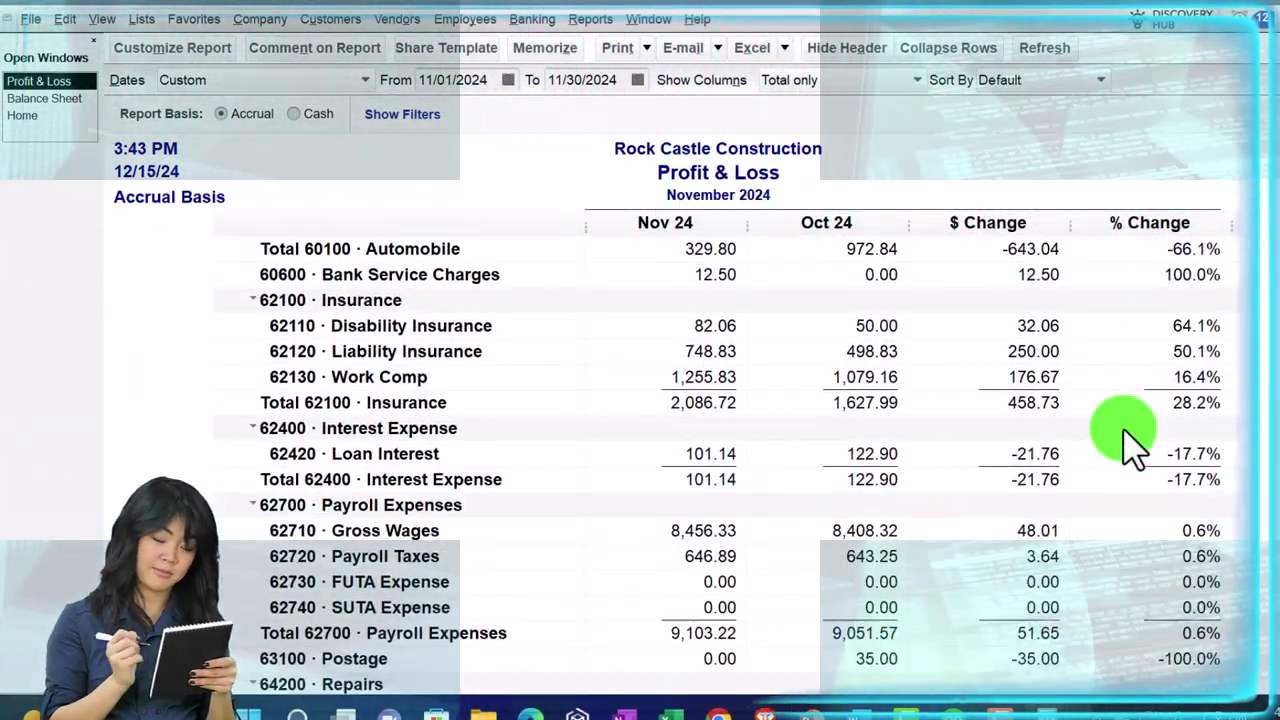
scroll(1130, 440, down, 5)
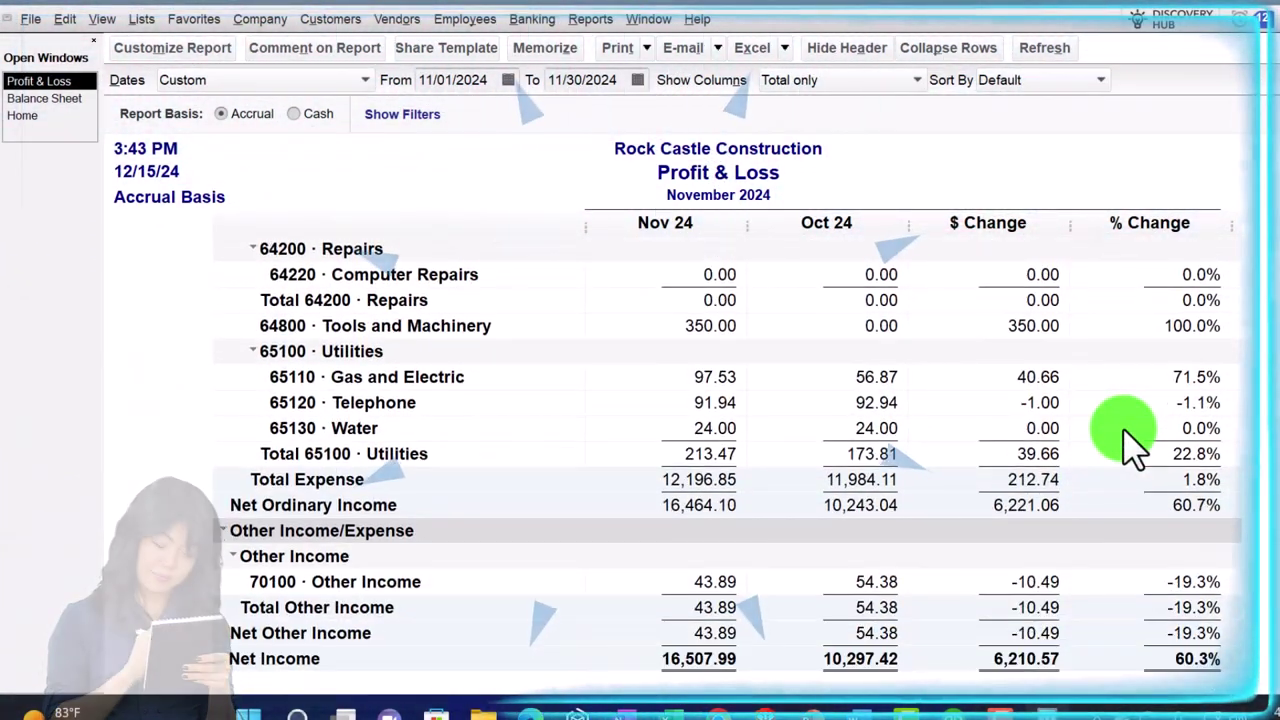
scroll(1130, 440, up, 16)
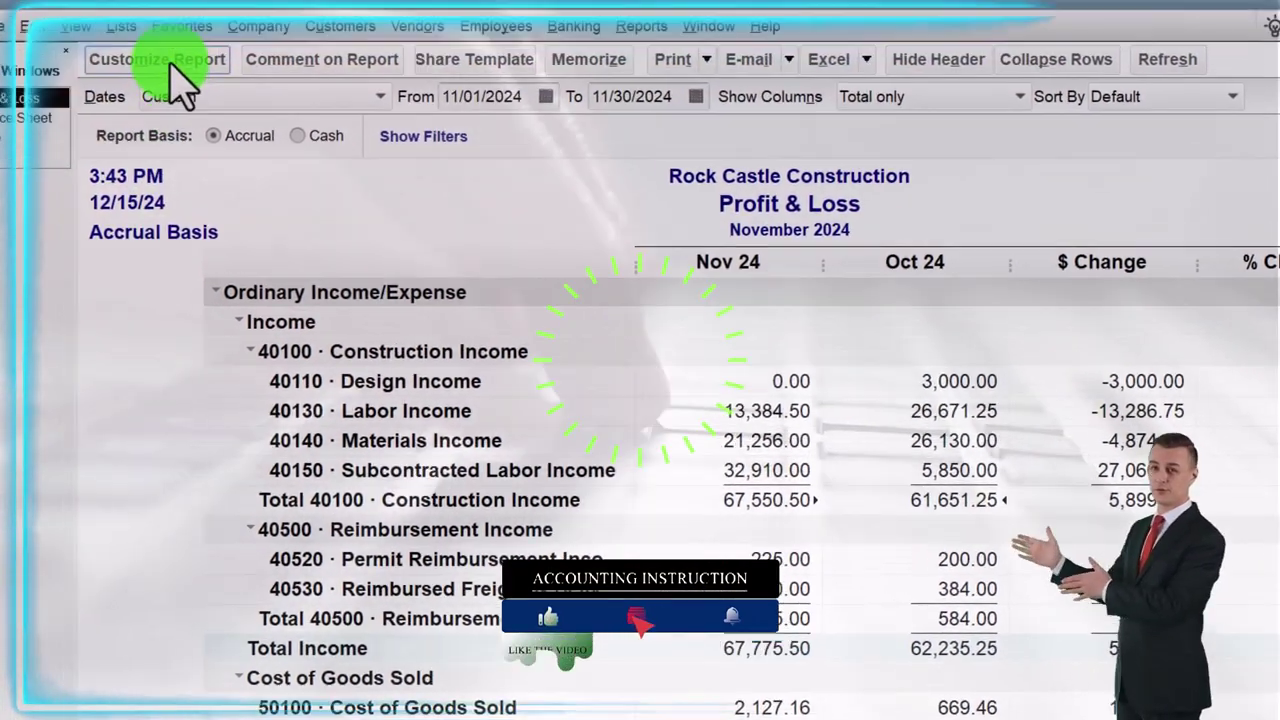
- Open the Profit & Loss report's customization, view its filters, and hide the subtitle in the header
click(85, 1)
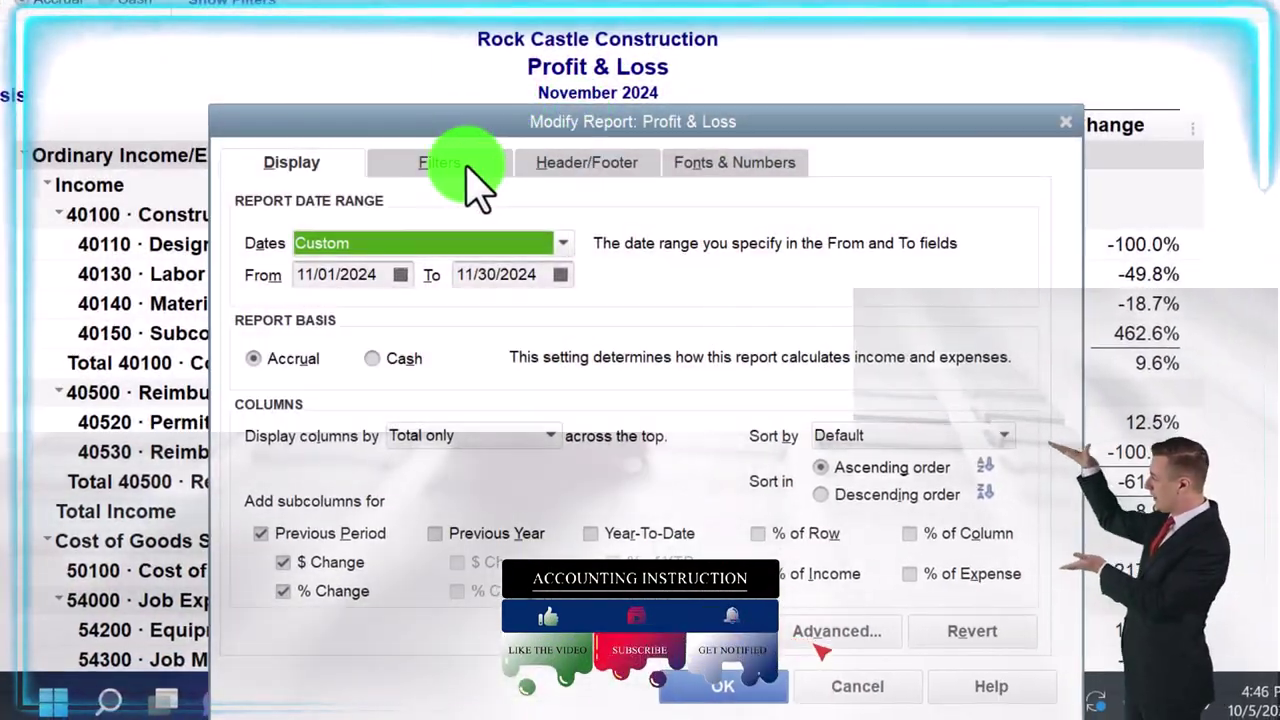
click(470, 175)
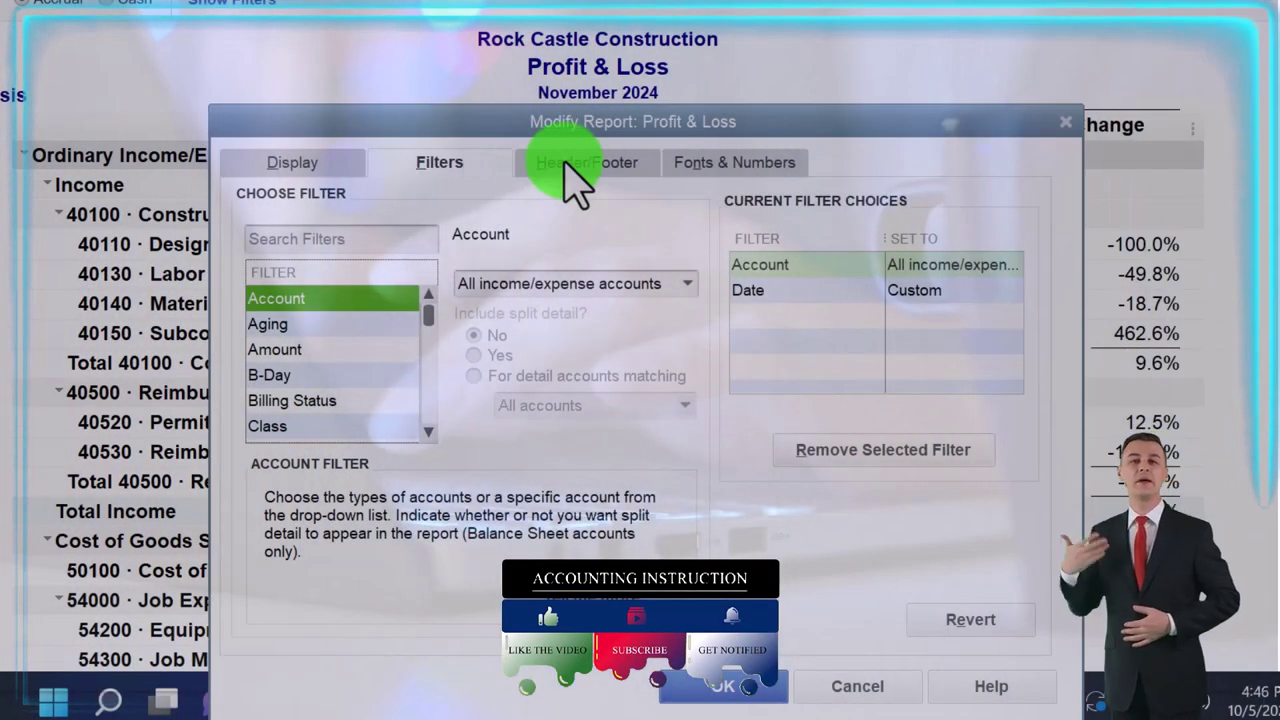
click(566, 167)
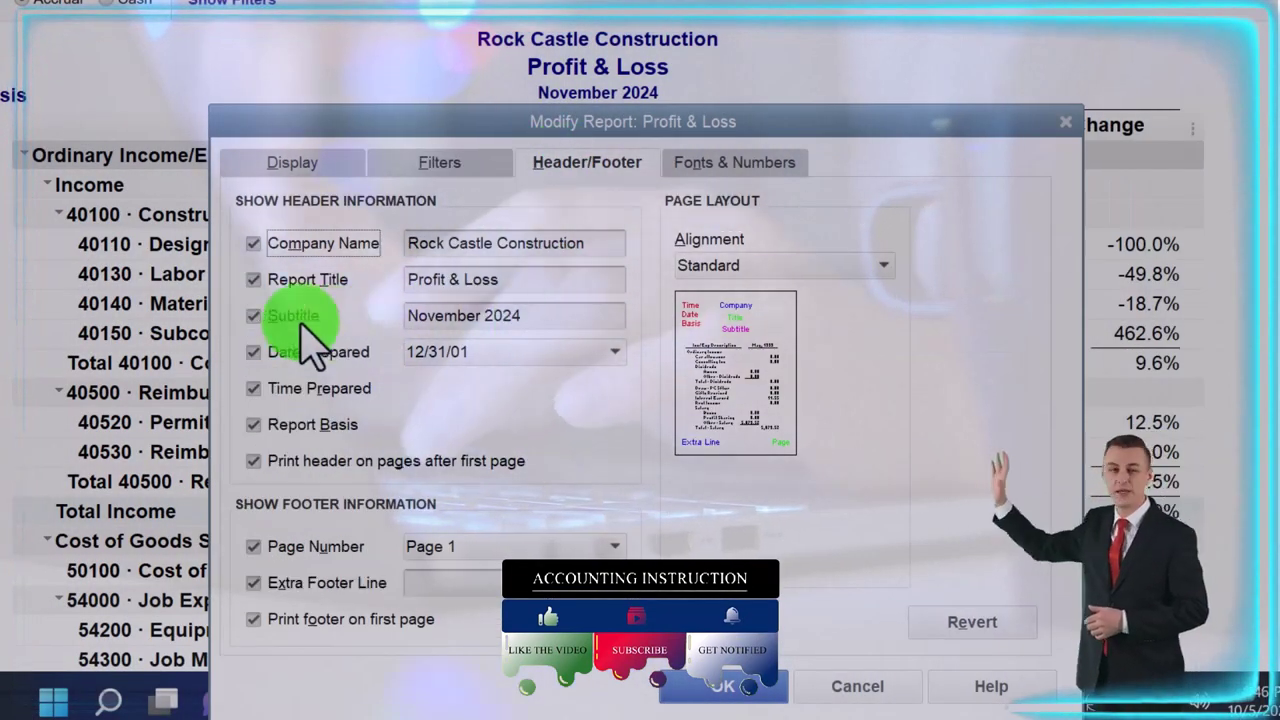
click(253, 315)
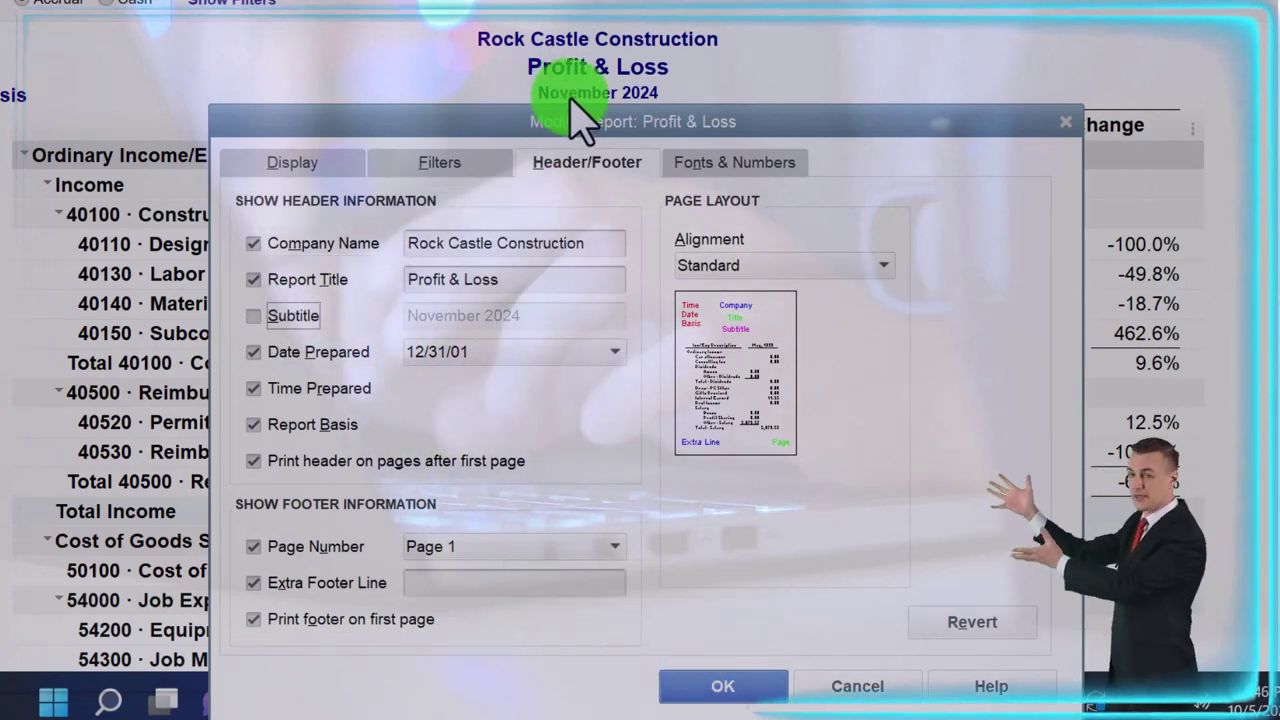
- Change the report title in the header to "Comparatigve Income Statement"
drag(571, 279, 354, 272)
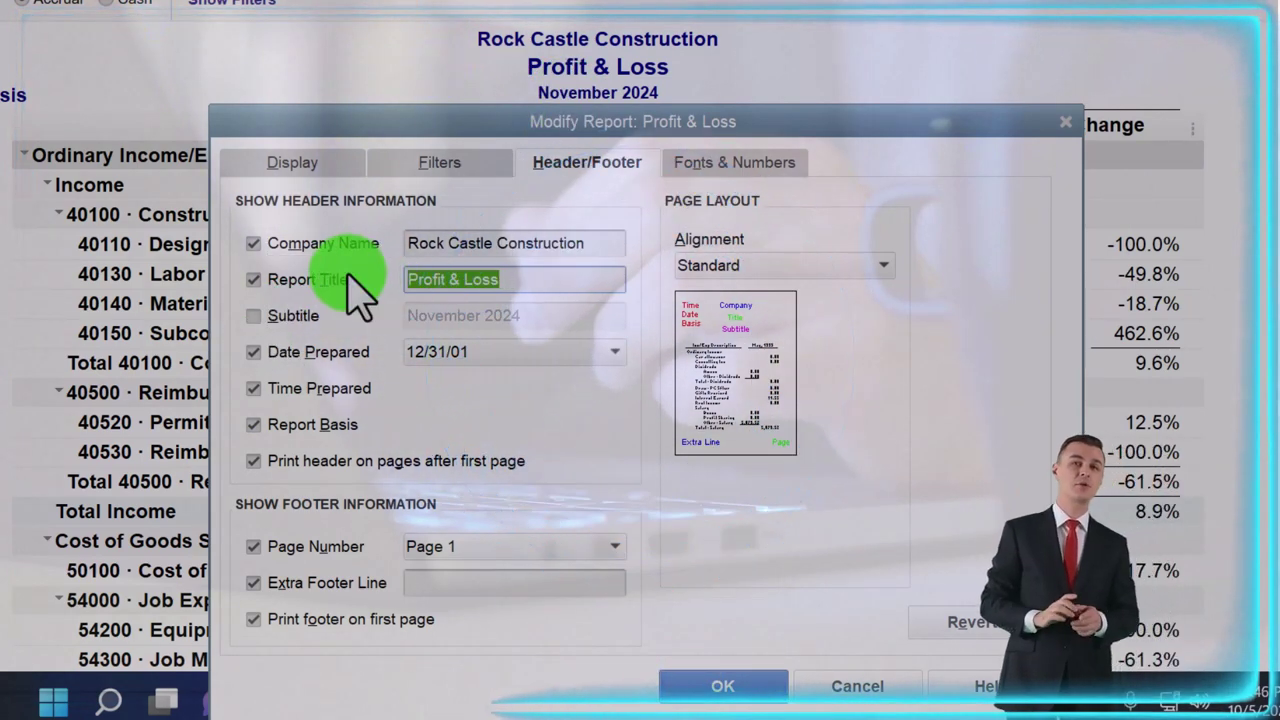
text(Incoem S)
key(BackSpace)
key(BackSpace)
key(BackSpace)
key(BackSpace)
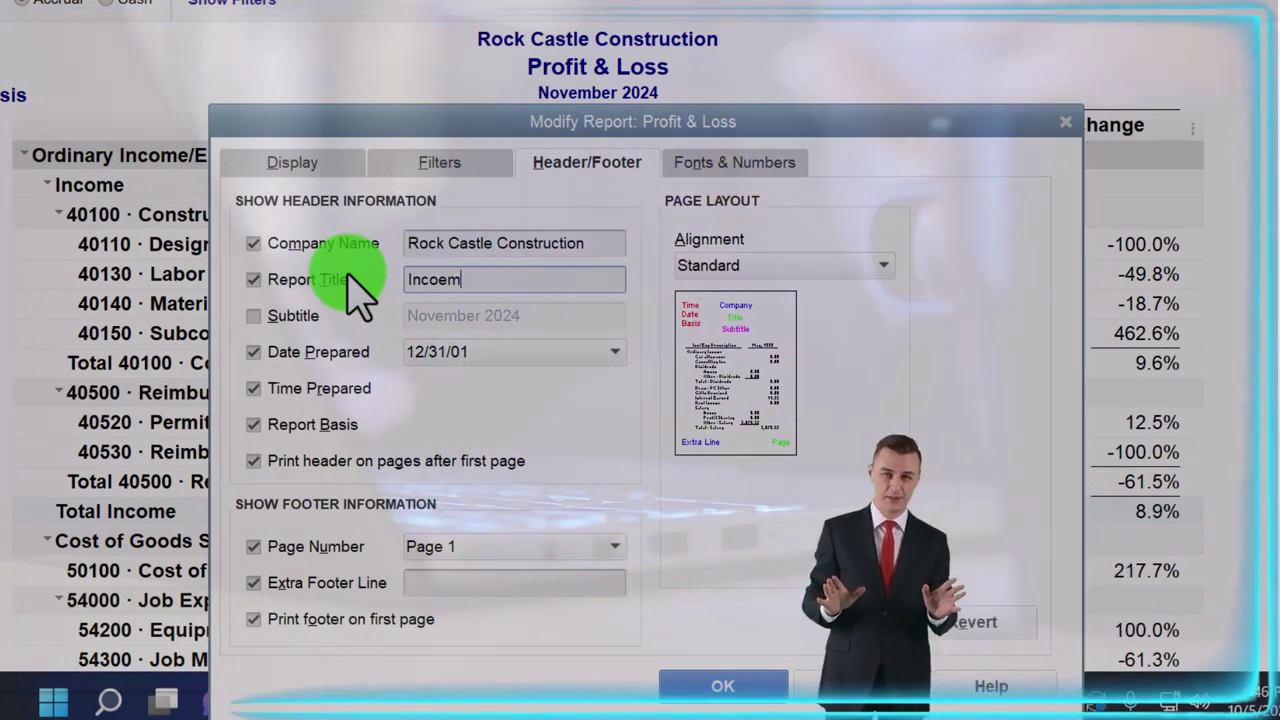
text(o)
key(BackSpace)
text(me )
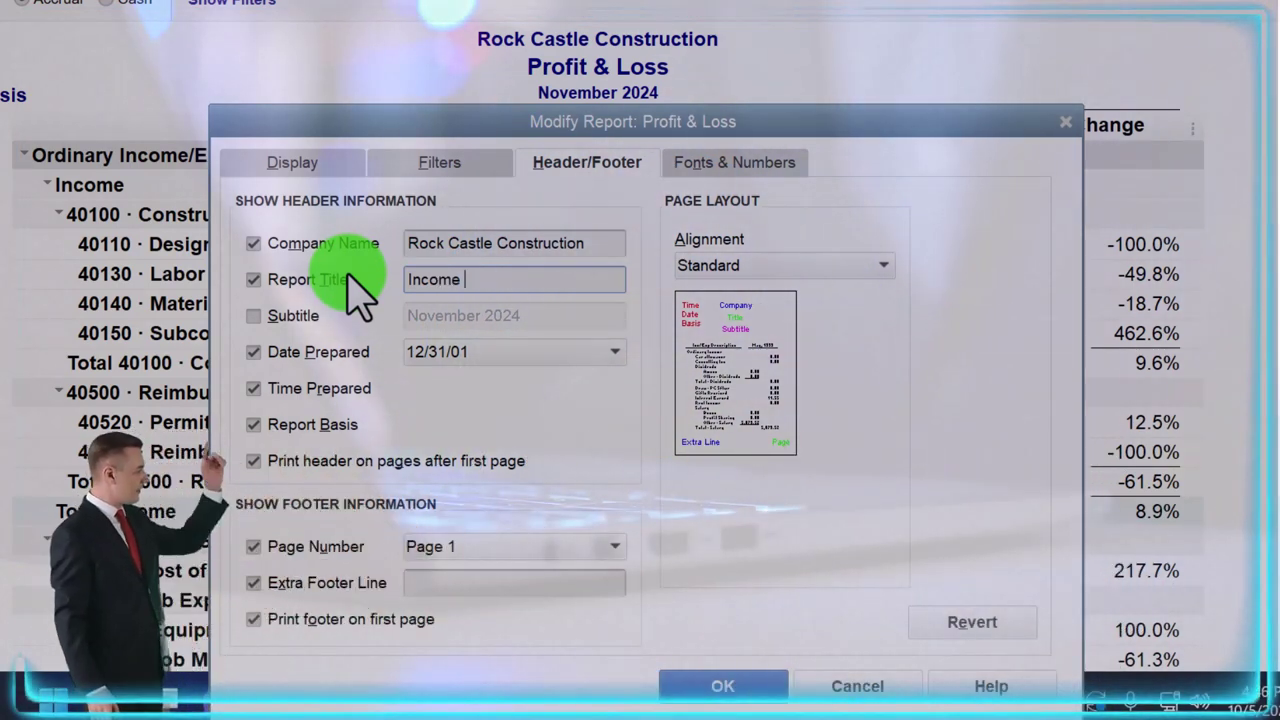
text(Statement)
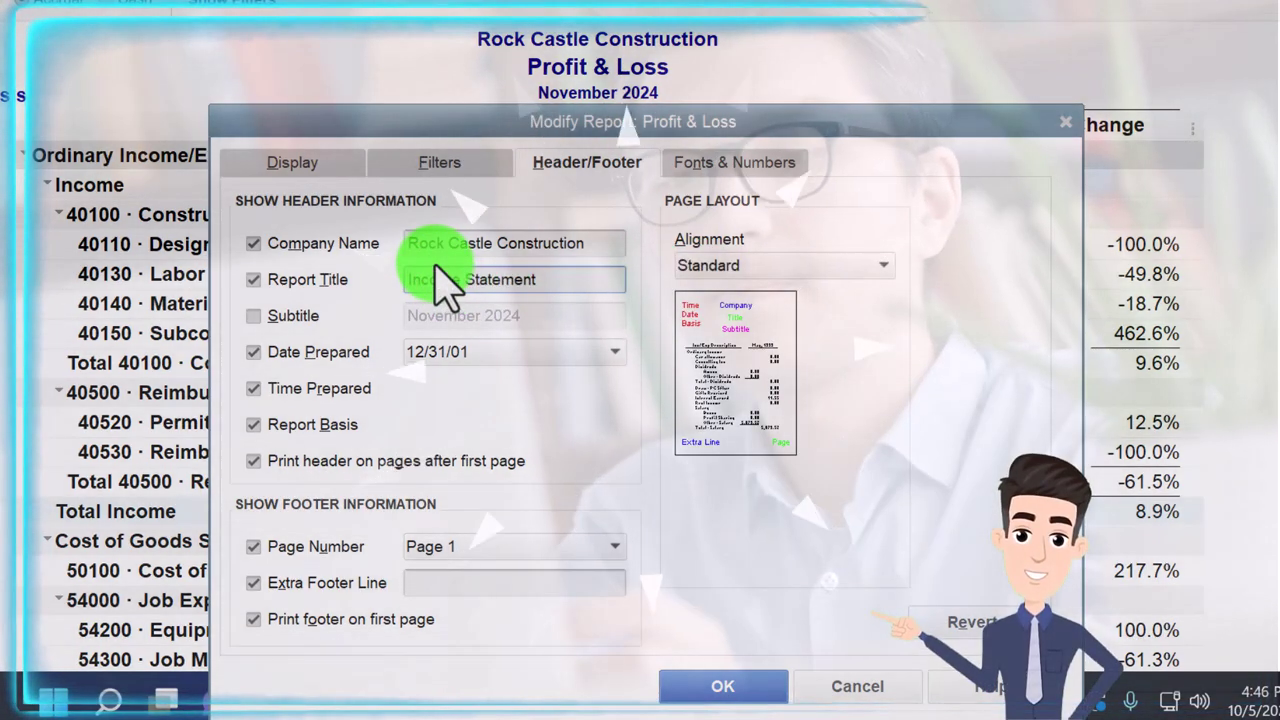
text(Comp.)
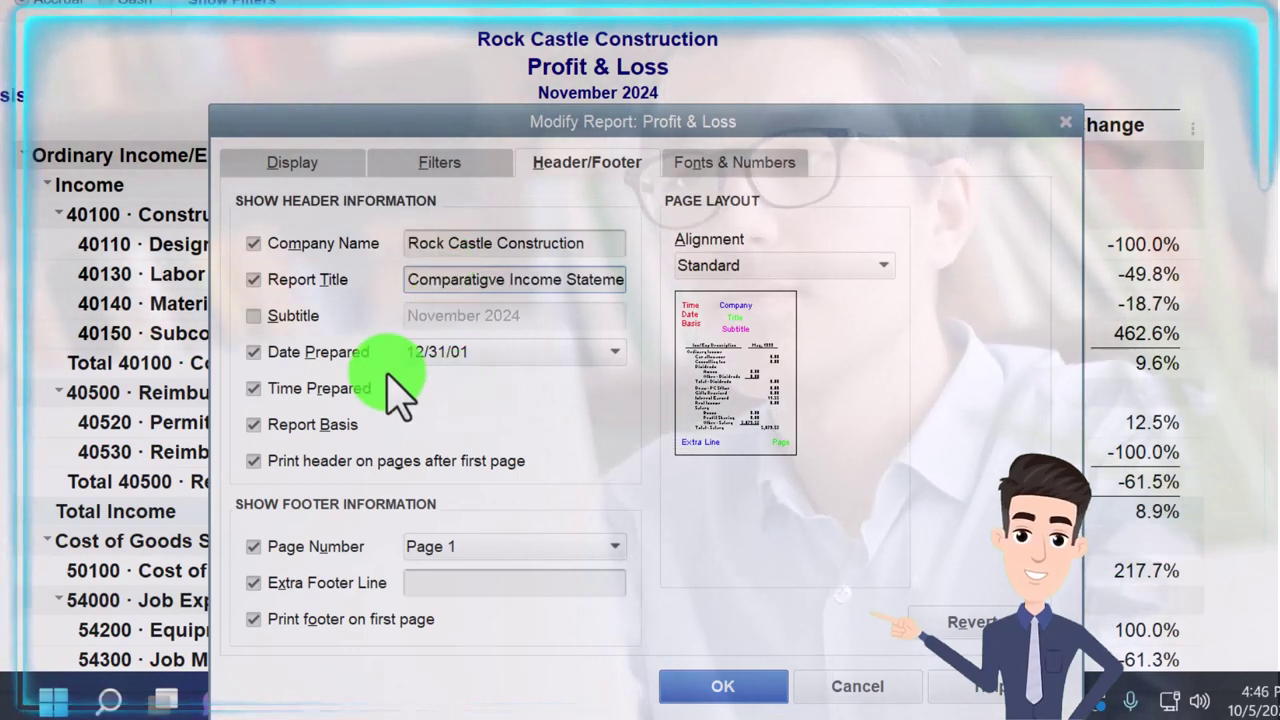
- Hide the date prepared, time prepared and report basis in the header, and enter a person's first name as the extra footer line
click(253, 388)
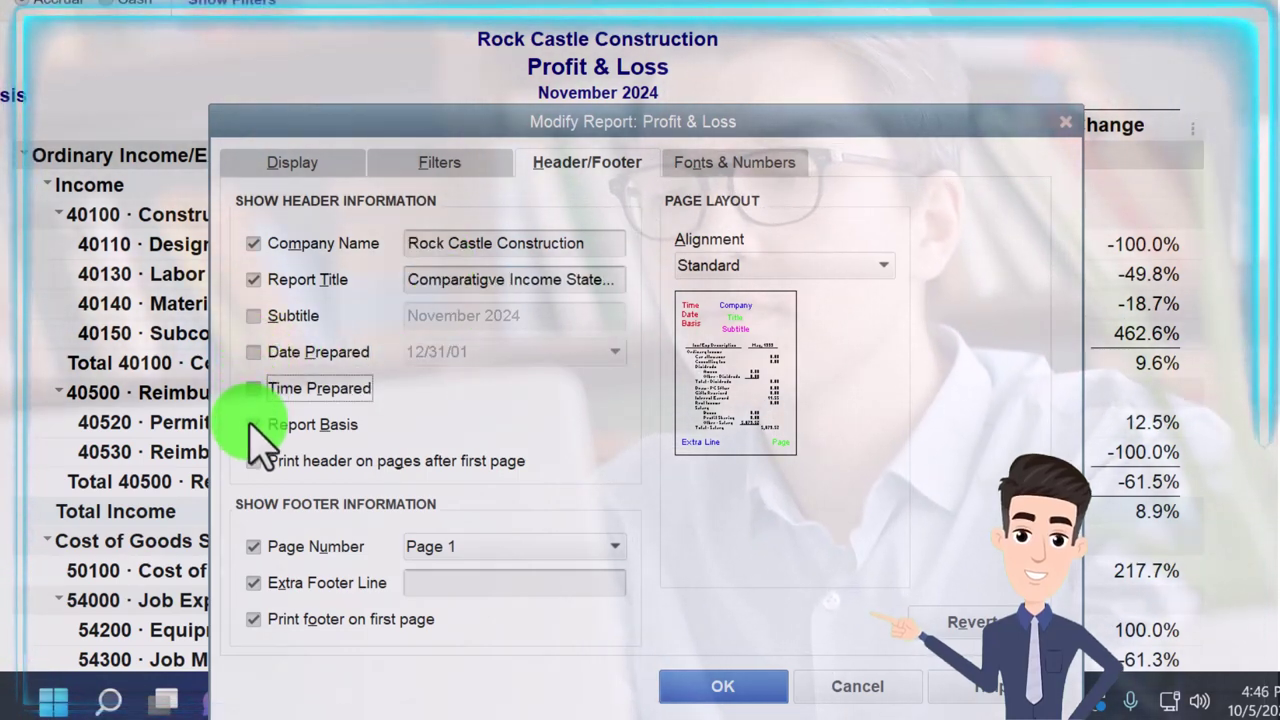
click(253, 424)
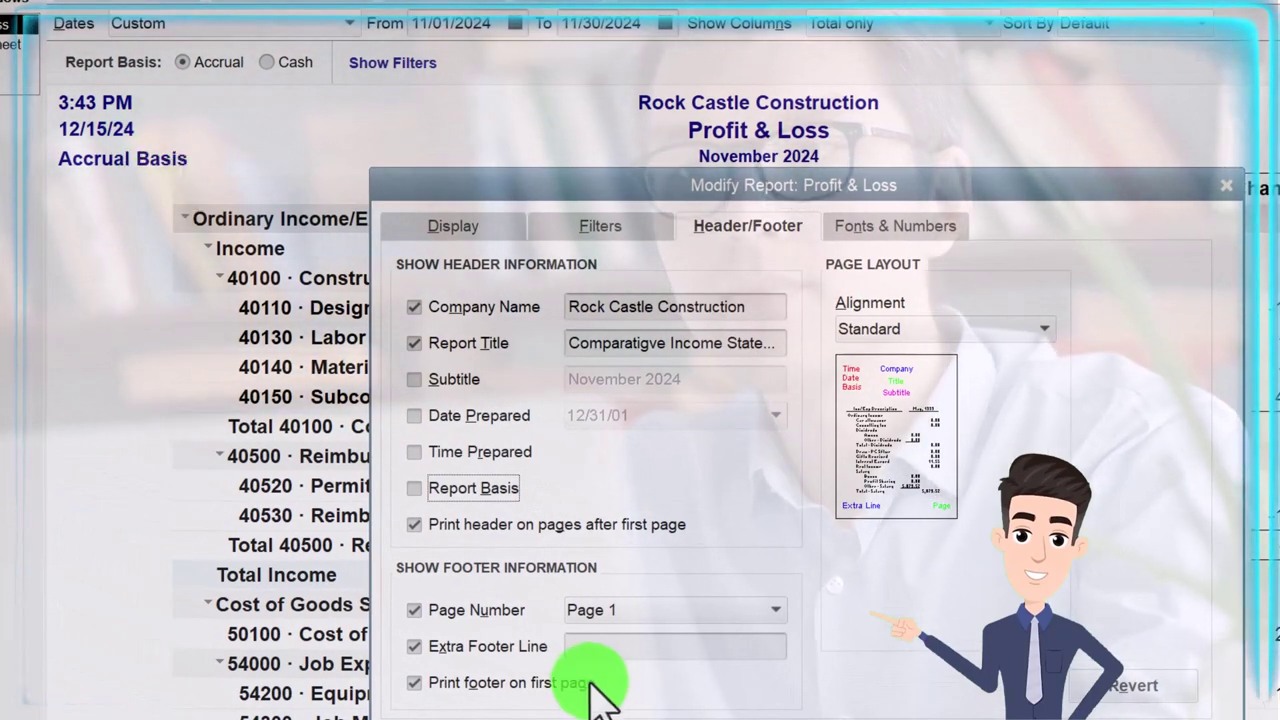
click(594, 645)
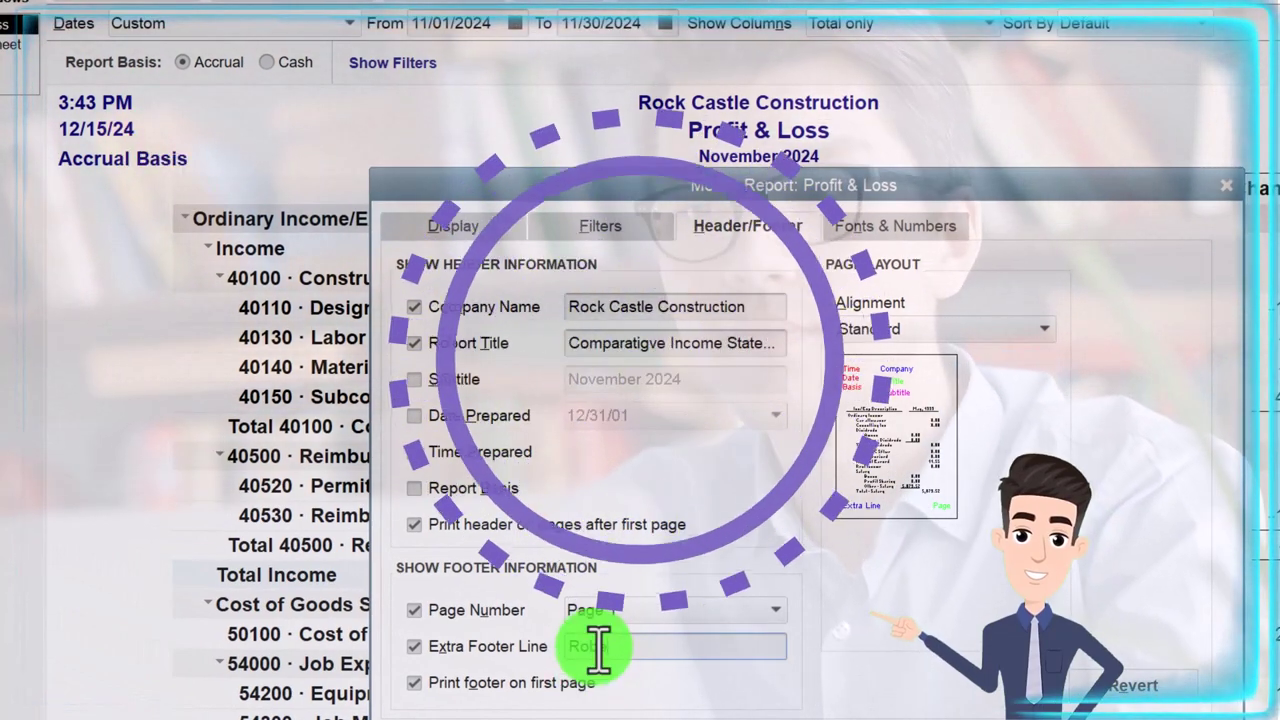
text(Robert)
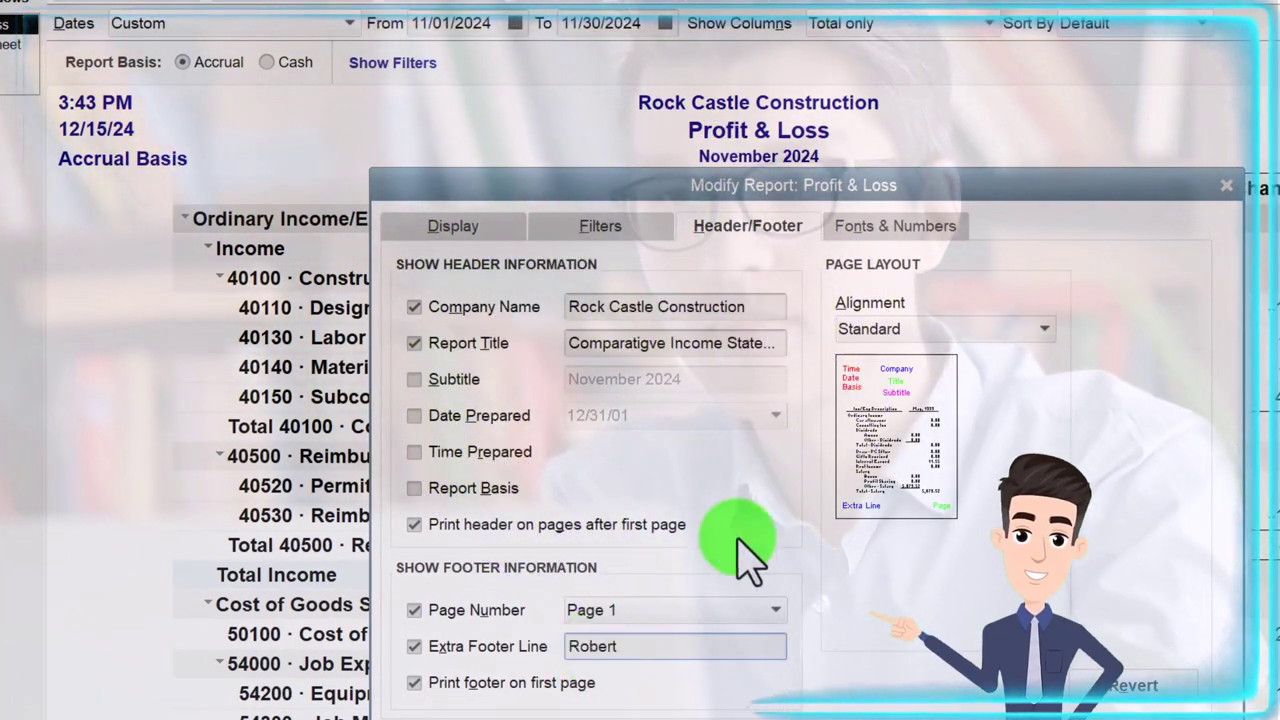
- Format negative numbers in parentheses and bright red, show all numbers without cents, and apply the customization to the report
click(866, 236)
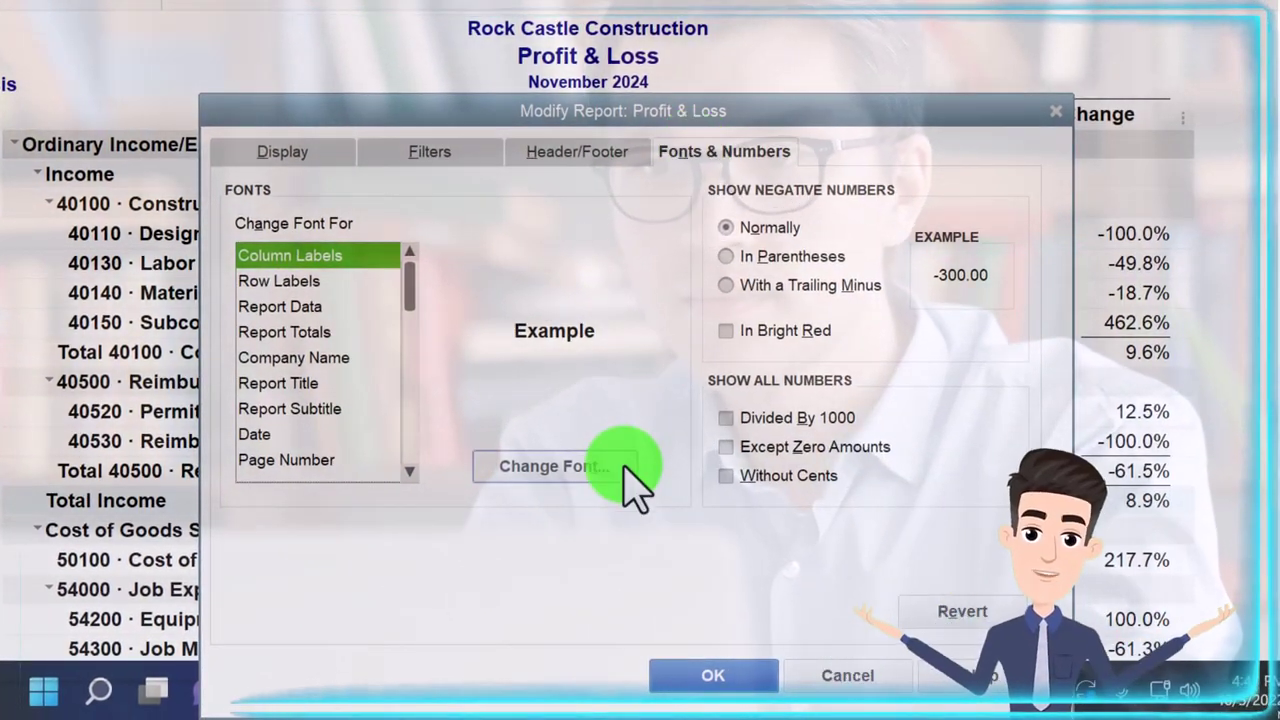
click(624, 466)
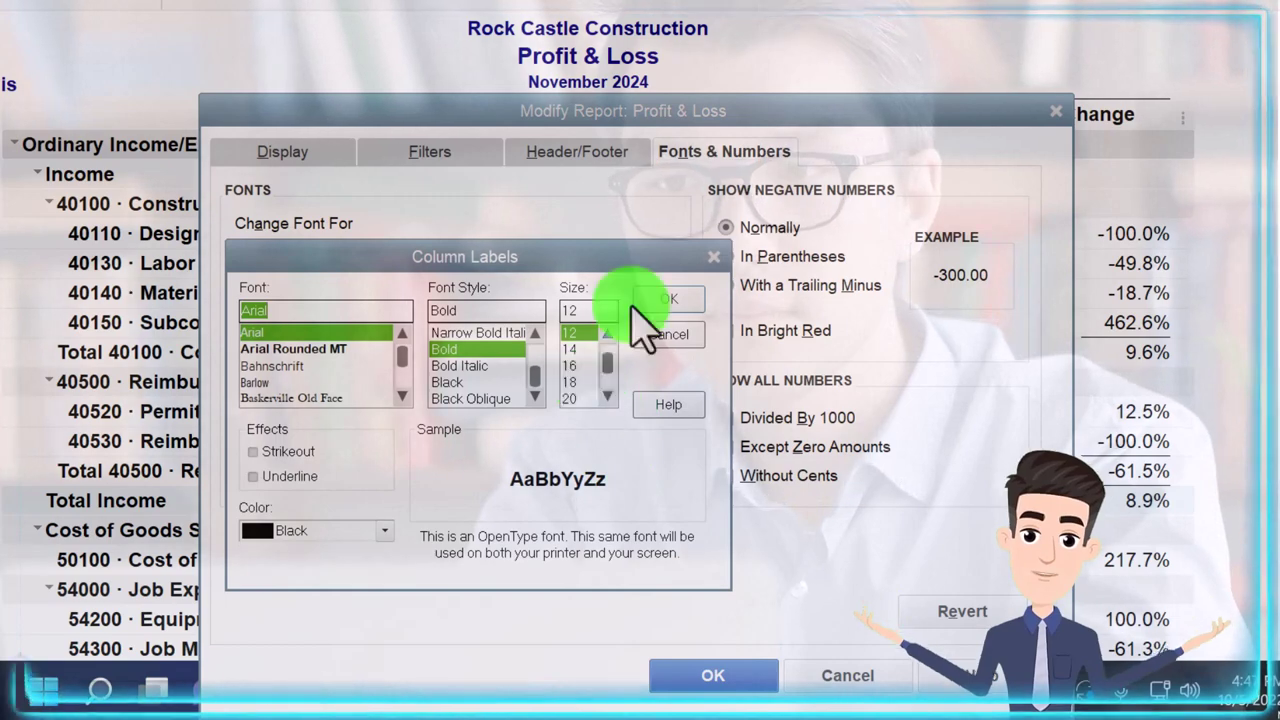
click(665, 295)
click(728, 256)
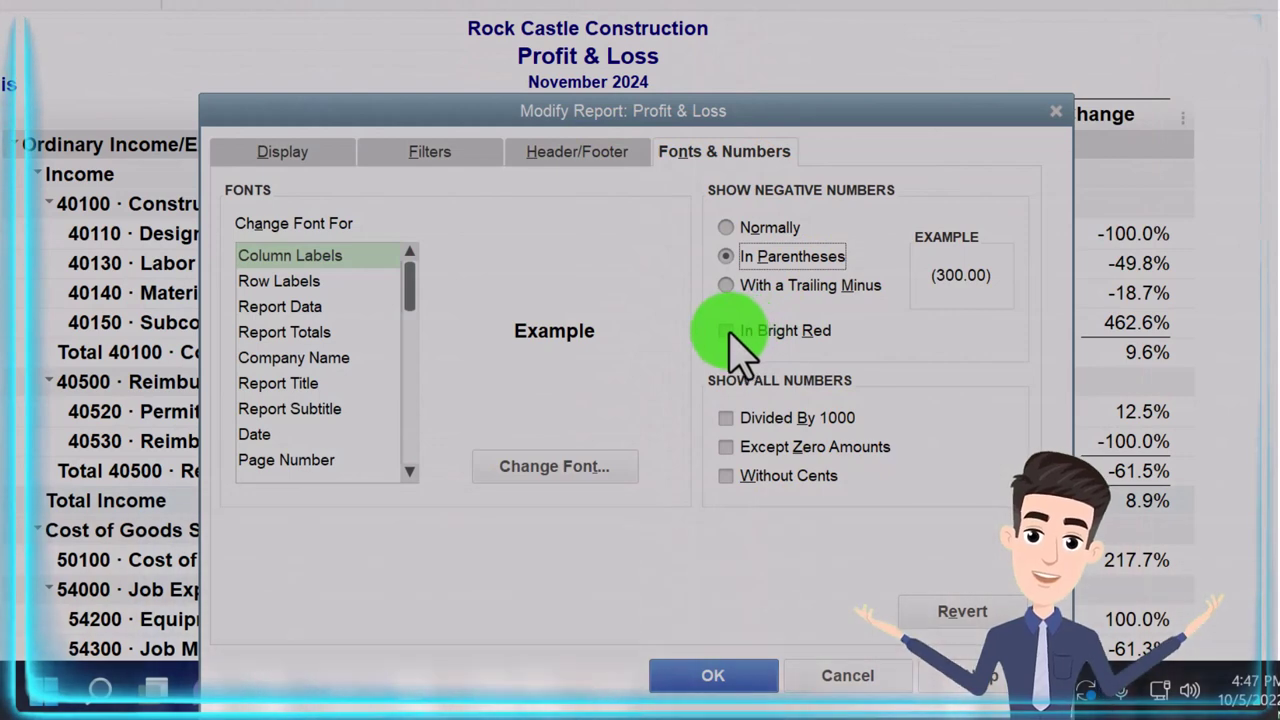
click(727, 330)
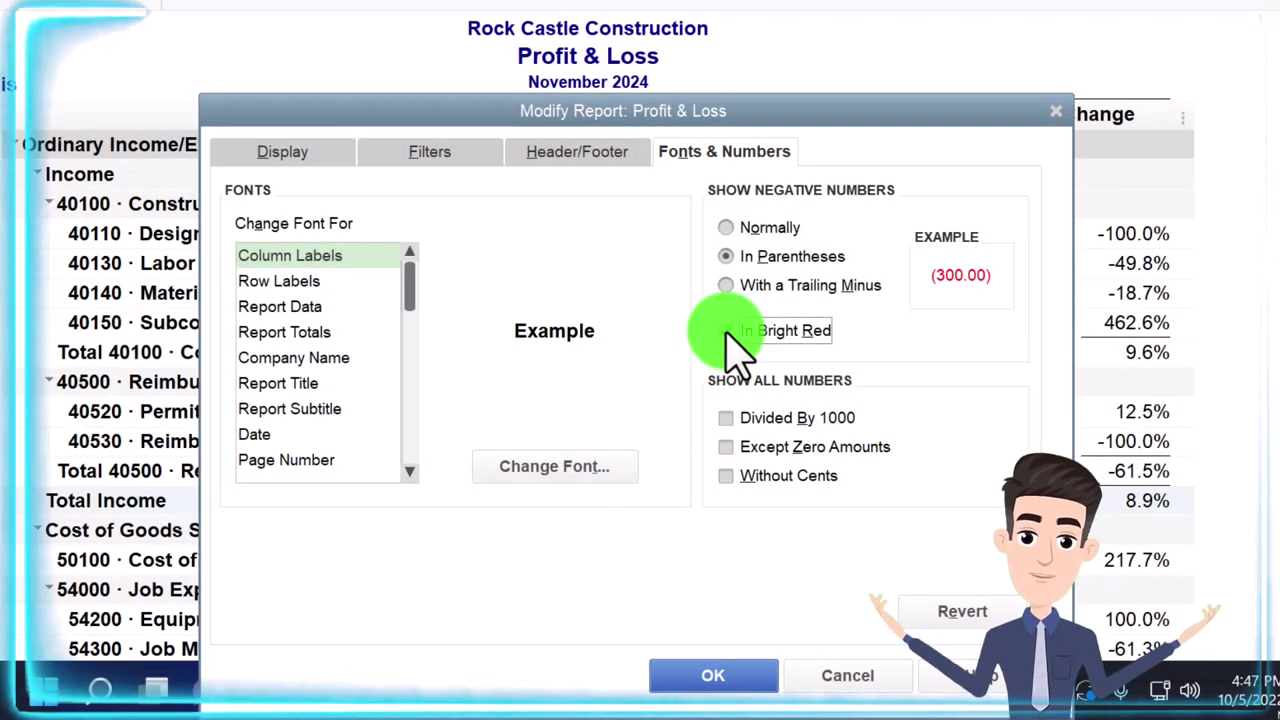
click(724, 477)
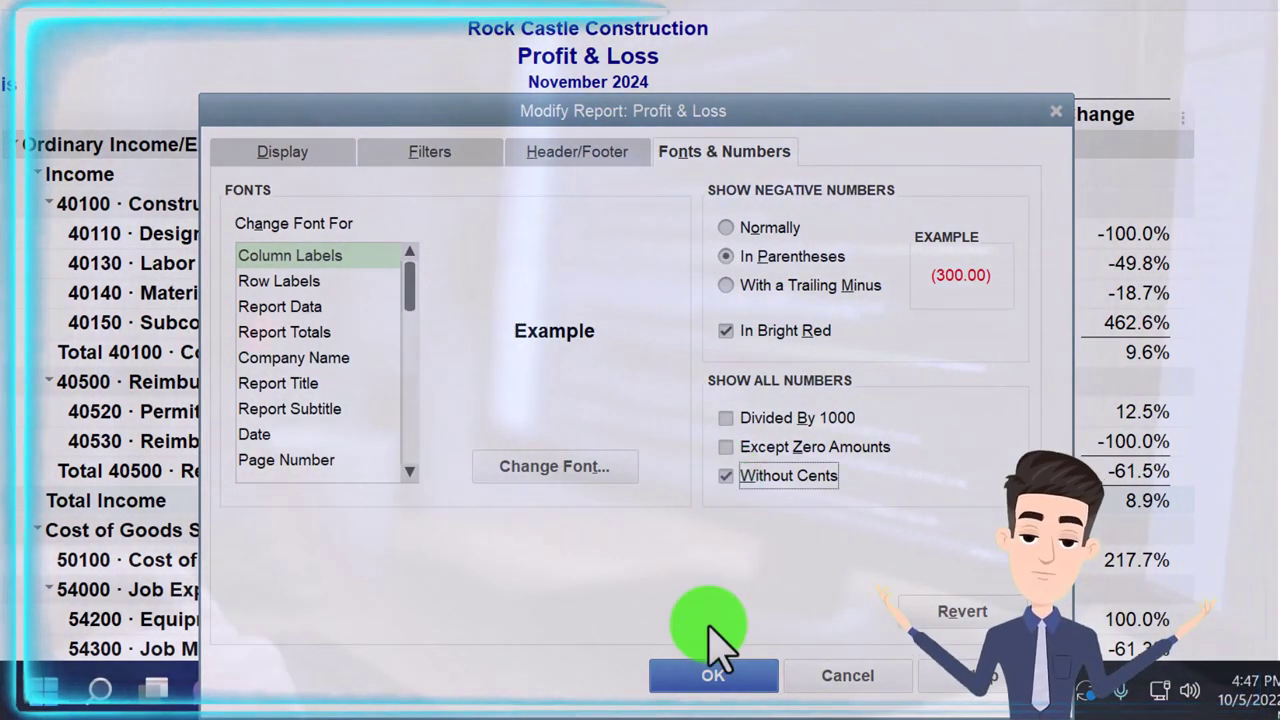
click(713, 675)
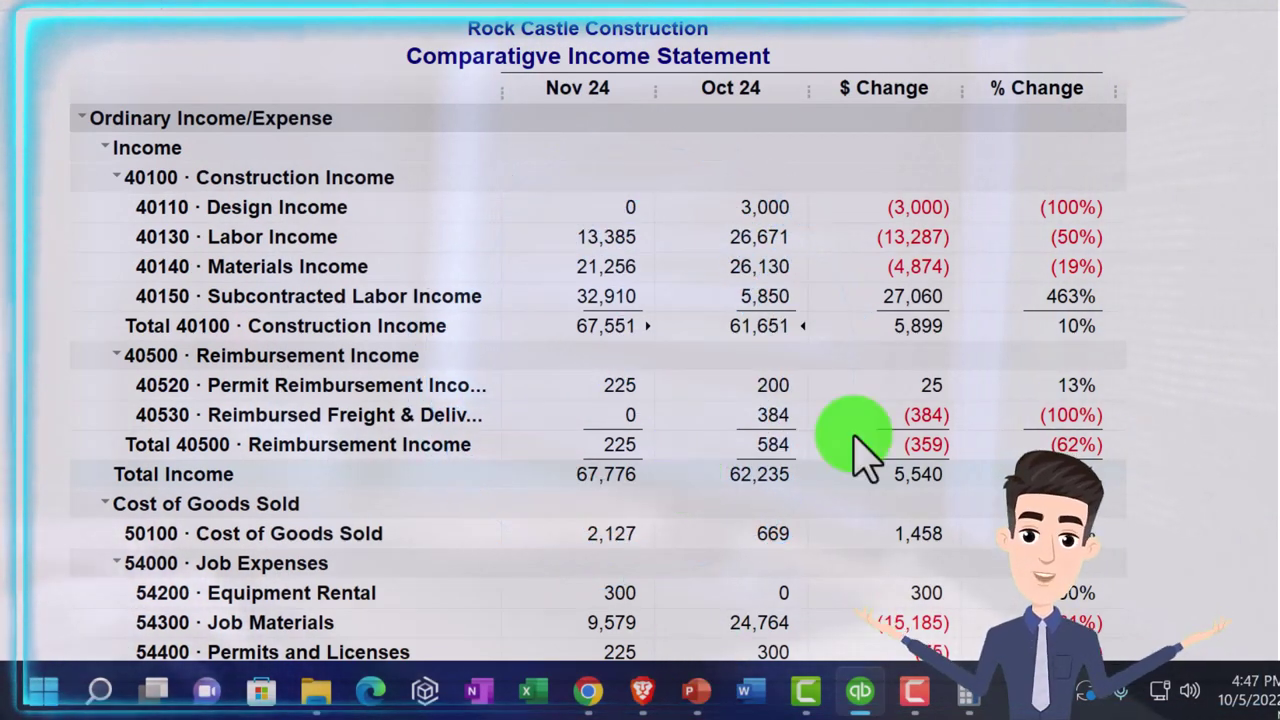
- Review the reformatted comparative income statement down to Net Income, and return to its beginning
scroll(1015, 305, down, 5)
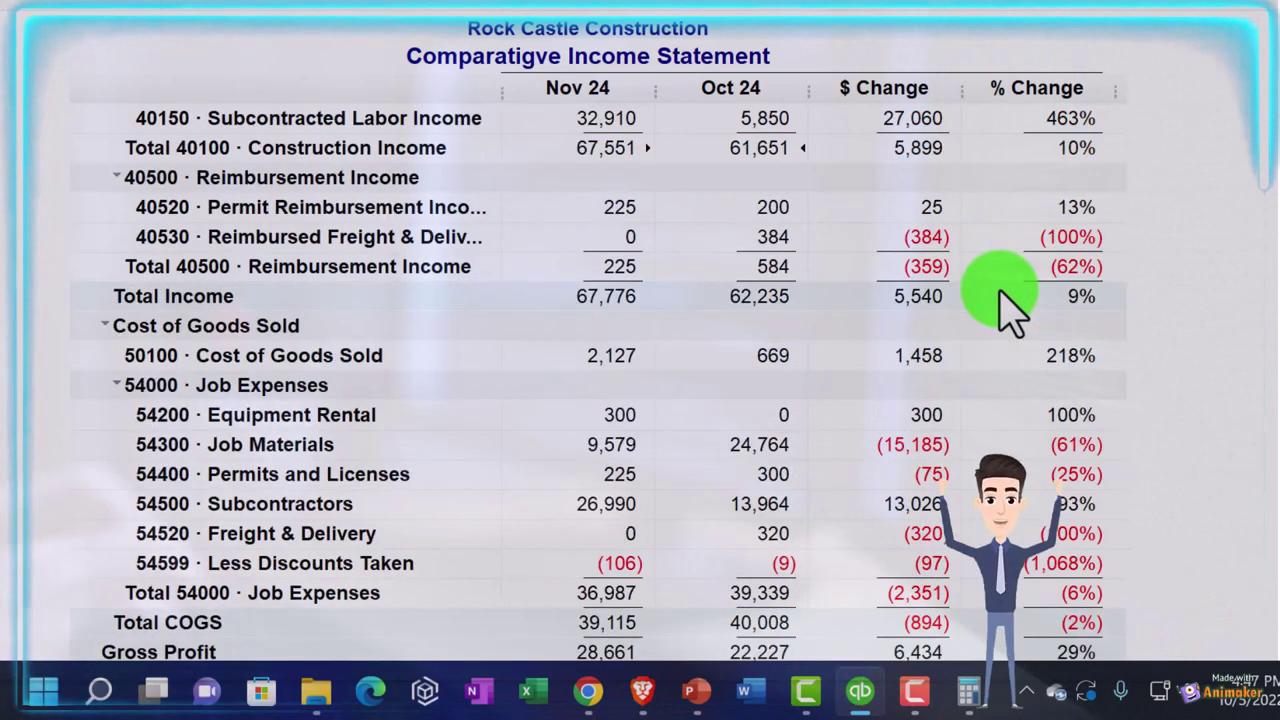
scroll(1010, 310, down, 6)
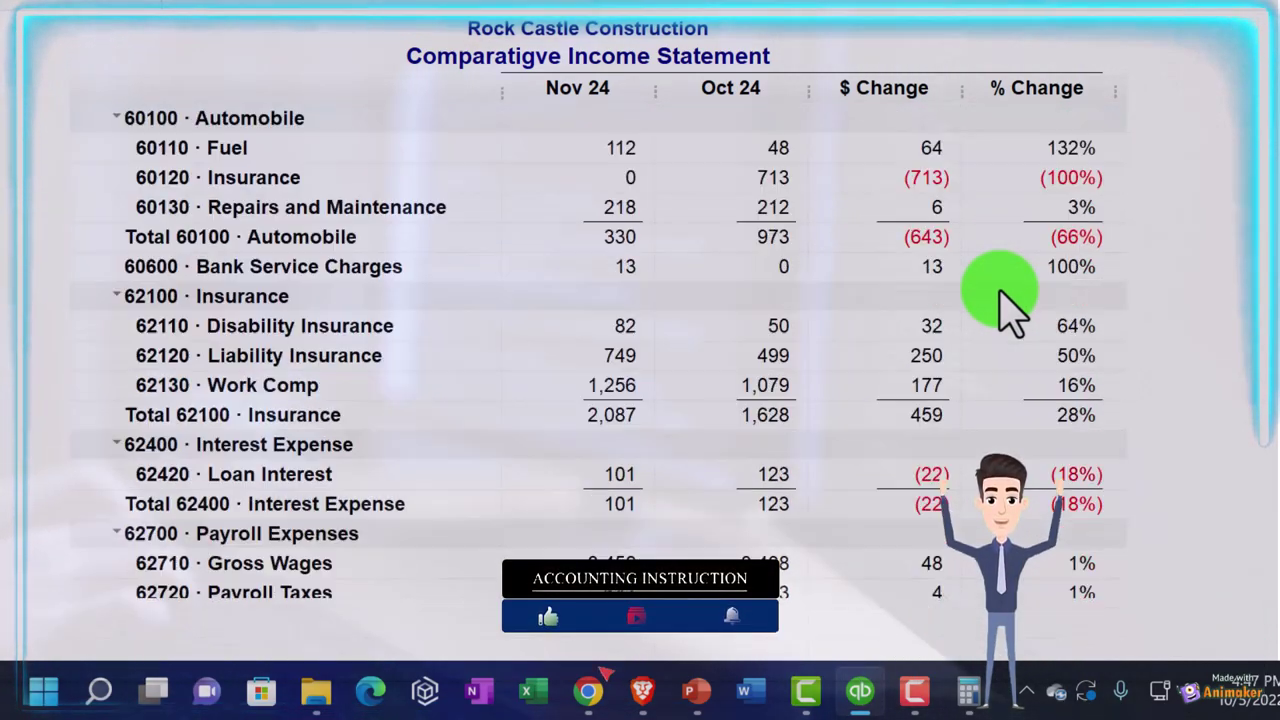
scroll(1005, 310, down, 4)
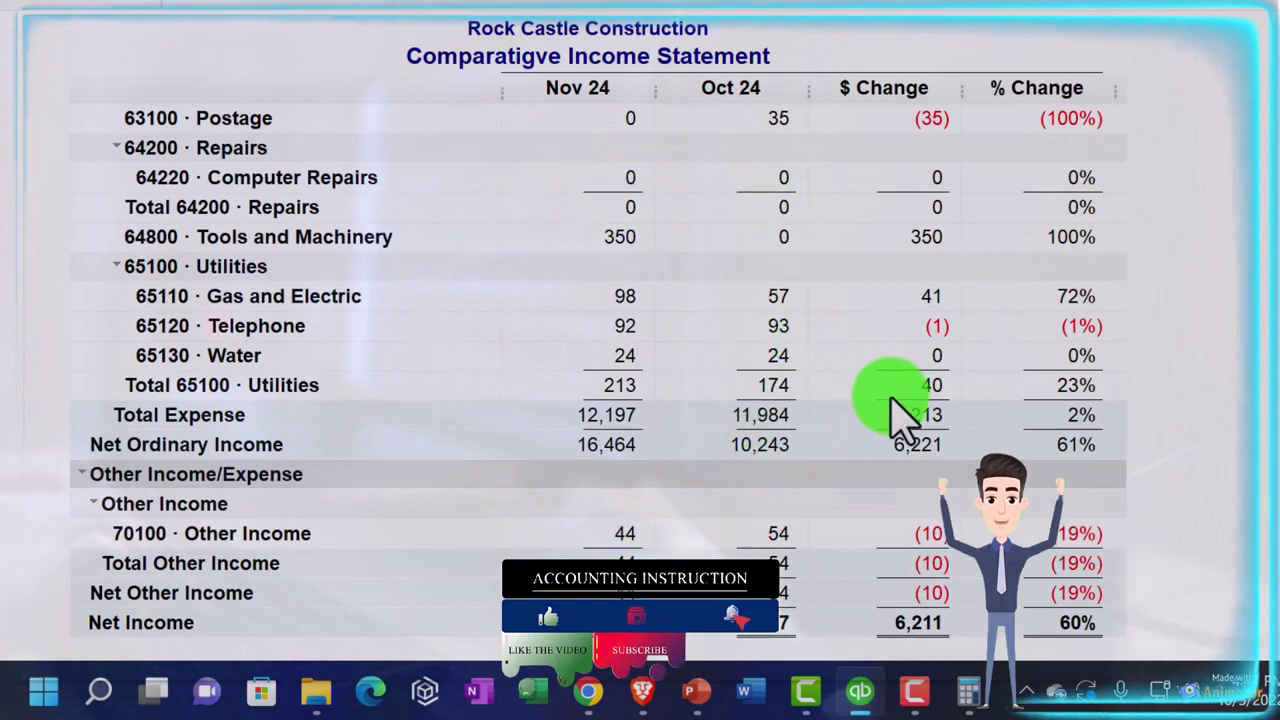
scroll(623, 417, up, 15)
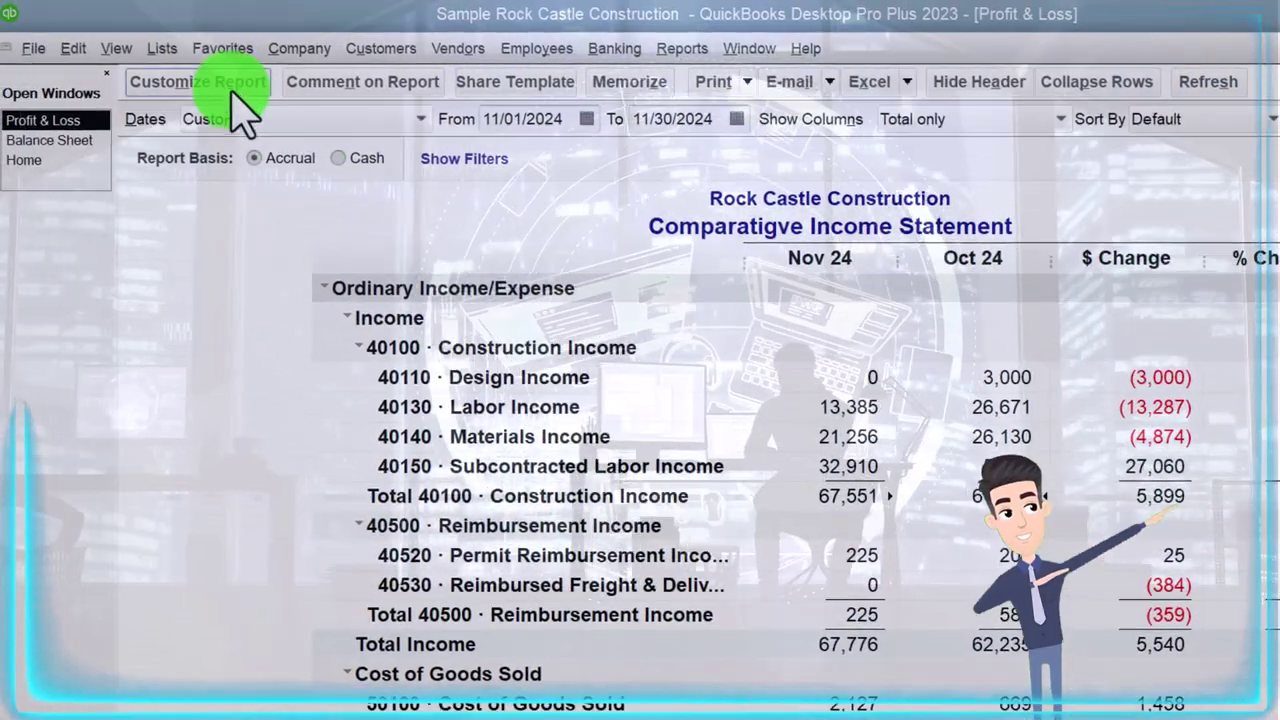
- Customize the report's date range to run from 10/01/2024 to 12/31/2024 and apply it
click(200, 82)
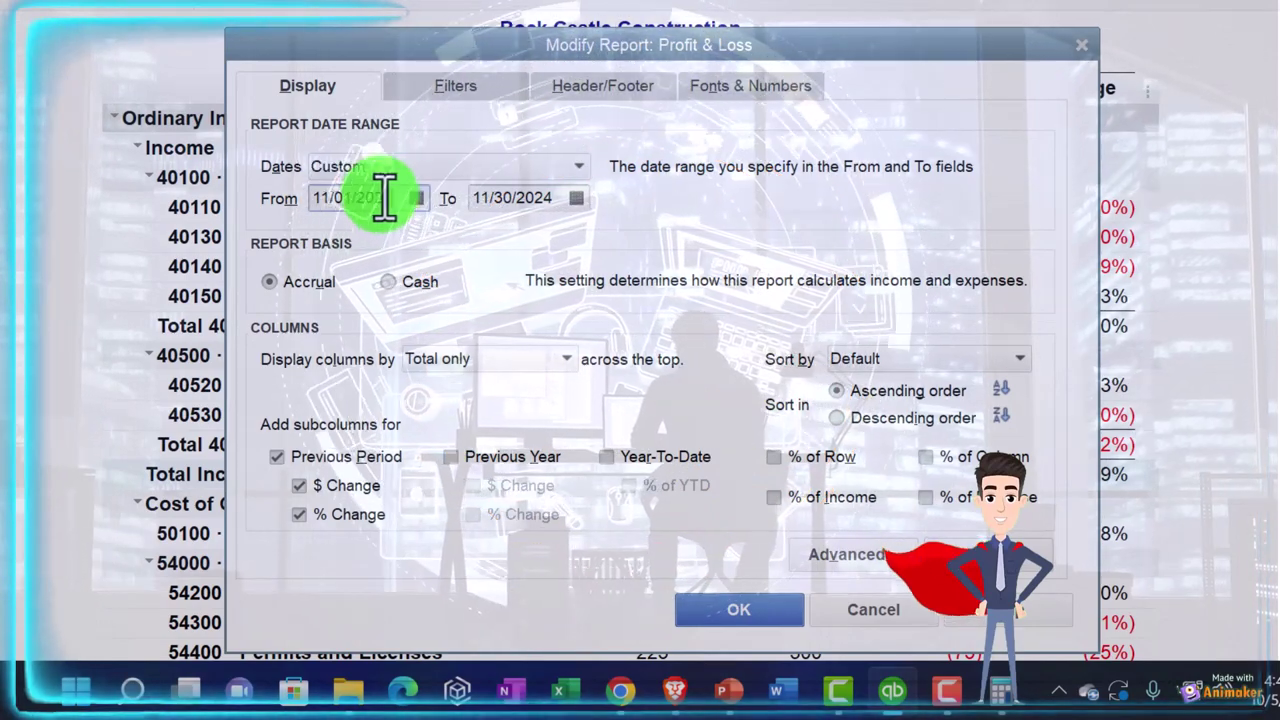
drag(385, 197, 241, 185)
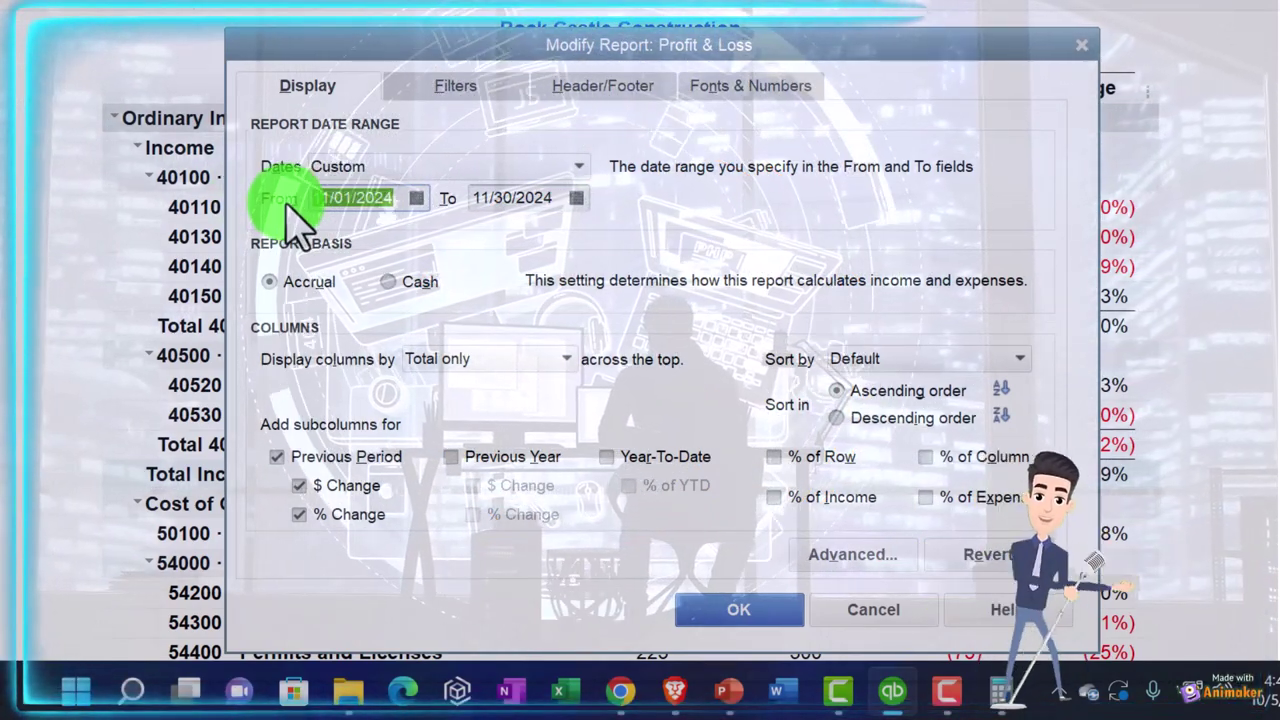
text(10/01/2024)
key(Tab)
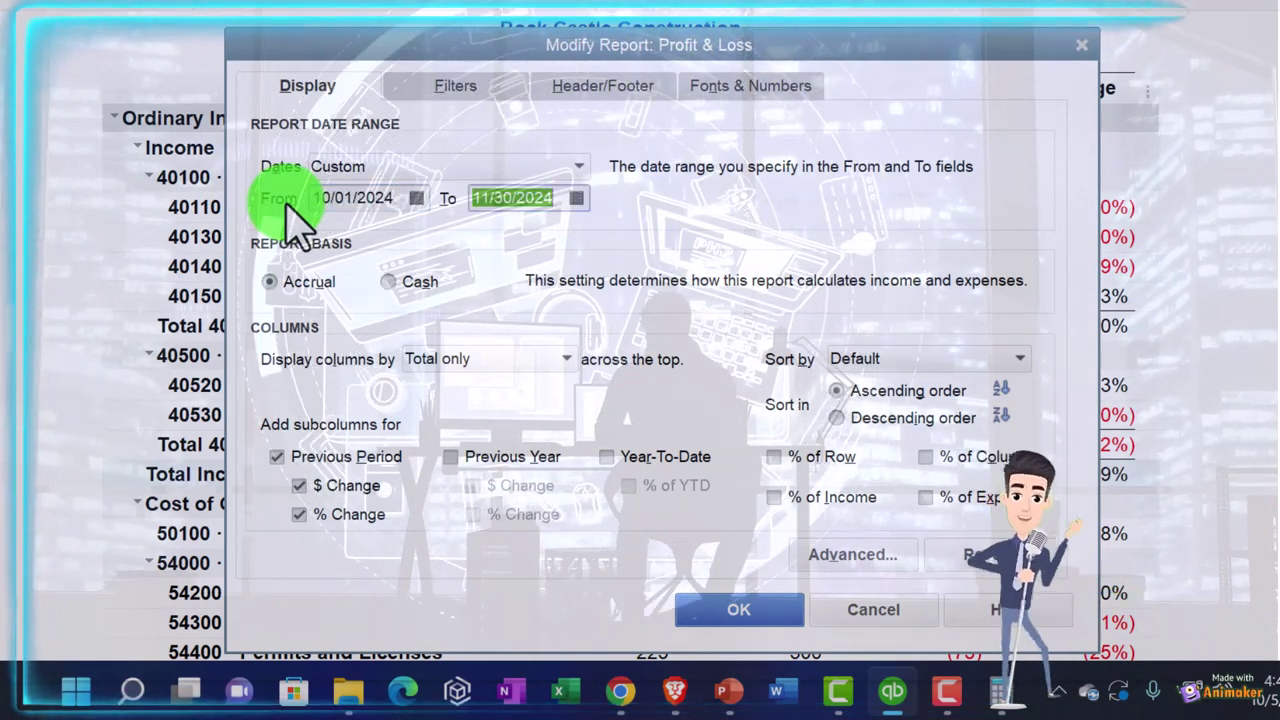
text(12/31/2024)
key(Tab)
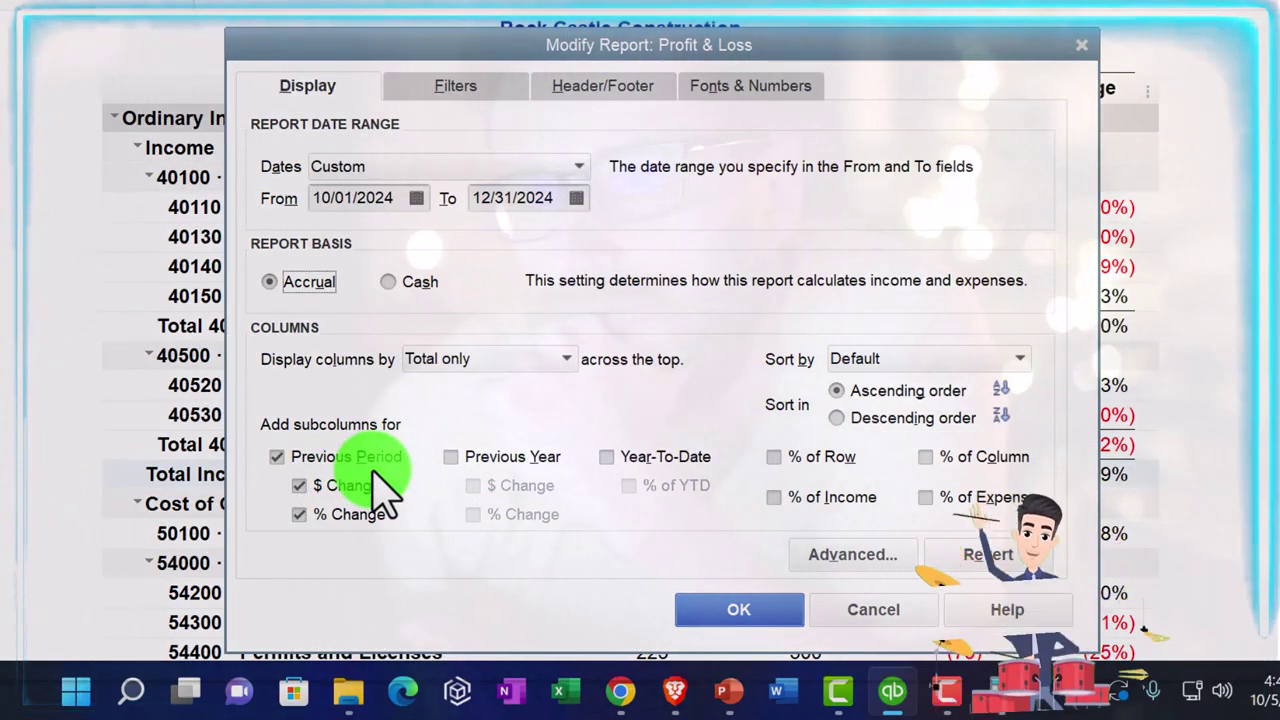
click(729, 612)
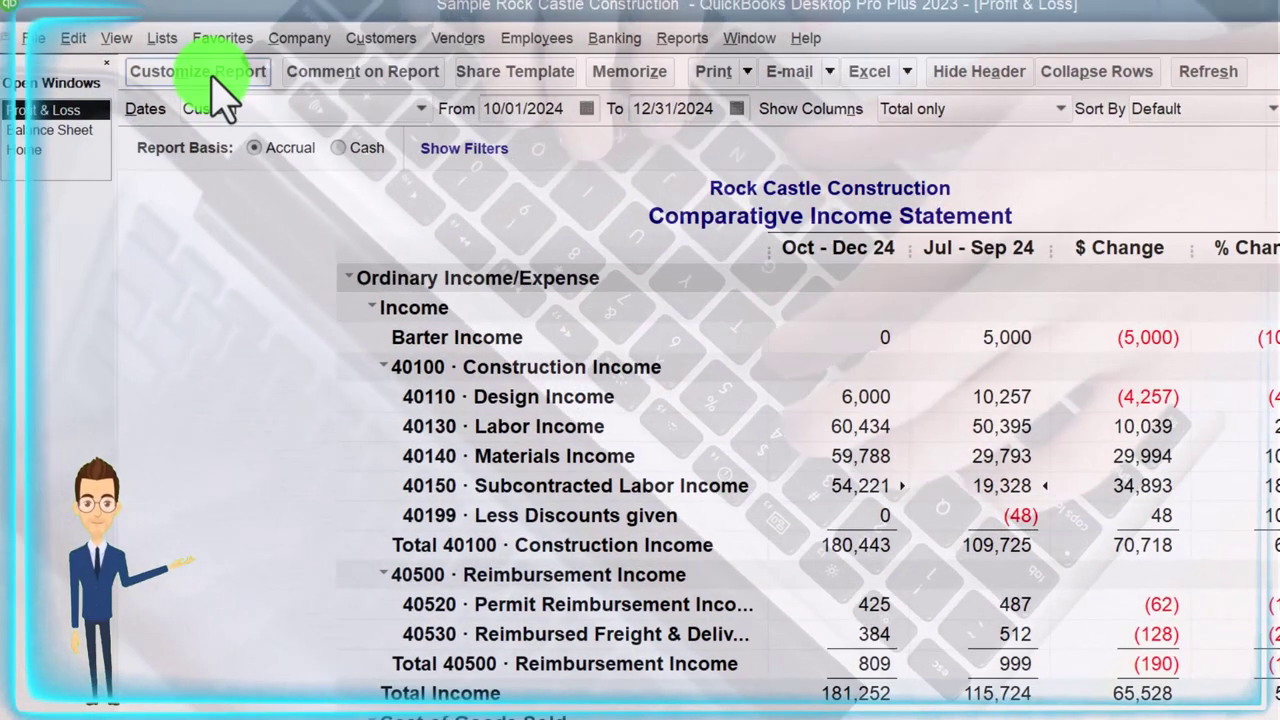
- Customize the Profit & Loss report to run from 01/01/2024 to 12/31/2024 and apply the change
click(215, 90)
key(Tab)
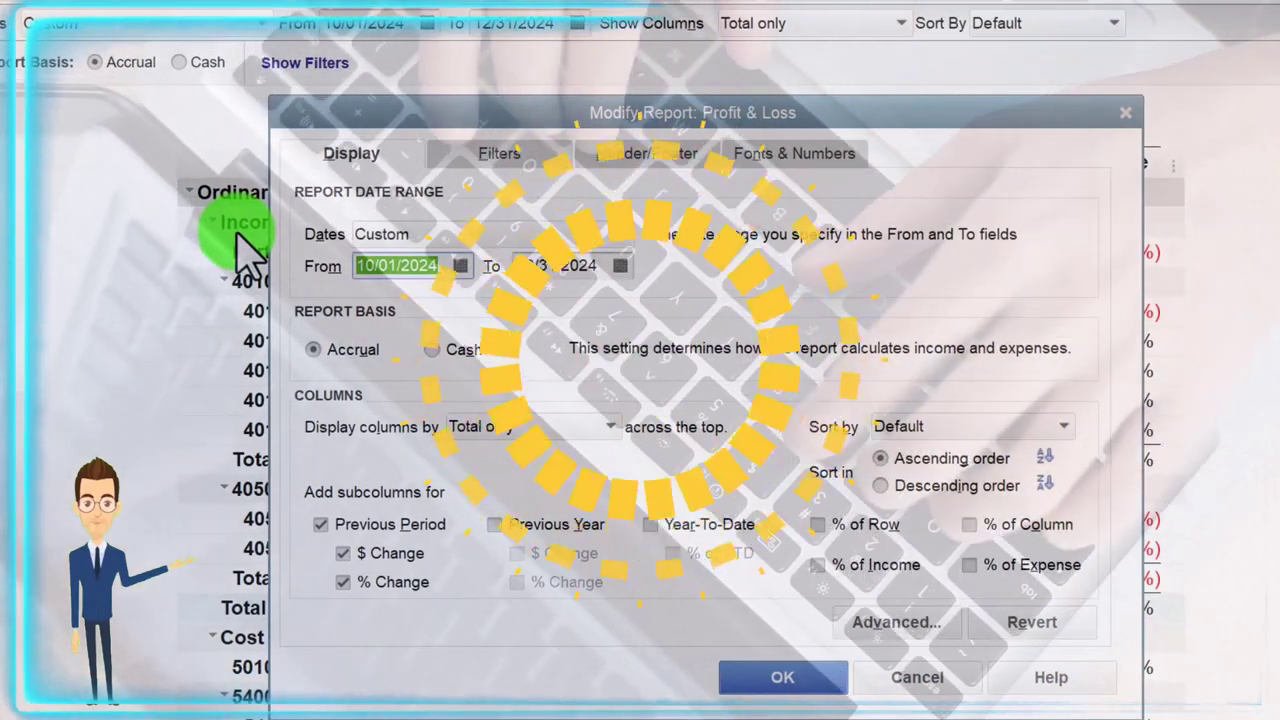
text(01024)
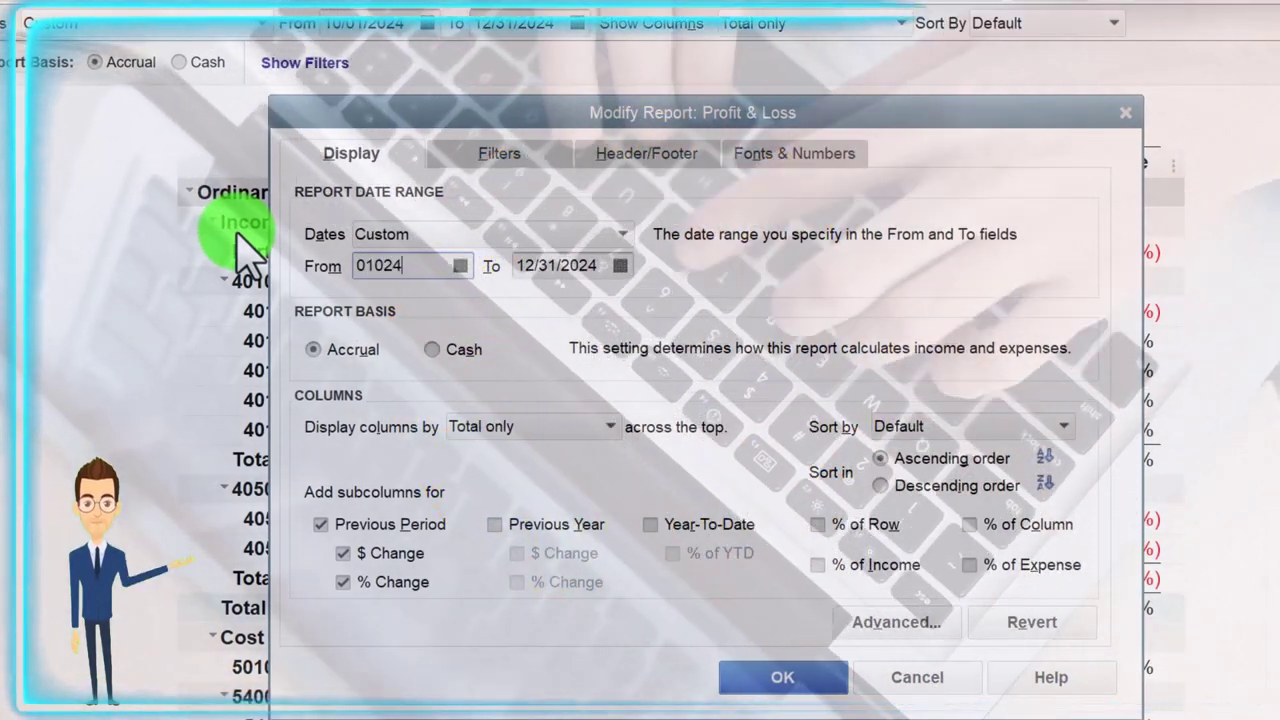
key(BackSpace)
key(BackSpace)
key(BackSpace)
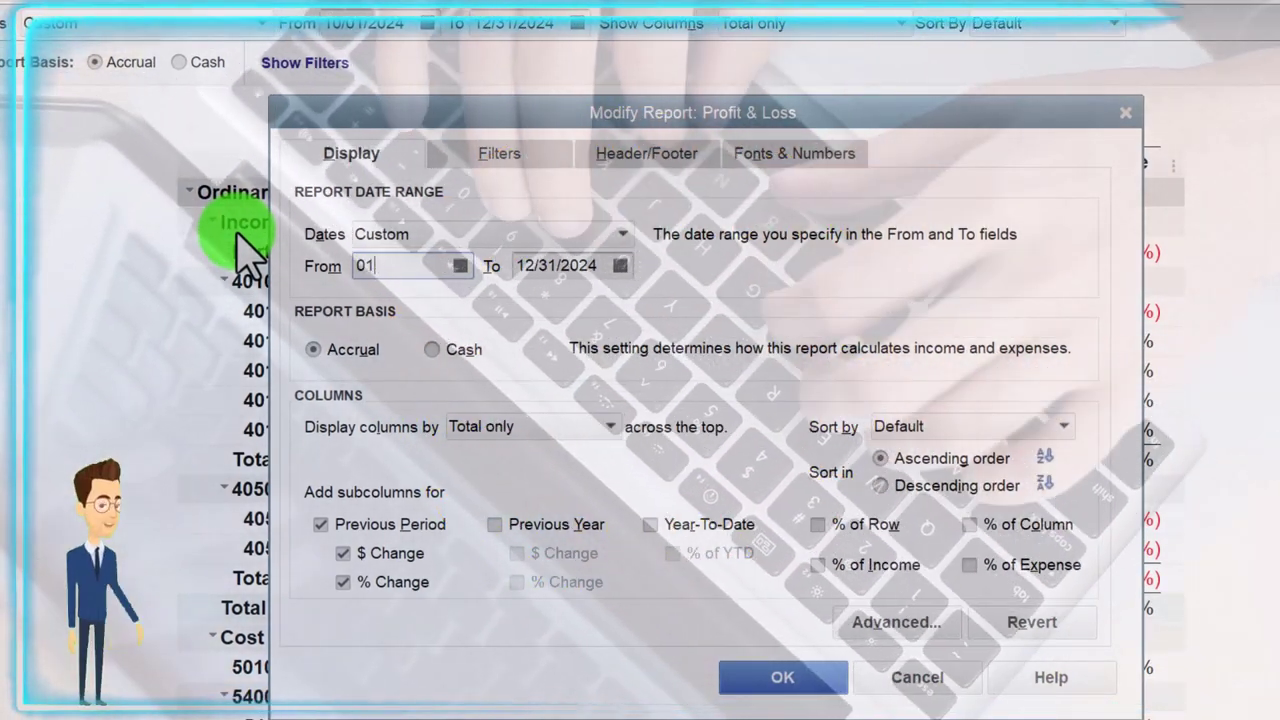
text(012024)
key(Tab)
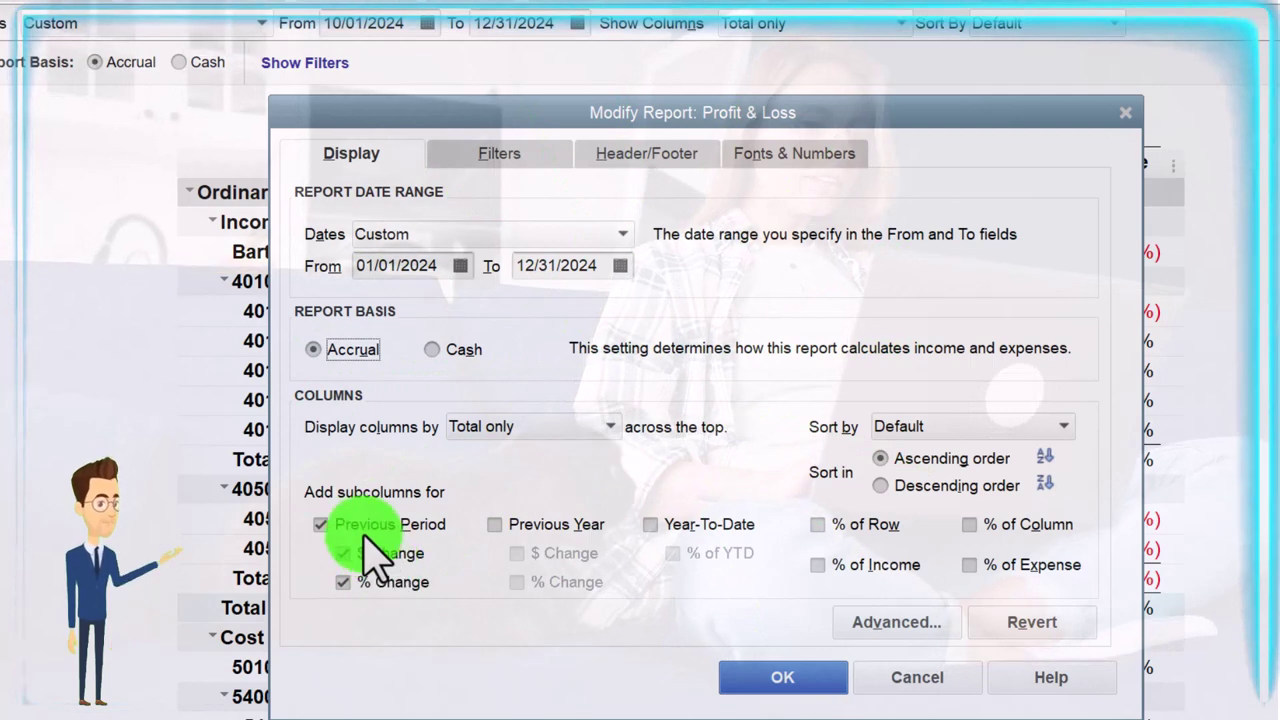
click(757, 686)
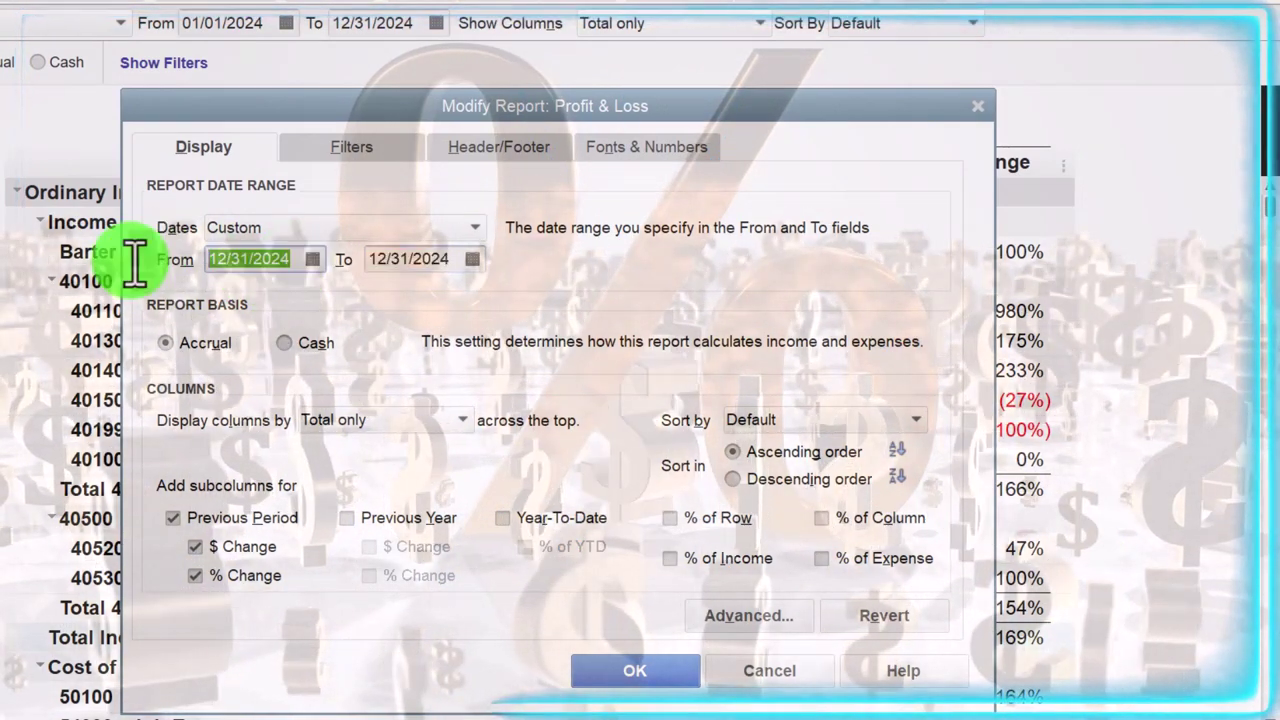
- Start the report on 12/01/2024, replace the previous period comparison with Previous Year including $ Change and % Change, and apply it
text(01)
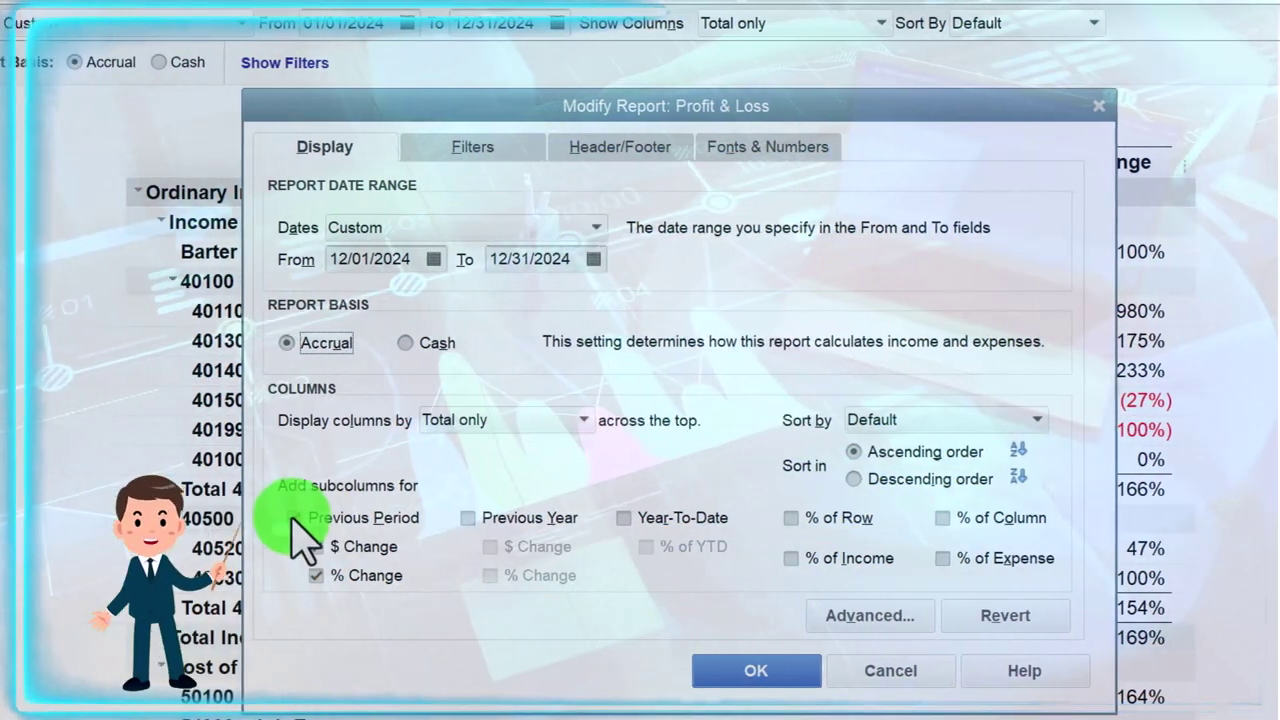
click(258, 518)
click(488, 518)
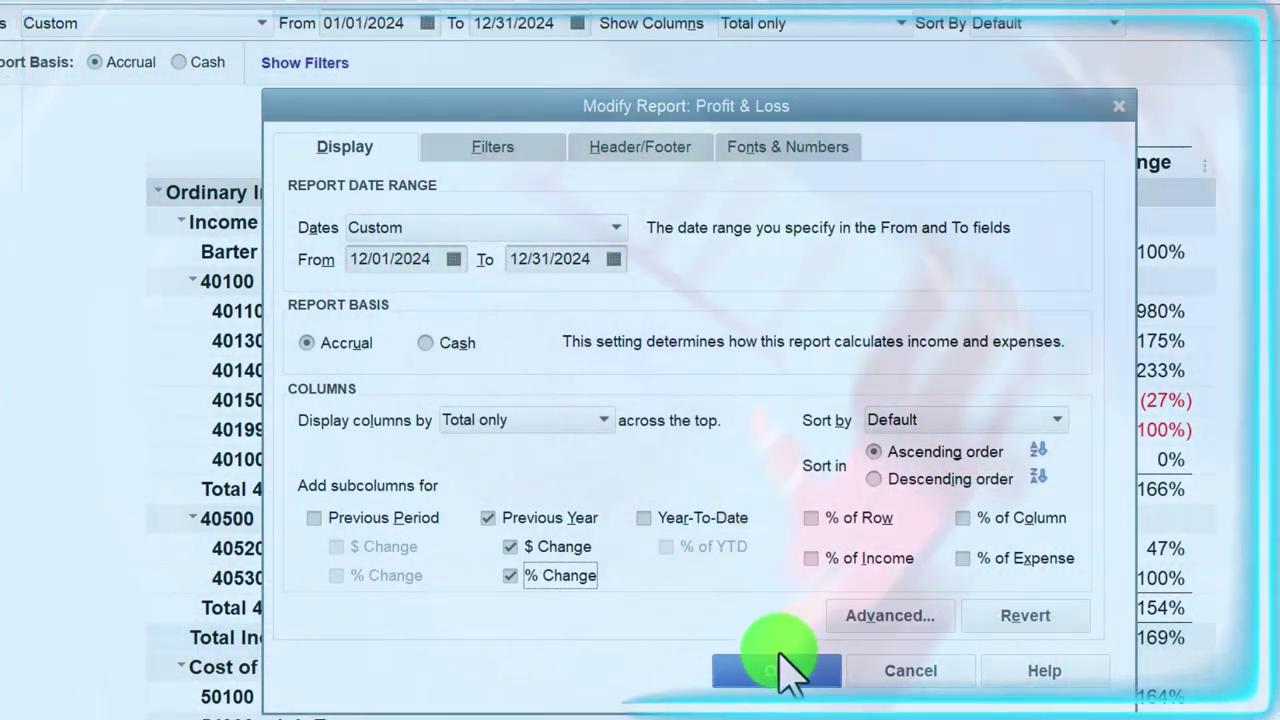
click(780, 672)
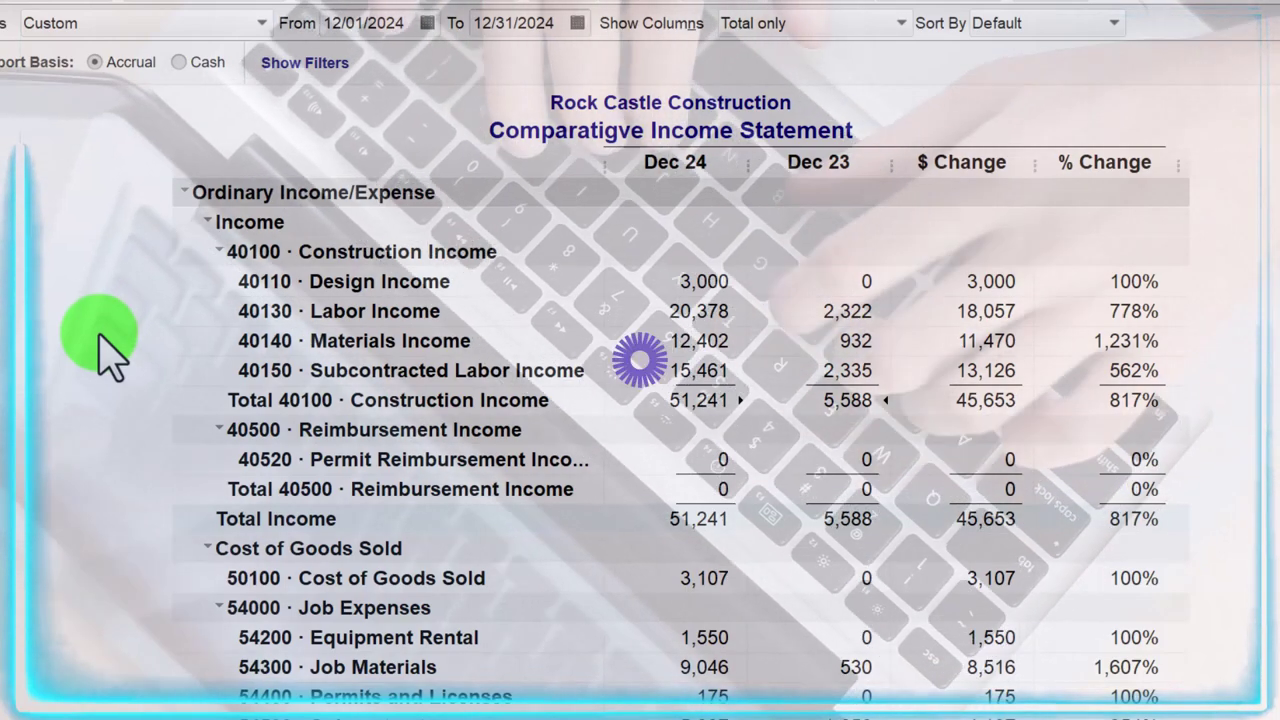
- Customize the report's date range to run from 11/01/2024 to 11/30/2024
click(60, 5)
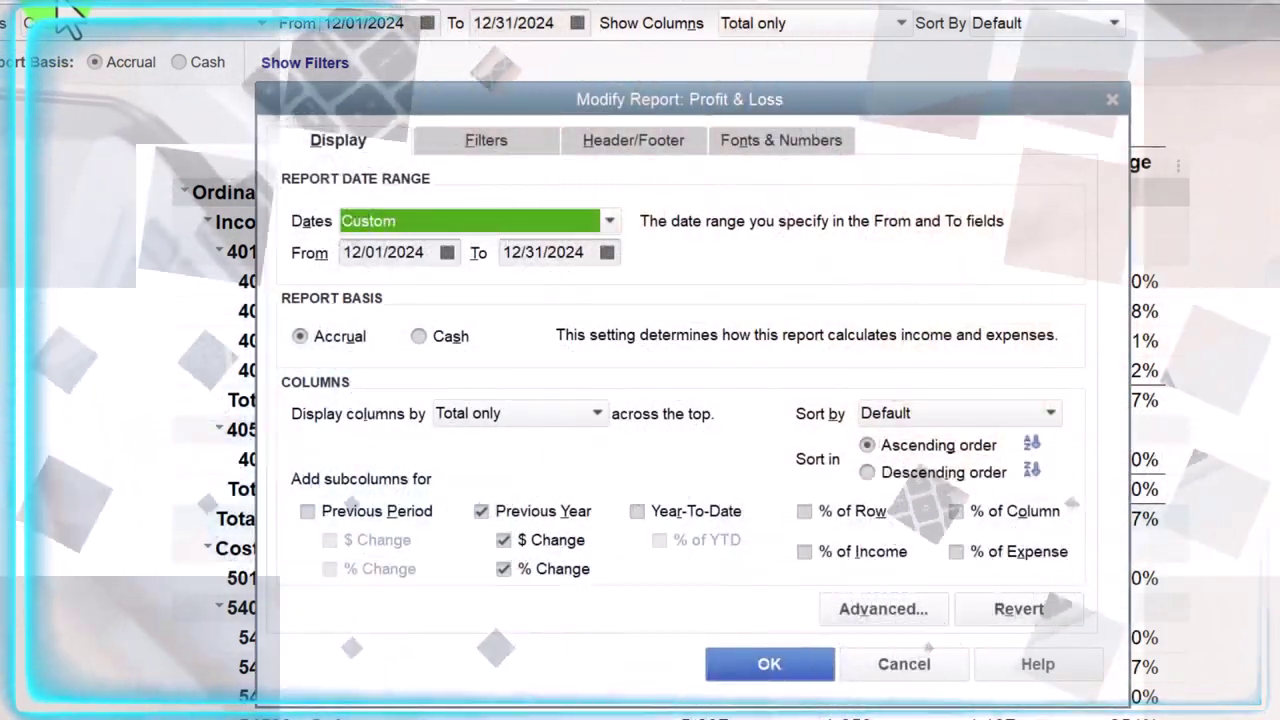
key(Tab)
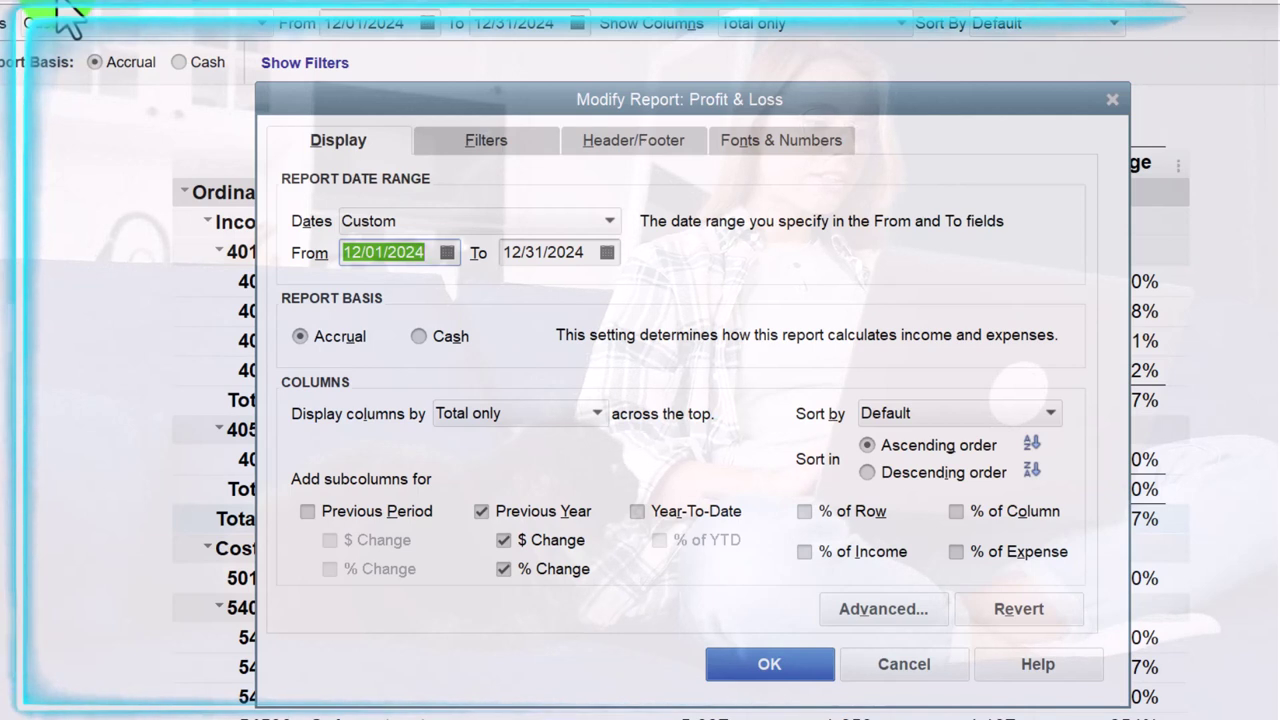
text(024)
key(Tab)
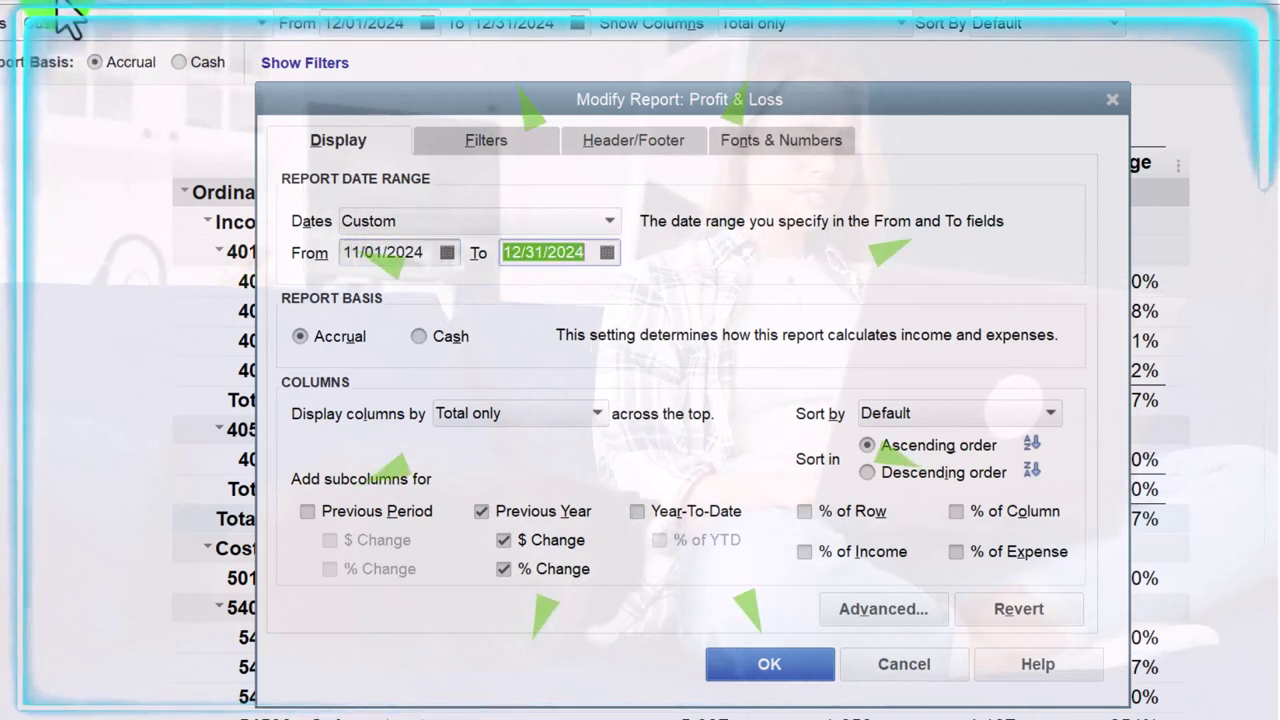
text(113)
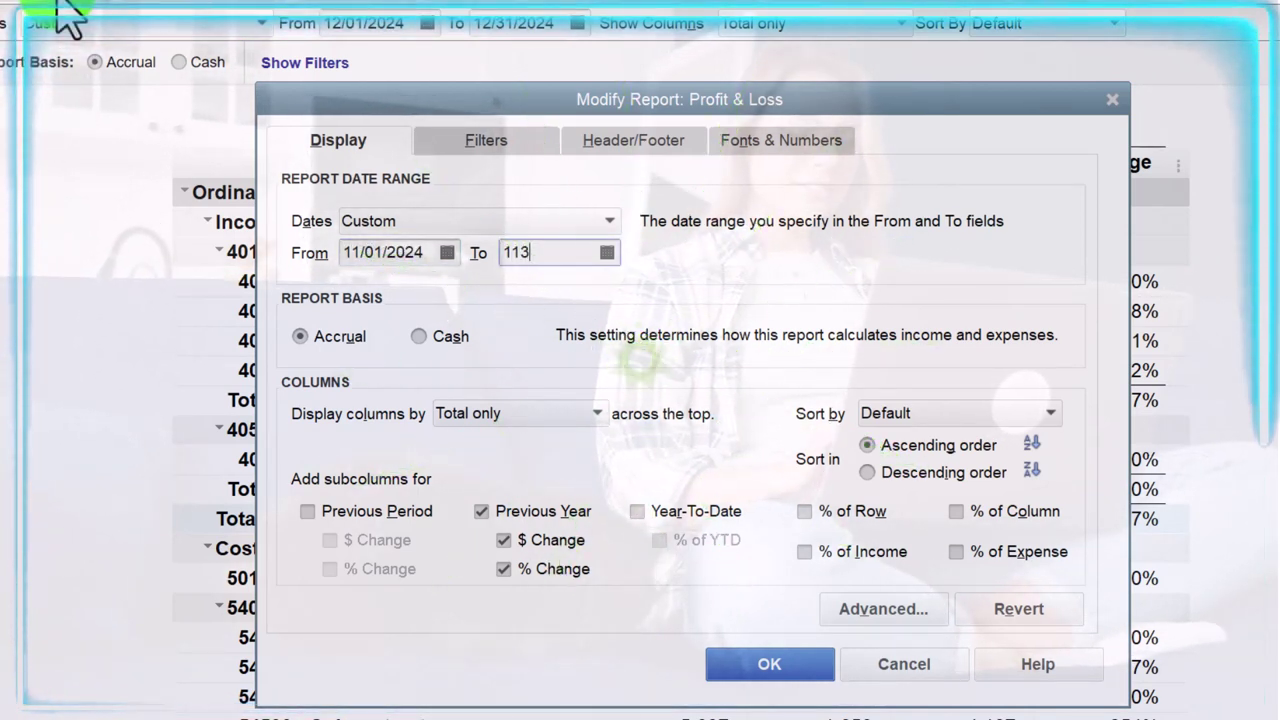
- Replace the Previous Year comparison with Previous Period, including $ Change and % Change, and apply it to the report
click(482, 511)
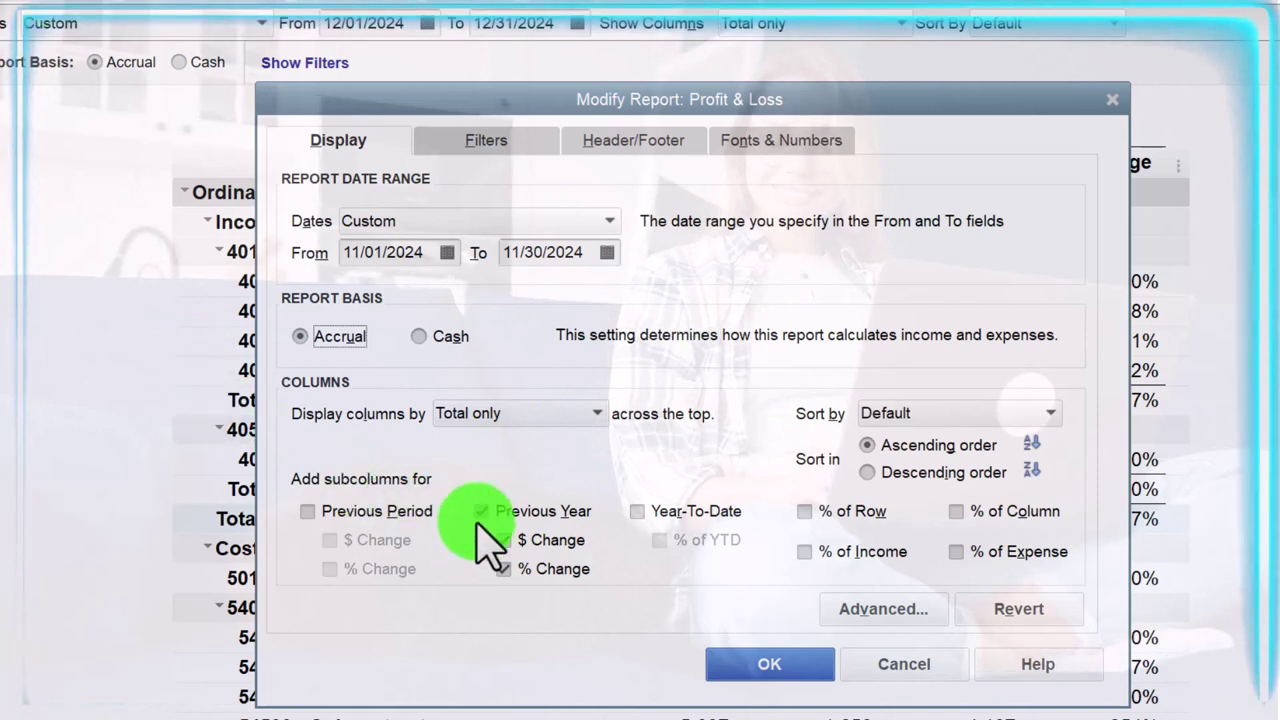
click(309, 512)
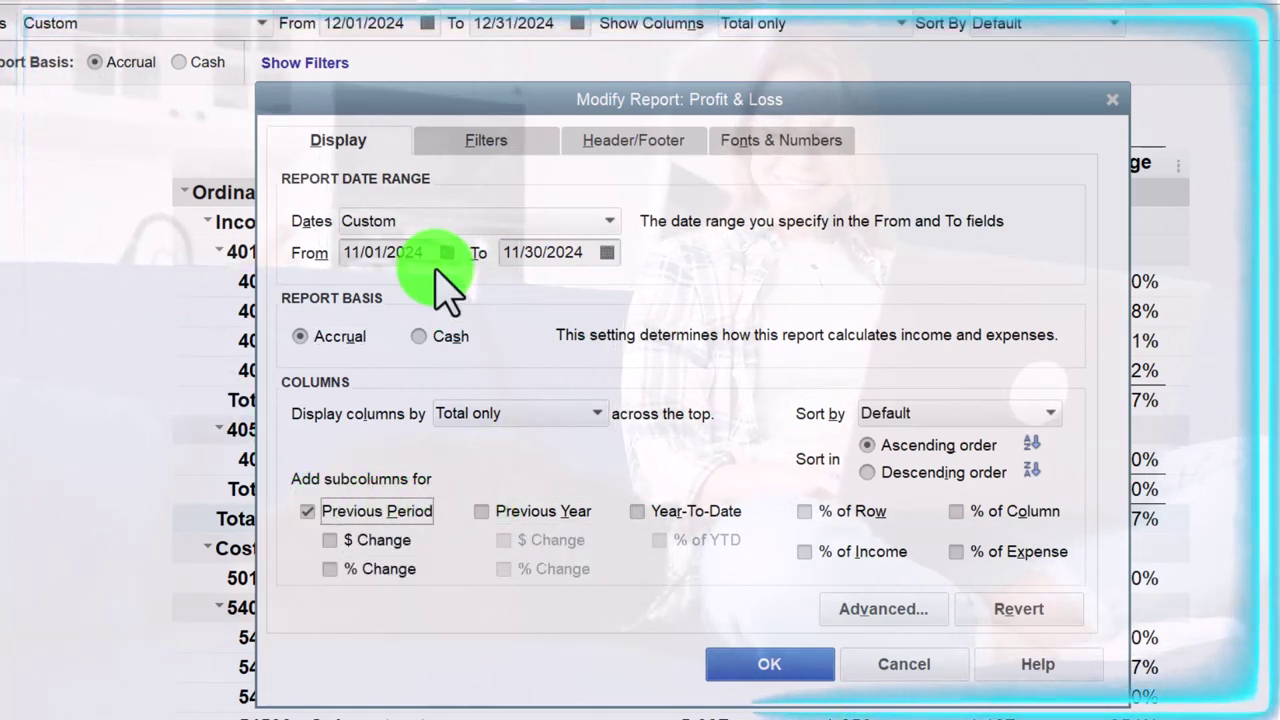
click(329, 541)
click(329, 569)
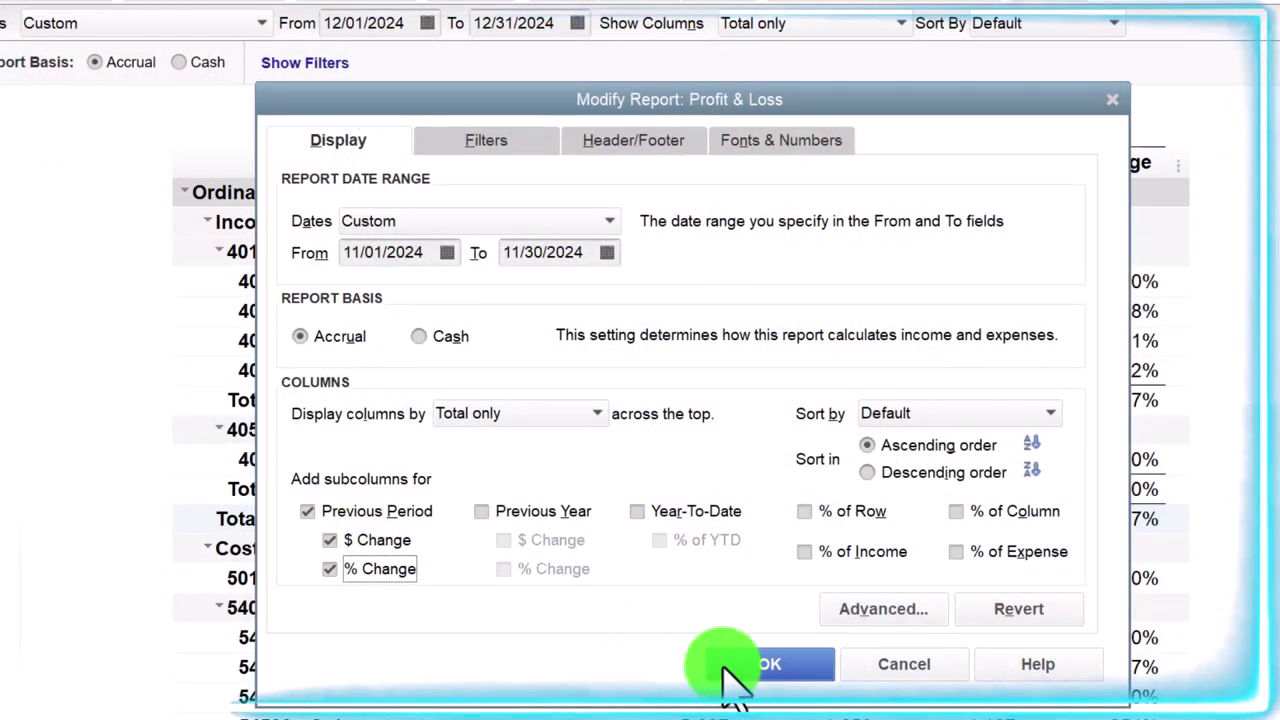
click(750, 665)
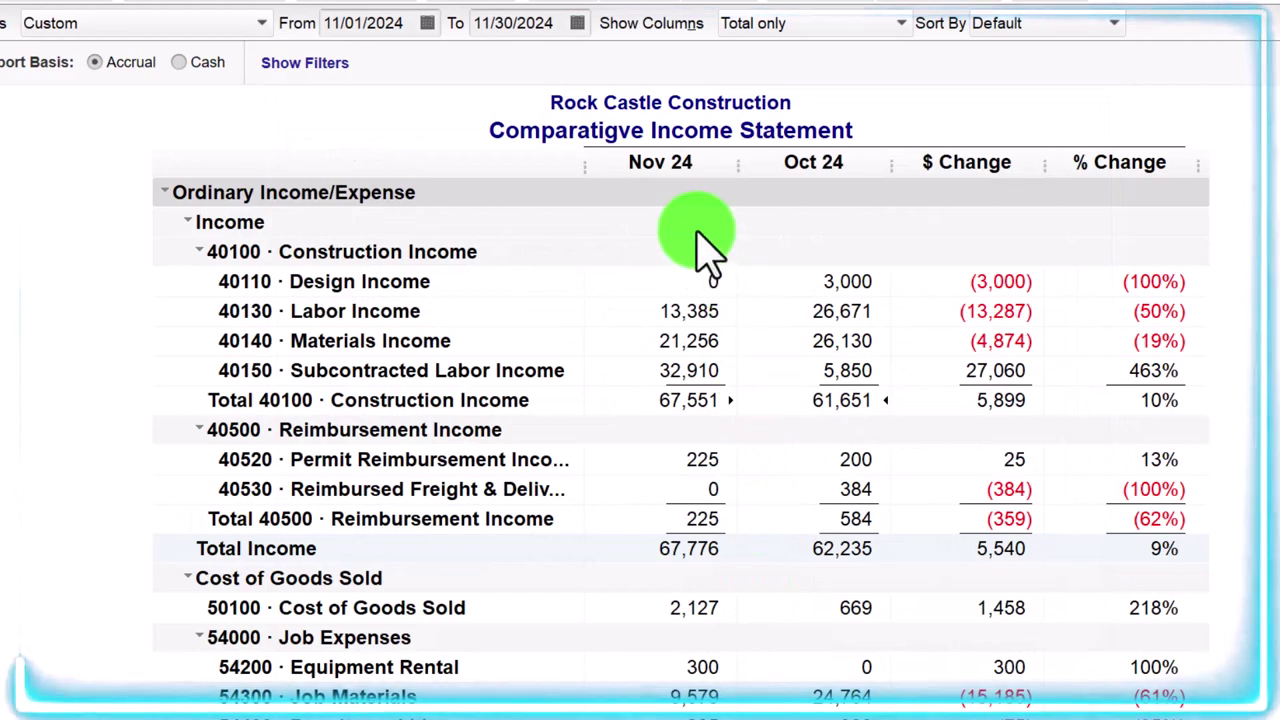
- Review the November and October comparison down through the expense accounts, and return to the start of the report
scroll(808, 243, down, 4)
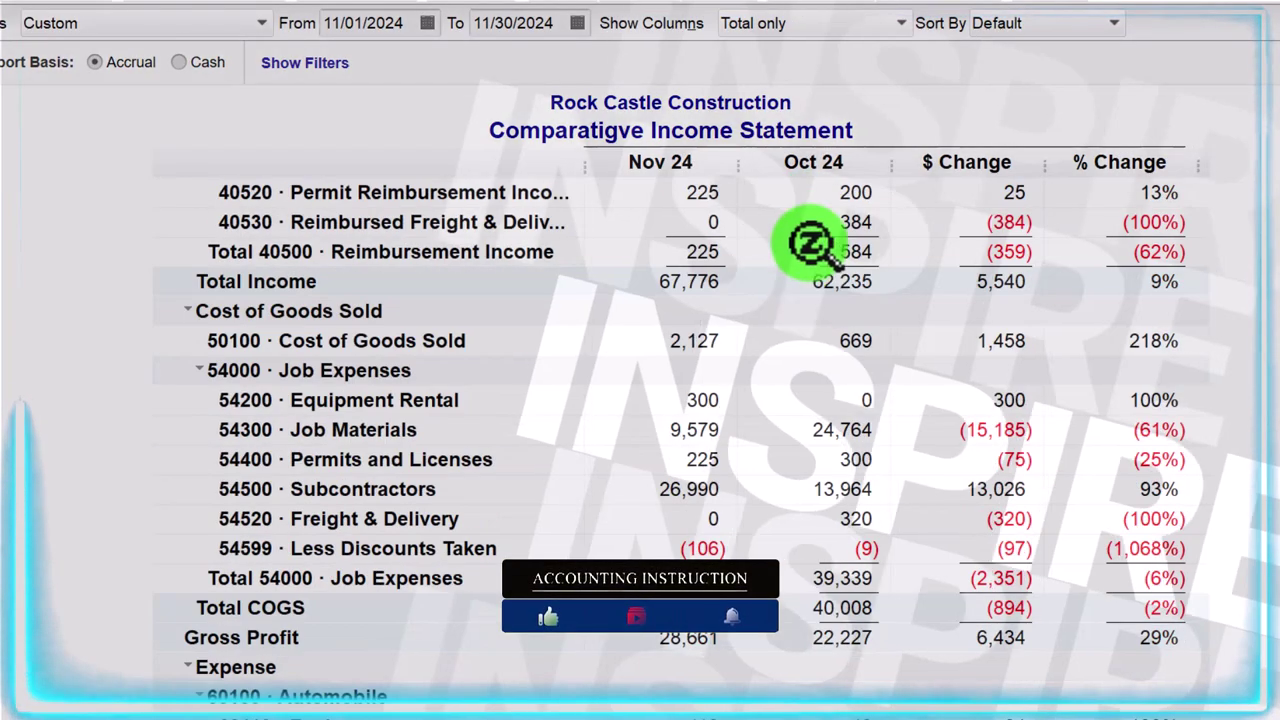
scroll(812, 360, down, 10)
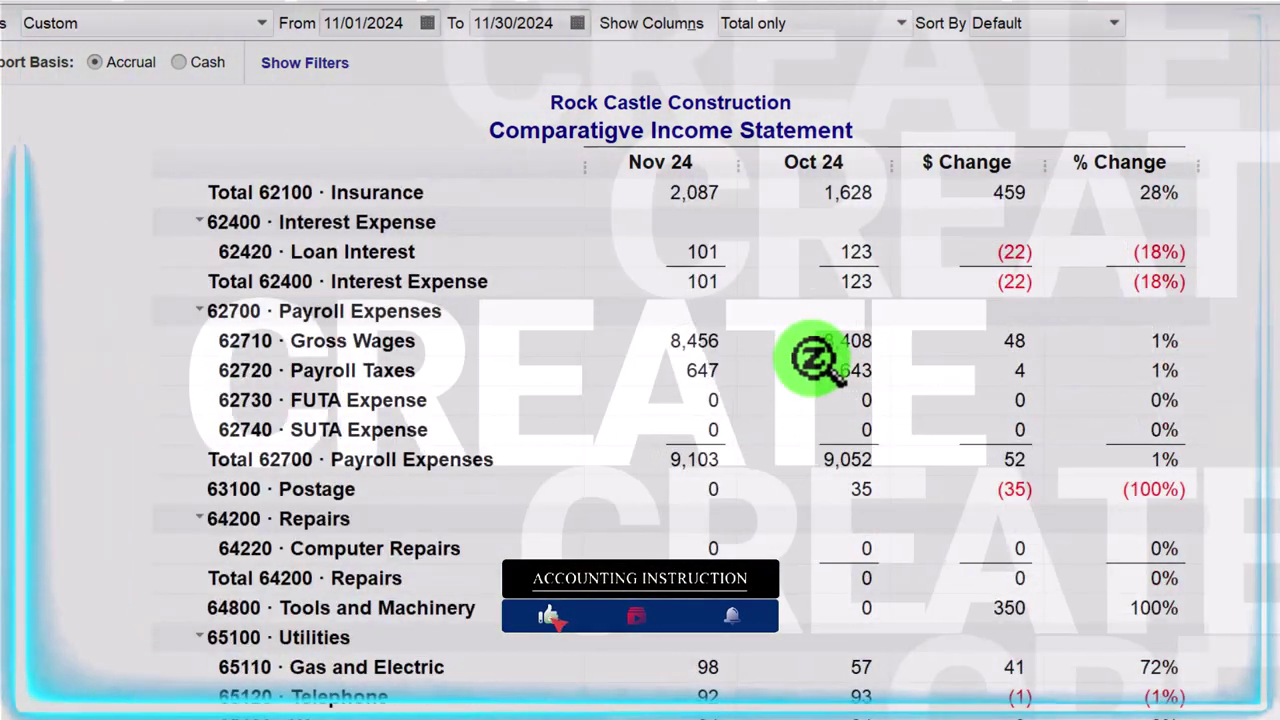
scroll(813, 358, down, 1)
scroll(813, 358, up, 7)
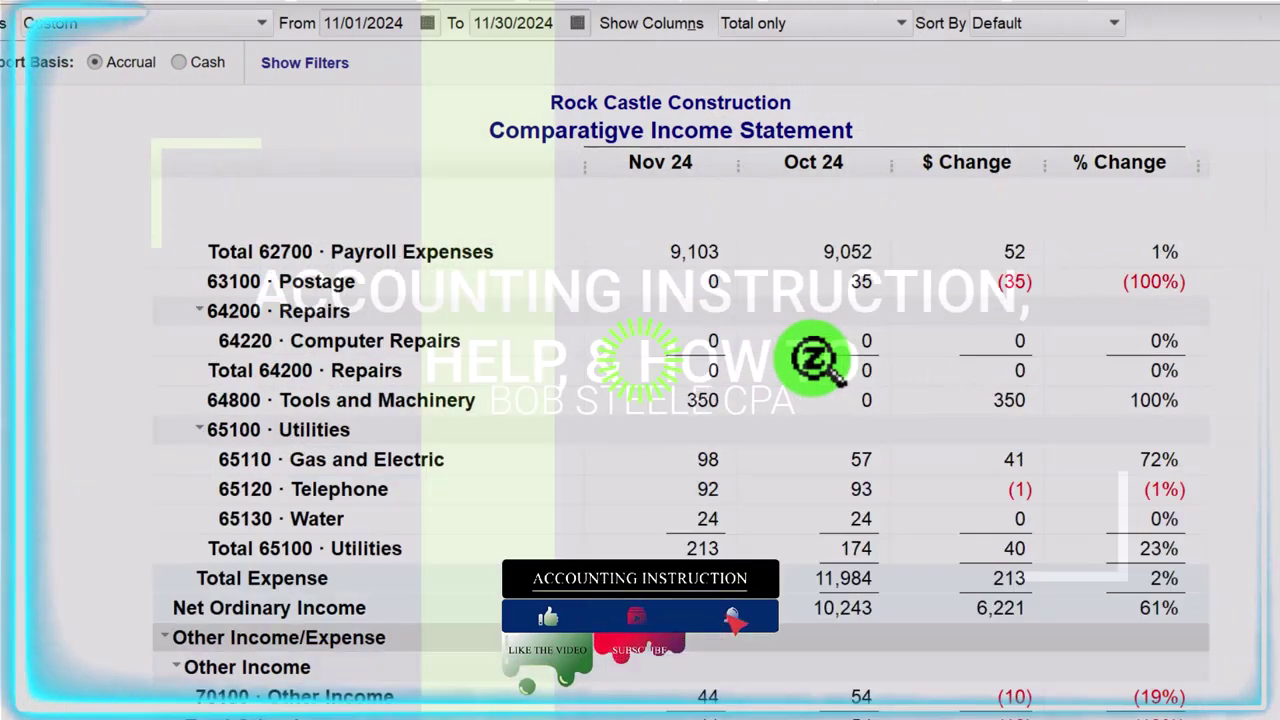
scroll(814, 358, up, 7)
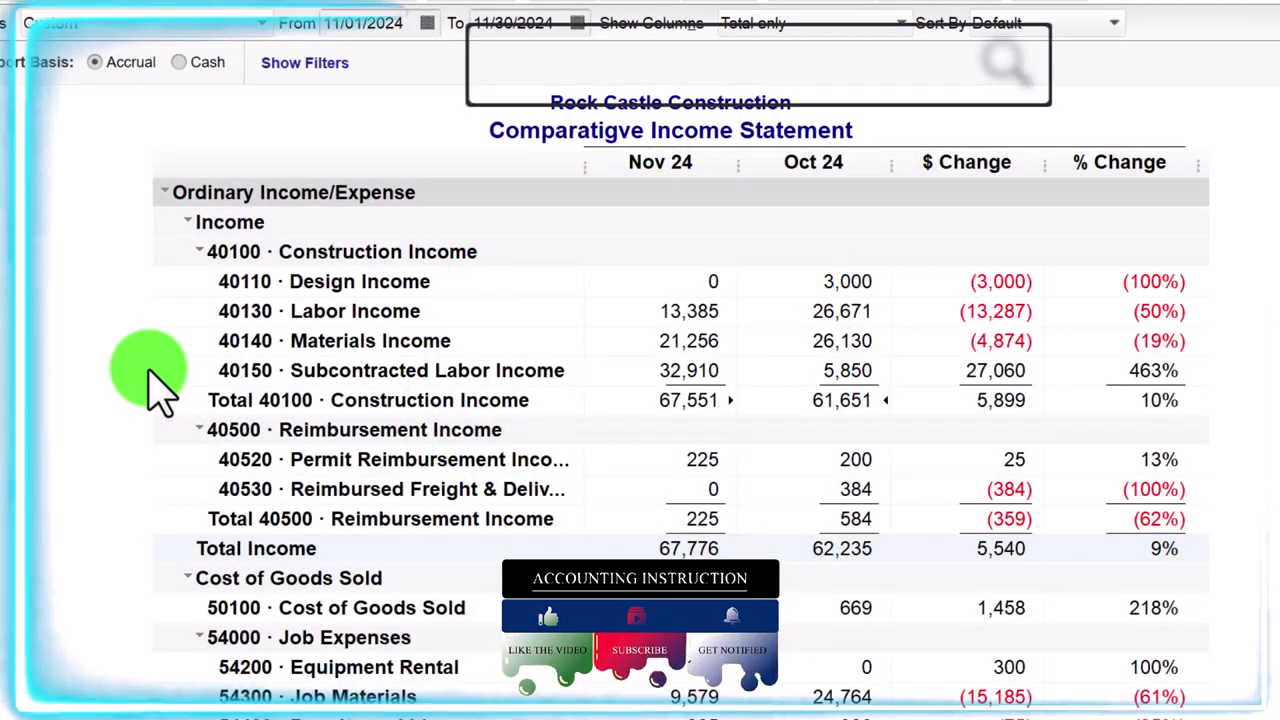